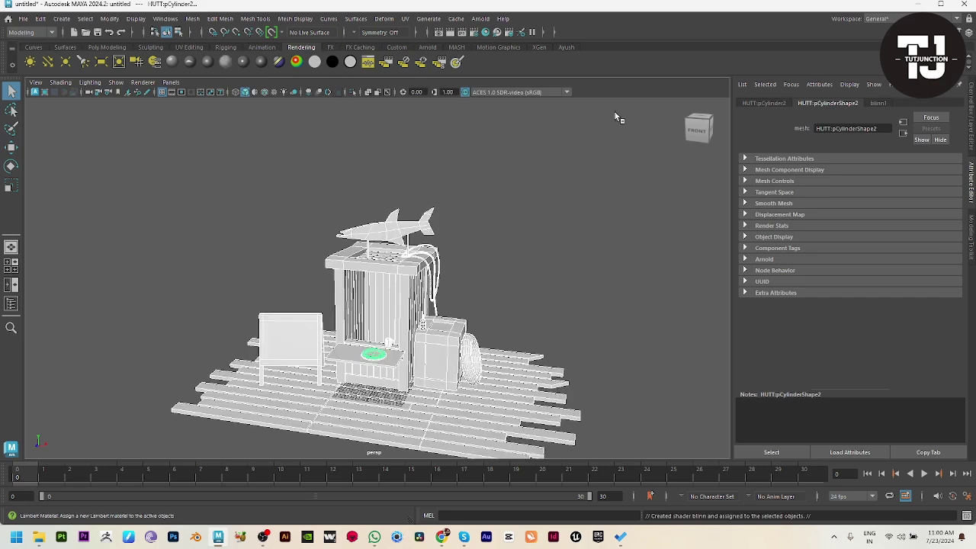
Connect a Checker texture to the Blinn material's color and show textures on the hut scene.
click(945, 220)
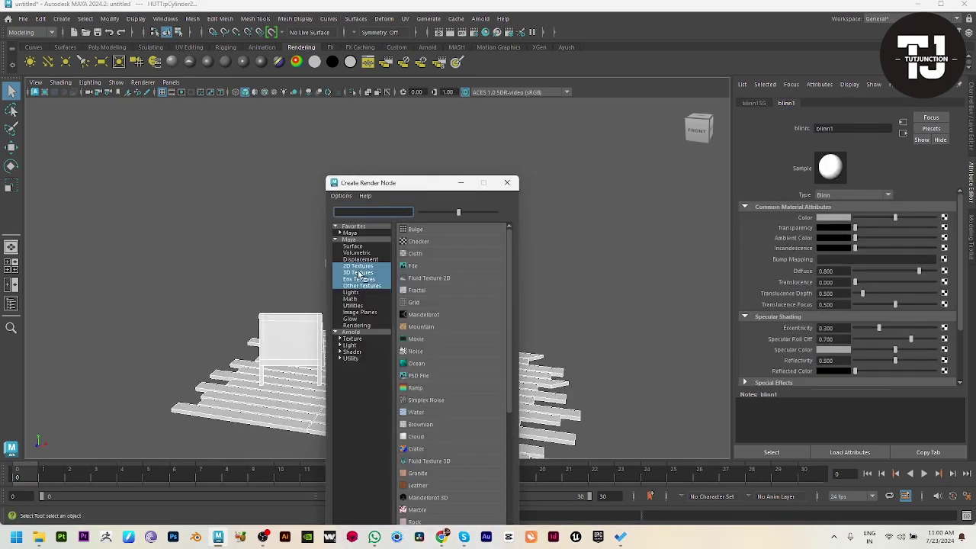
click(409, 242)
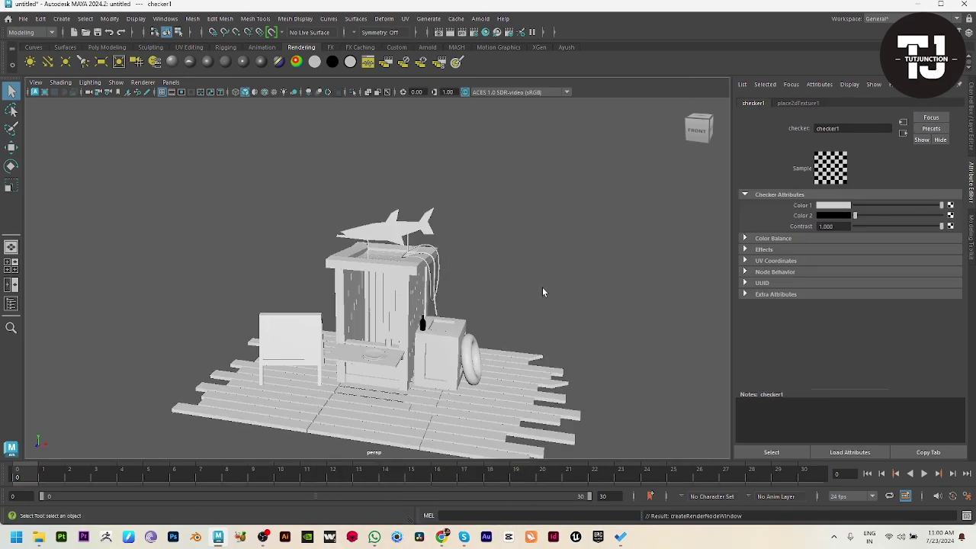
key(6)
click(542, 286)
scroll(577, 339, up, 2)
alt+drag(525, 406, 565, 413)
alt+middle_drag(565, 413, 561, 331)
Select all faces of the wooden plank floor and open the UV Editor.
click(451, 369)
scroll(438, 369, down, 5)
mouse_move(434, 370)
alt+mouse_down()
mouse_move(423, 394)
mouse_move(444, 387)
mouse_move(446, 369)
alt+mouse_up()
right_drag(230, 278, 164, 276)
drag(131, 205, 728, 454)
right_drag(583, 359, 571, 439)
drag(82, 211, 648, 420)
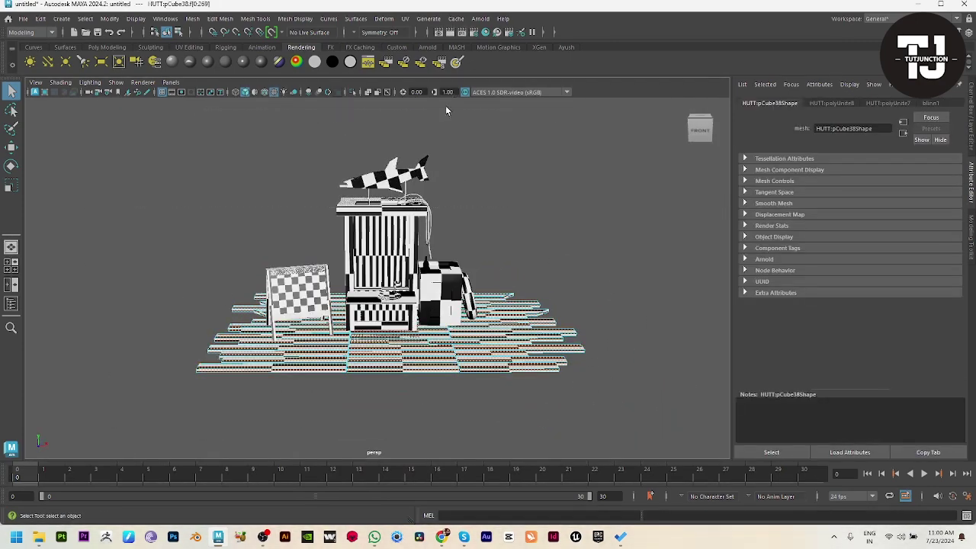
click(404, 18)
click(427, 39)
Apply Planar Mapping from the Y axis to the floor faces and move their UVs outside the 0-1 tile.
shift+right_drag(447, 213, 488, 147)
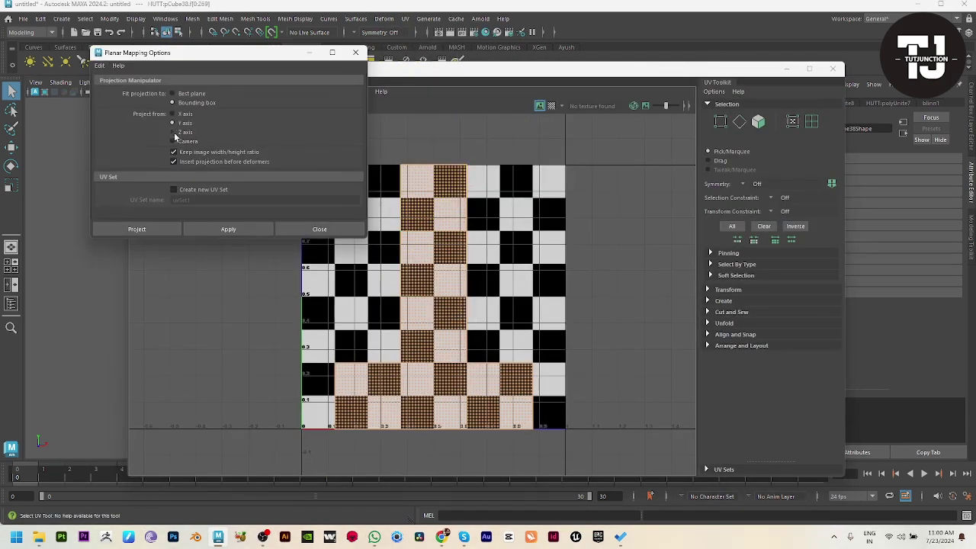
click(245, 227)
click(319, 229)
scroll(449, 321, up, 5)
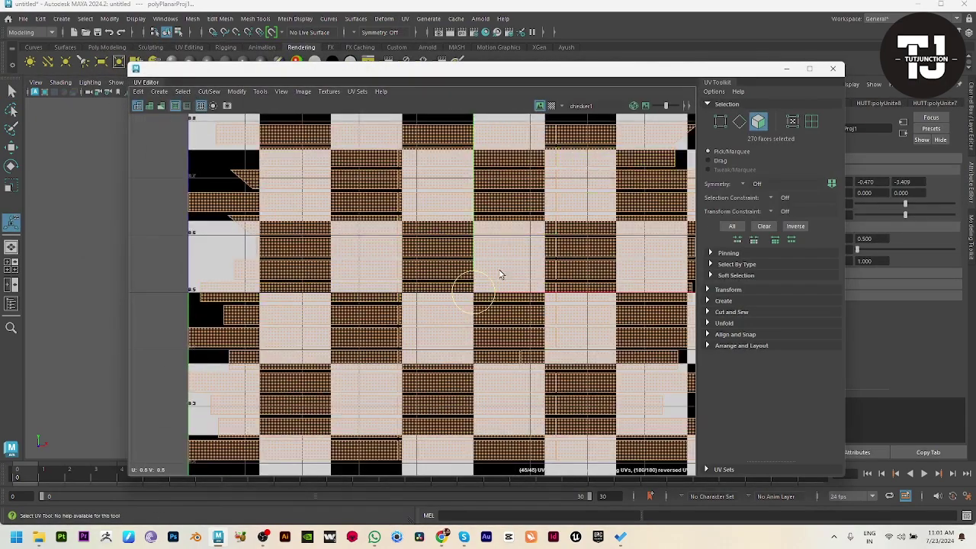
scroll(505, 324, down, 5)
drag(493, 324, 247, 157)
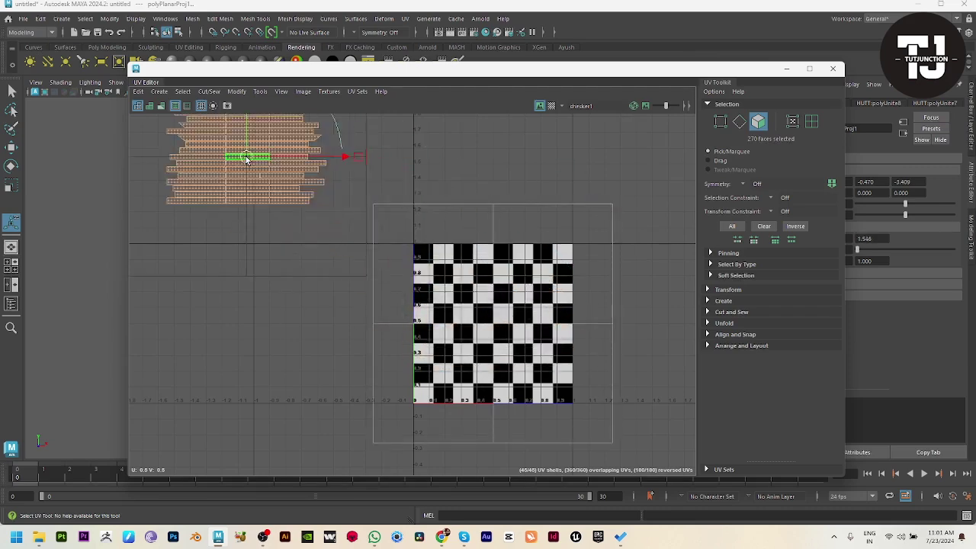
right_drag(246, 159, 256, 204)
alt+middle_drag(275, 224, 318, 285)
scroll(319, 286, down, 1)
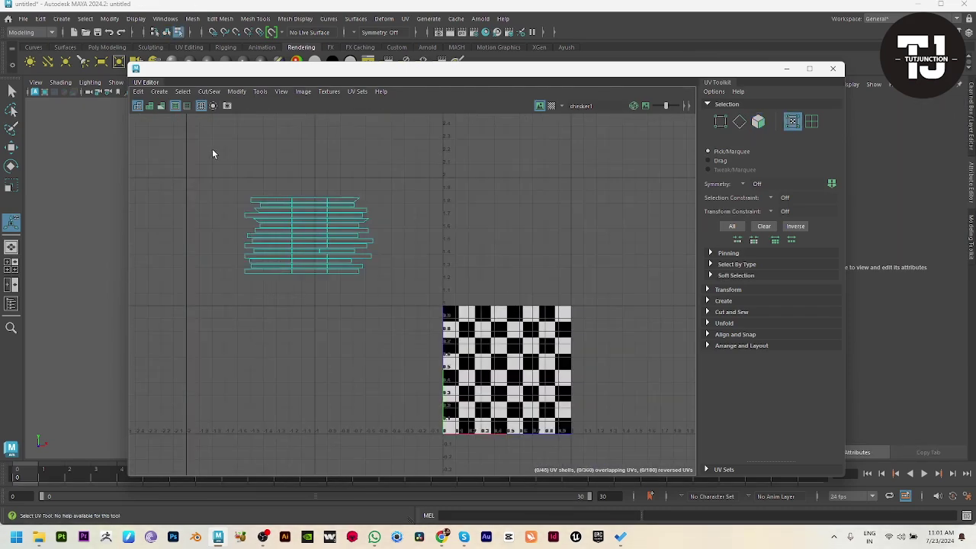
Apply Automatic Mapping to all faces of the plank floor and minimize the UV Editor.
drag(215, 151, 437, 300)
shift+right_click(387, 156)
shift+right_drag(387, 137, 388, 155)
right_drag(315, 230, 314, 297)
drag(201, 153, 415, 301)
shift+right_drag(351, 174, 353, 149)
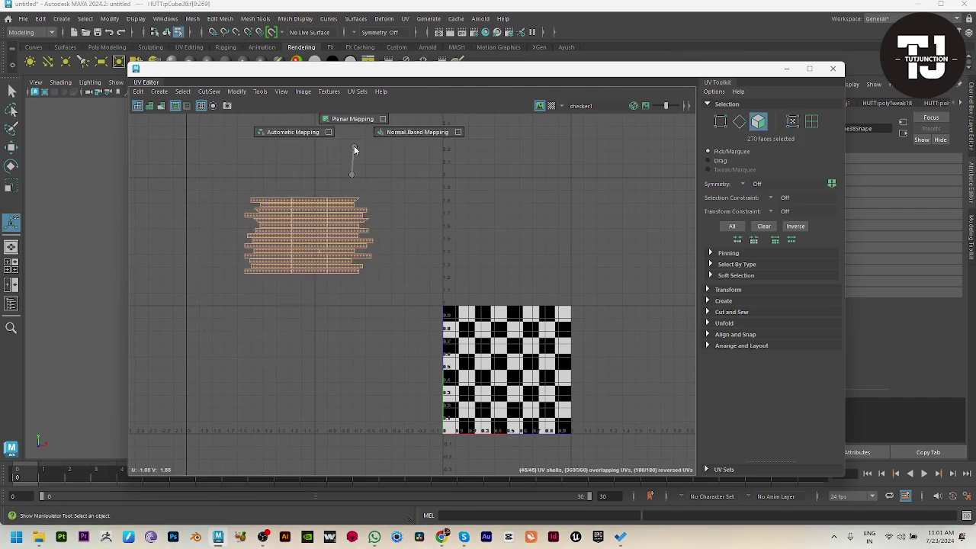
shift+right_drag(308, 127, 305, 130)
key(f)
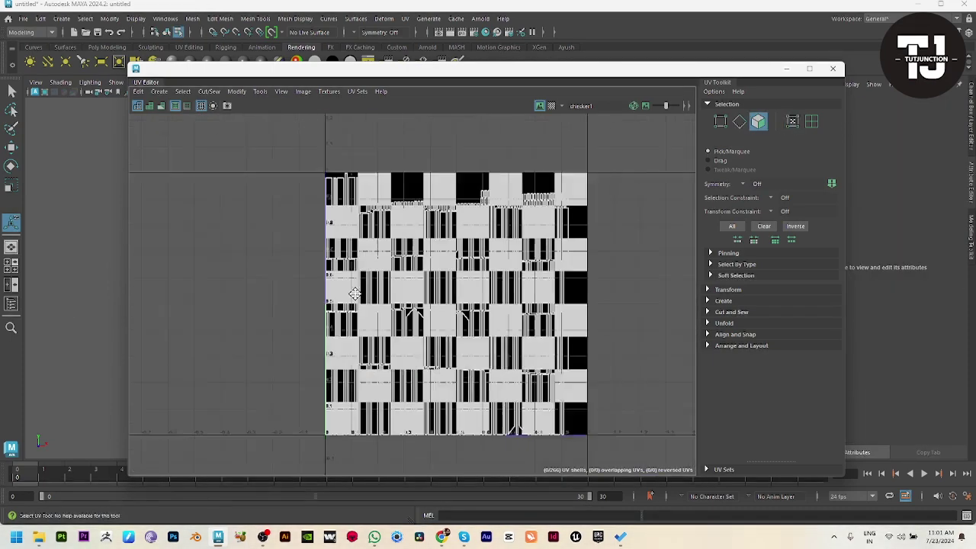
drag(217, 125, 602, 438)
click(787, 69)
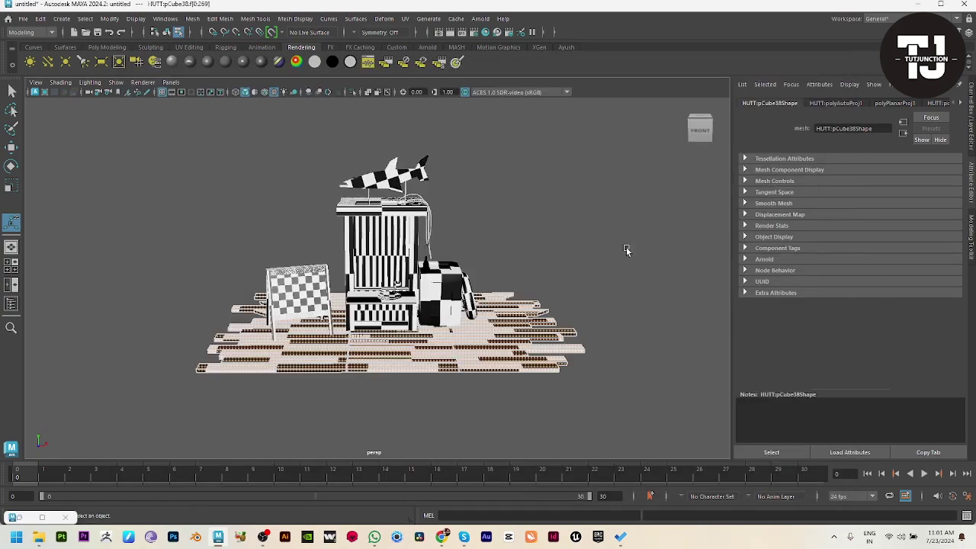
Return to object selection and assign a new Lambert material to the plank floor.
alt+drag(671, 248, 579, 282)
right_drag(488, 282, 573, 222)
key(q)
click(579, 223)
alt+drag(585, 248, 592, 321)
click(526, 340)
alt+drag(526, 366, 488, 398)
scroll(520, 382, up, 3)
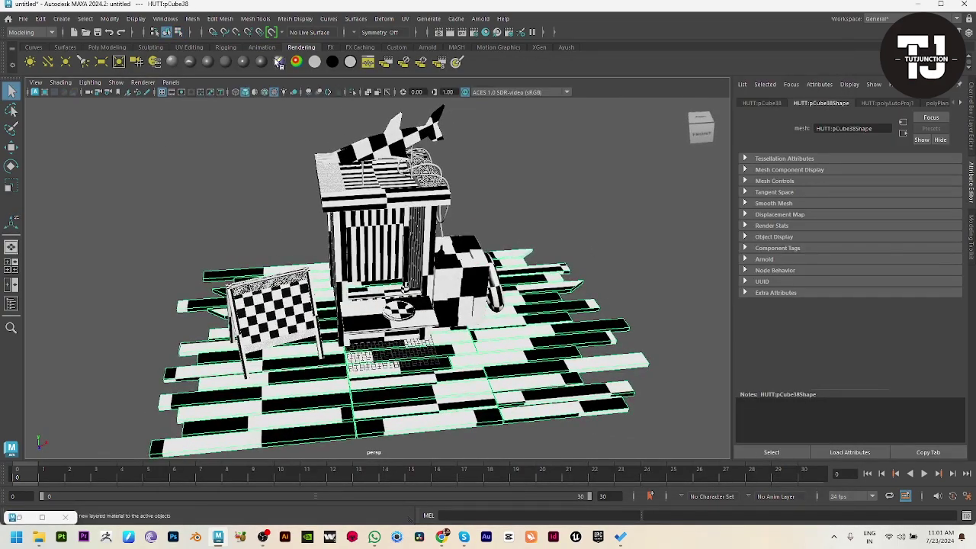
click(221, 64)
click(506, 443)
Add the plank floor to a new display layer and hide that layer.
alt+drag(500, 435, 412, 385)
scroll(412, 385, up, 3)
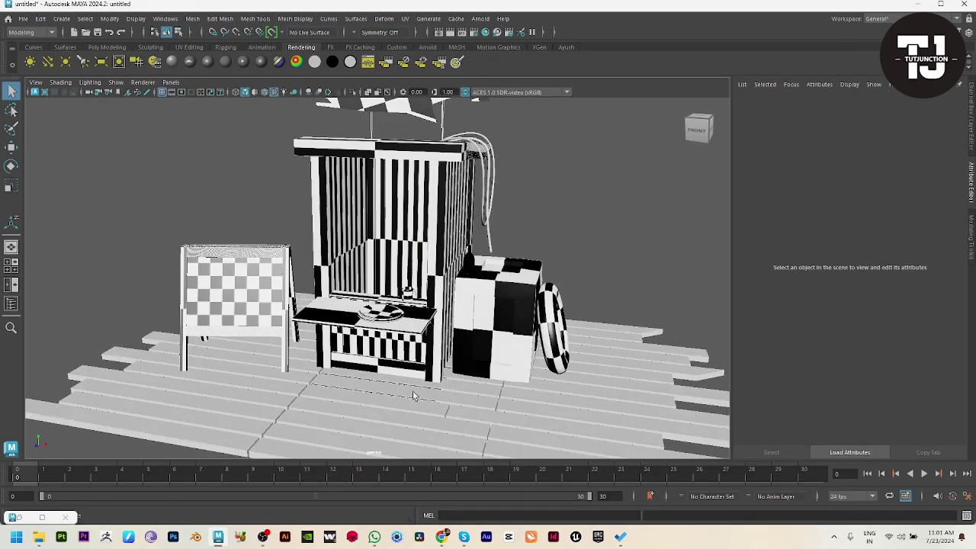
click(412, 389)
click(972, 93)
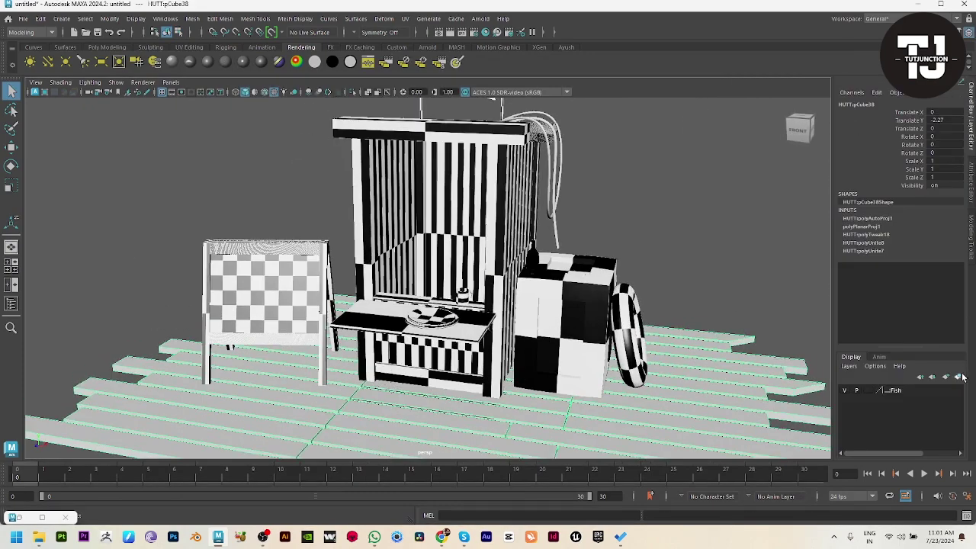
click(845, 390)
alt+drag(571, 212, 543, 216)
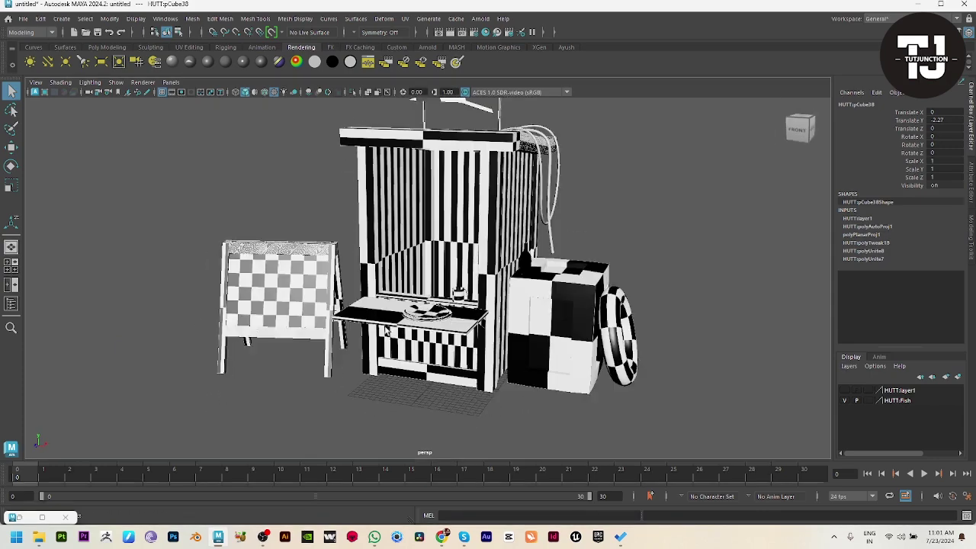
Apply Automatic Mapping to the sign board's frame and leg faces beside the hut, and minimize the UV Editor.
click(240, 308)
key(f)
key(3)
key(1)
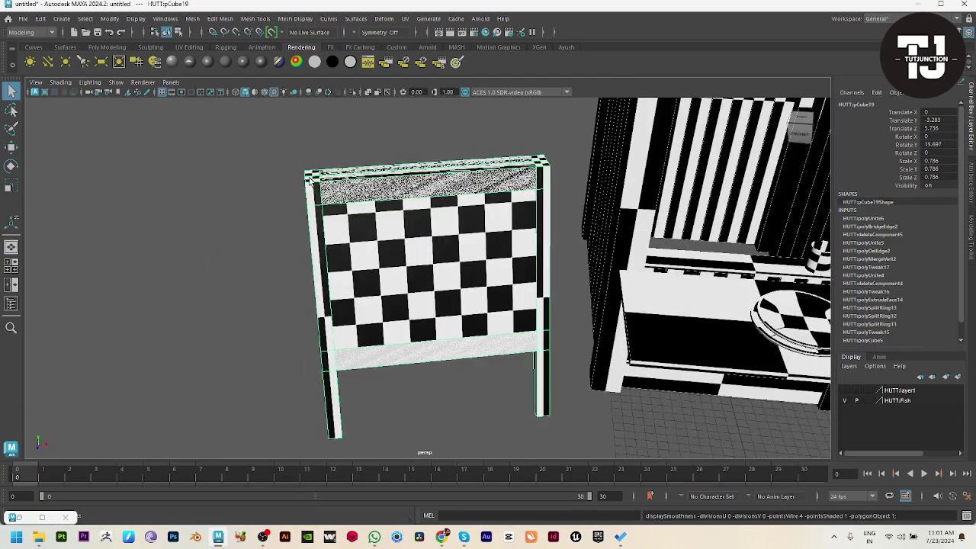
right_drag(310, 180, 304, 218)
click(313, 213)
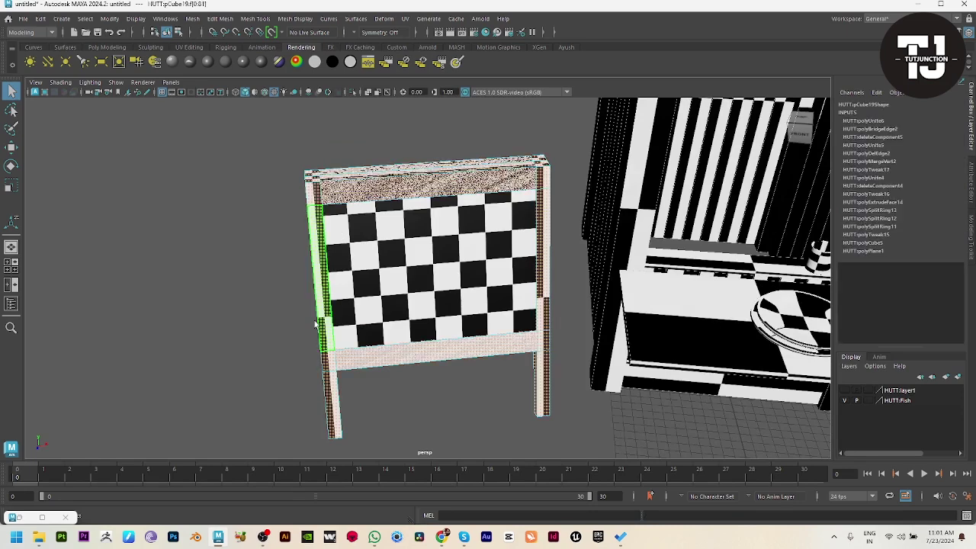
click(19, 519)
shift+right_drag(388, 292, 328, 228)
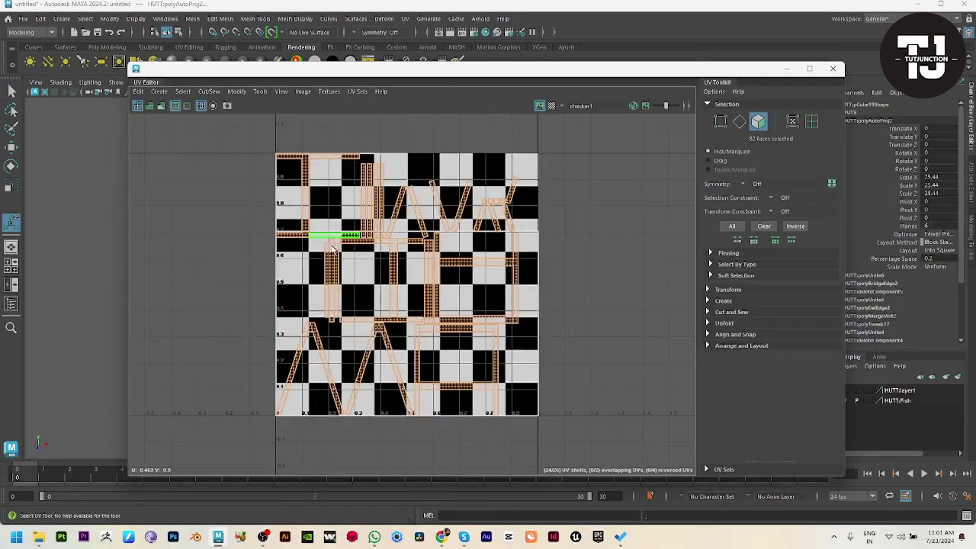
scroll(449, 340, down, 2)
right_drag(451, 338, 568, 227)
click(787, 70)
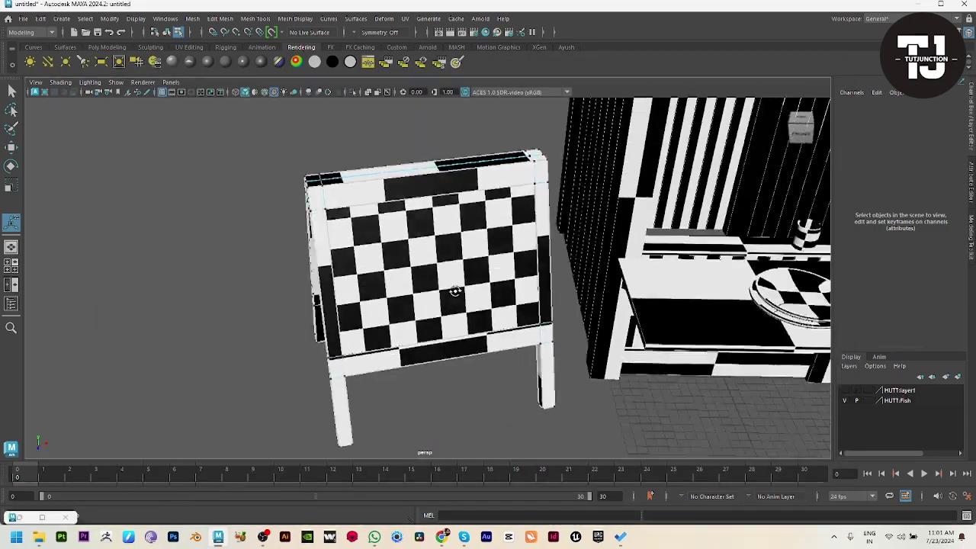
Apply Planar Mapping from the Z axis to the sign board's two large panel faces.
click(402, 287)
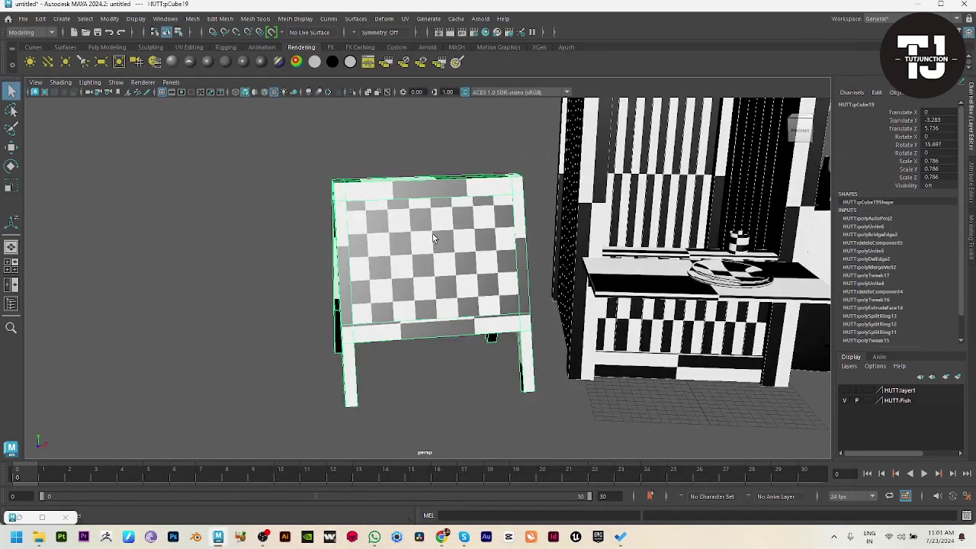
right_drag(434, 236, 433, 267)
click(433, 267)
alt+drag(360, 315, 427, 295)
shift+click(479, 291)
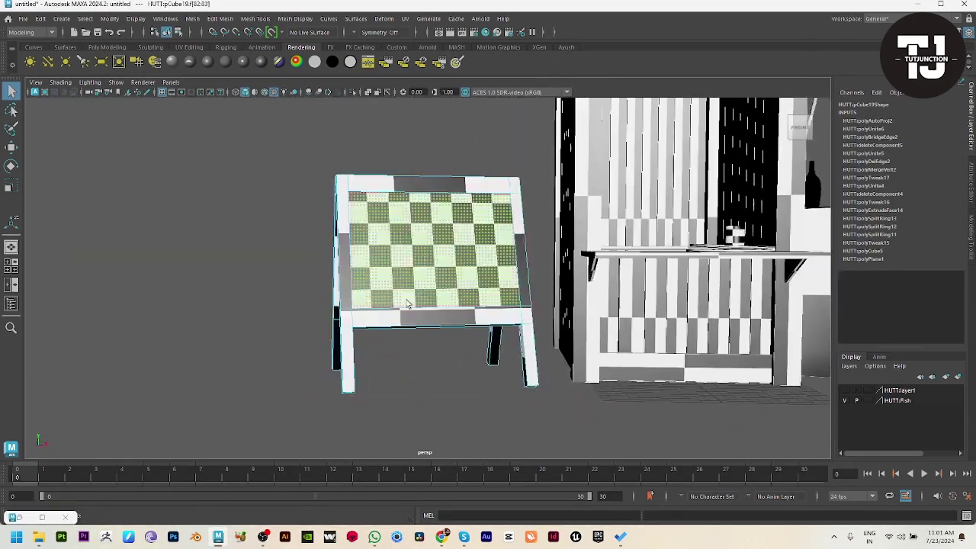
click(20, 517)
shift+right_drag(441, 280, 470, 219)
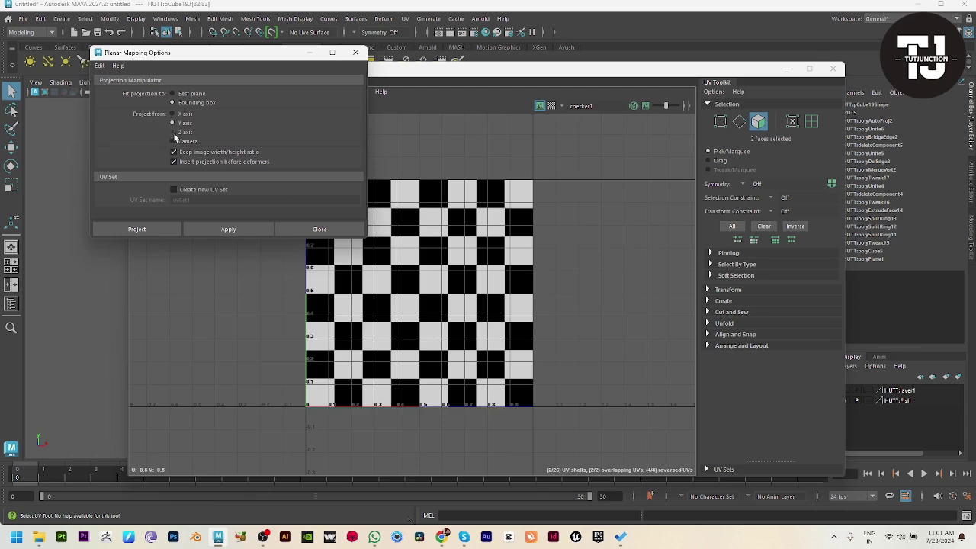
click(228, 229)
Move the two panel UV shells clear of the 0-1 tile and switch to UV shell selection.
alt+middle_drag(448, 321, 488, 379)
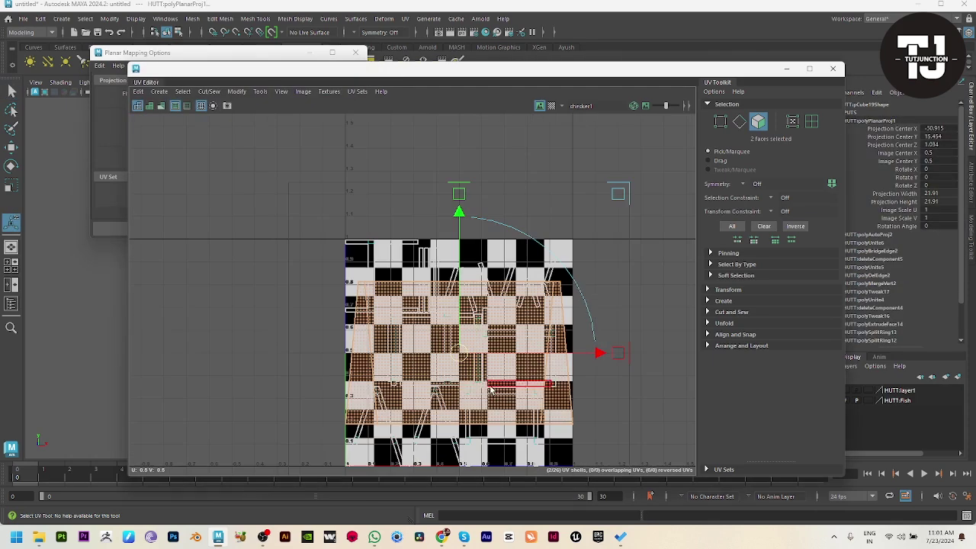
drag(459, 352, 273, 135)
scroll(296, 281, down, 4)
alt+middle_drag(296, 281, 304, 369)
key(F12)
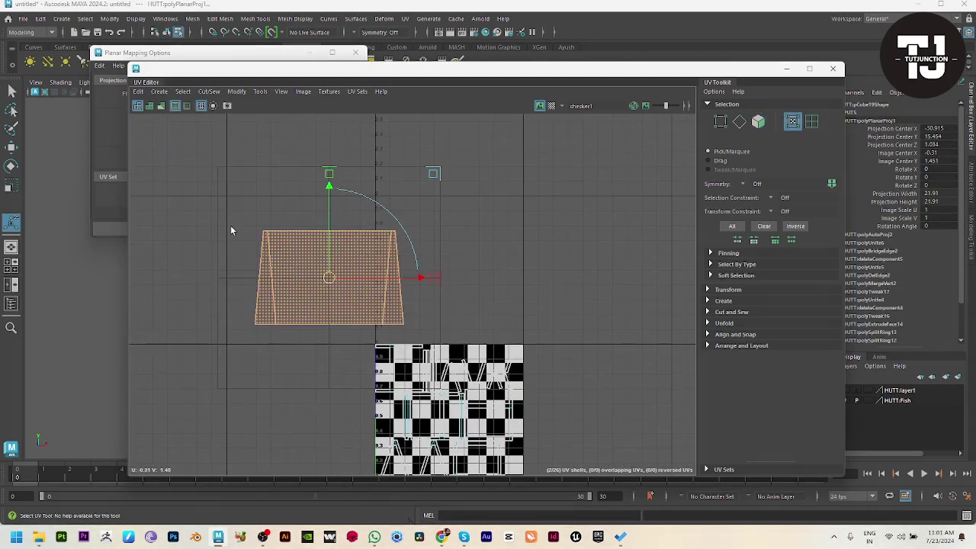
Unfold both panel UV shells and separate them from each other.
click(224, 232)
double_click(263, 231)
shift+right_click(400, 186)
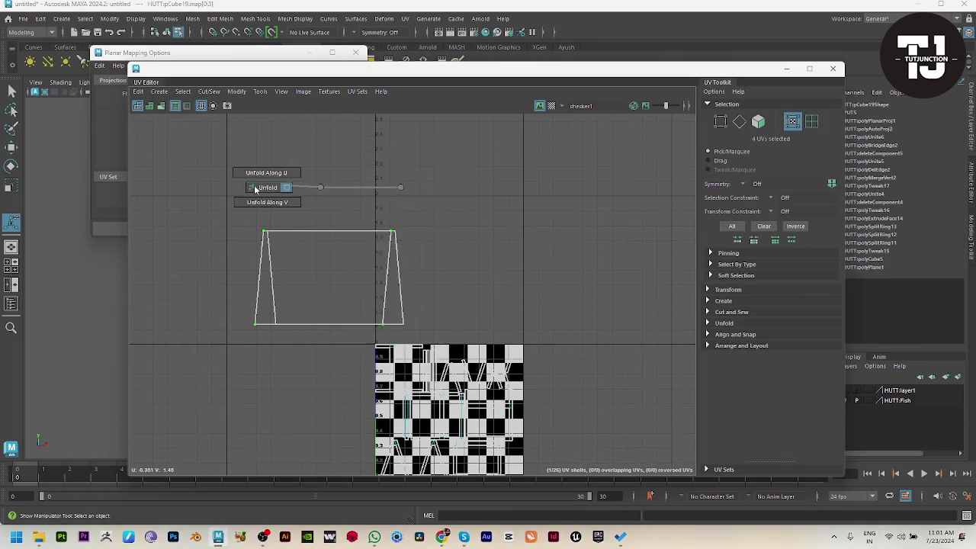
click(305, 189)
drag(328, 280, 564, 217)
double_click(327, 252)
shift+right_drag(353, 194, 179, 196)
Select both panel UV shells and show the Arrange and Layout tools.
drag(145, 145, 694, 346)
click(719, 343)
click(723, 341)
click(724, 345)
Try stacking and orienting the two panel UV shells, and undo both operations.
click(738, 411)
click(737, 400)
key(ctrl+z)
key(ctrl+z)
Orient the panel shells and lay out the sign board's UV shells inside the 0-1 tile, minimizing the UV Editor.
click(737, 399)
scroll(752, 396, down, 2)
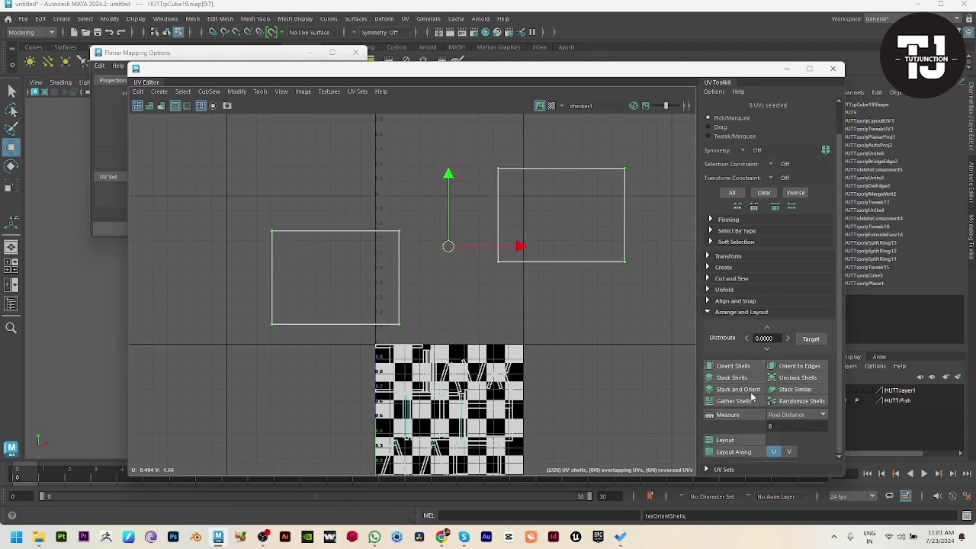
click(731, 441)
scroll(540, 395, down, 1)
alt+middle_drag(475, 379, 474, 297)
drag(302, 213, 382, 283)
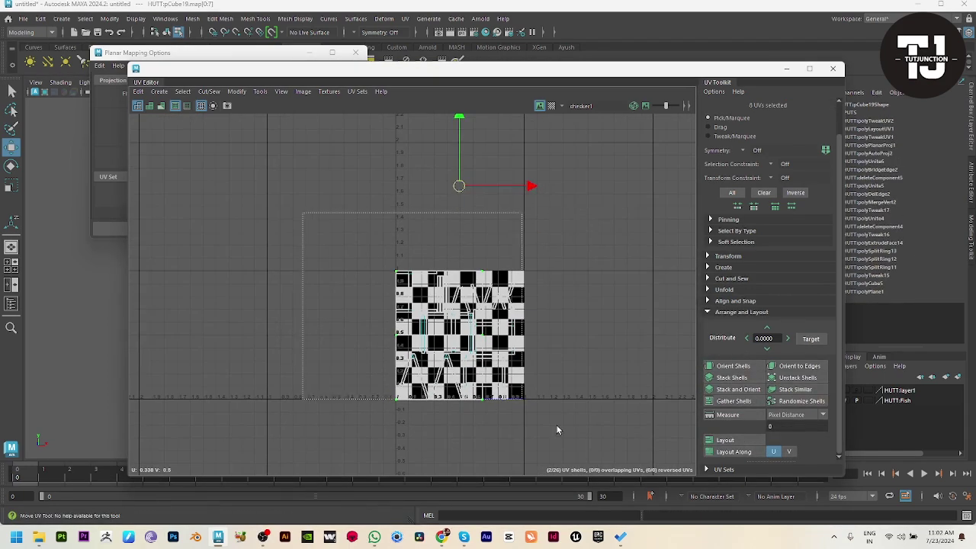
click(609, 309)
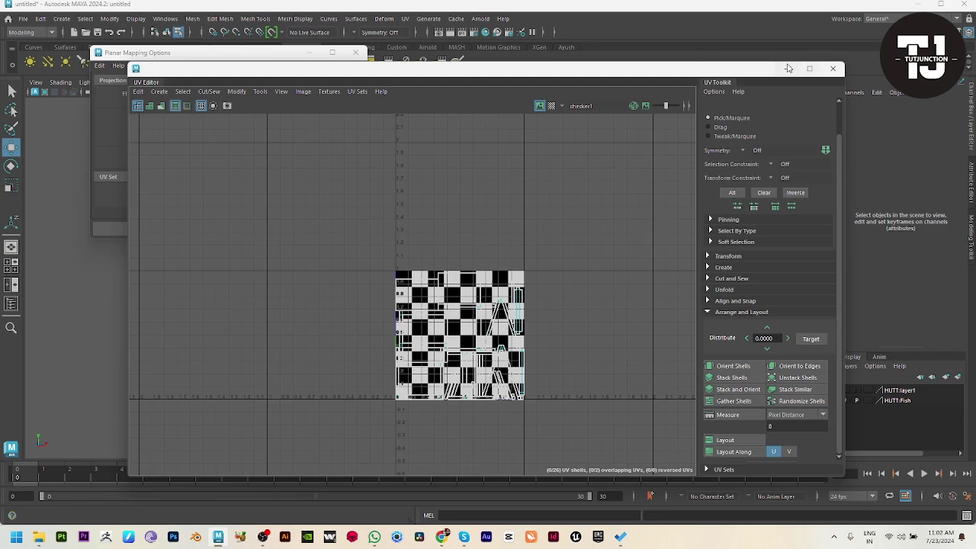
click(788, 67)
Select the sign board as an object, close the Planar Mapping options, and assign it a new Lambert material.
alt+drag(416, 325, 402, 313)
right_drag(401, 294, 484, 246)
click(397, 343)
scroll(397, 343, down, 4)
click(448, 302)
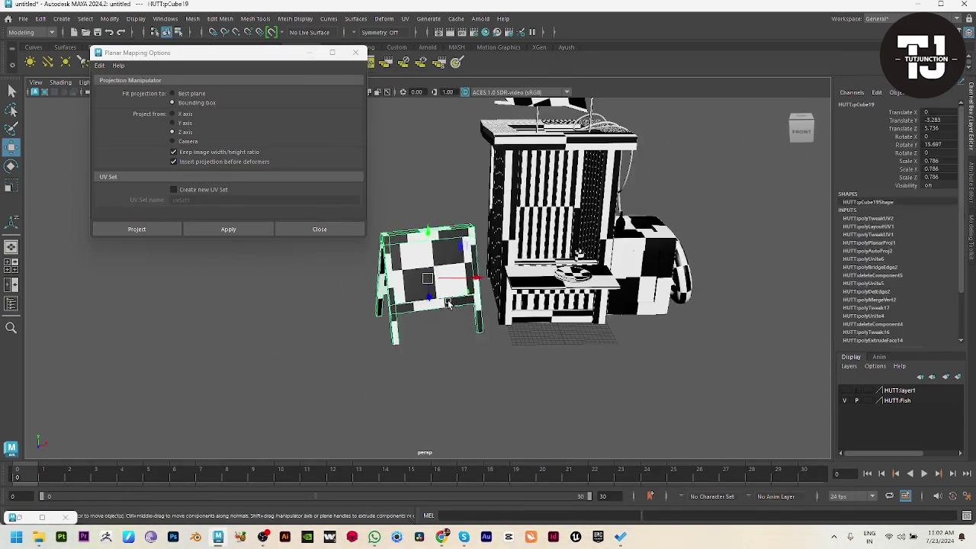
alt+middle_drag(448, 303, 392, 403)
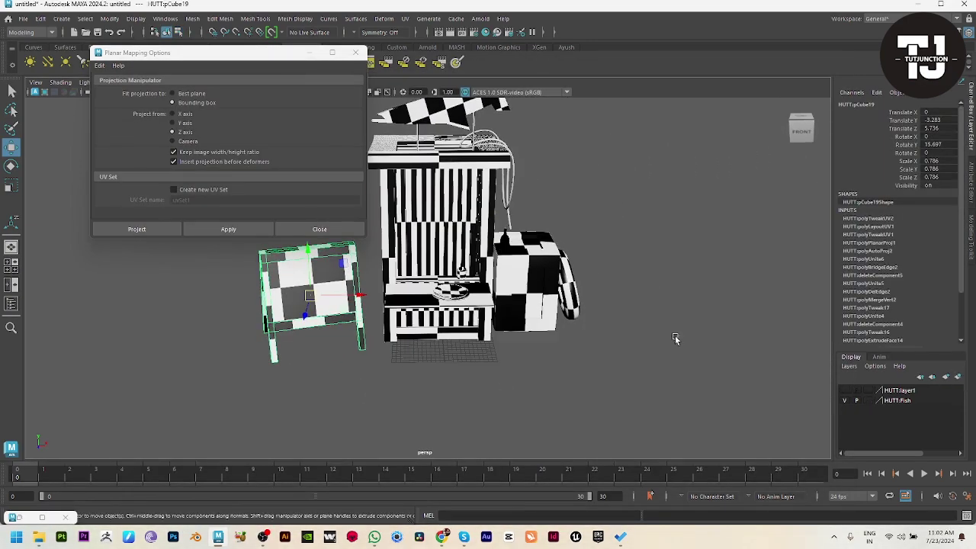
click(355, 52)
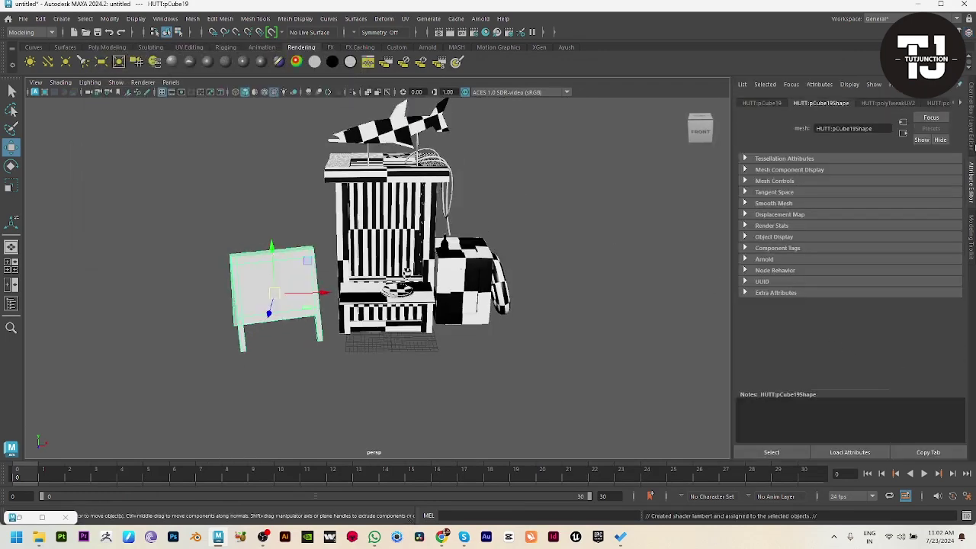
Put the sign board on a new display layer and hide that layer.
click(971, 145)
click(947, 377)
click(846, 391)
Select all faces of the box beside the hut and apply Automatic Mapping to them.
click(405, 368)
scroll(405, 368, up, 5)
click(639, 334)
alt+drag(639, 334, 387, 346)
right_drag(387, 347, 386, 402)
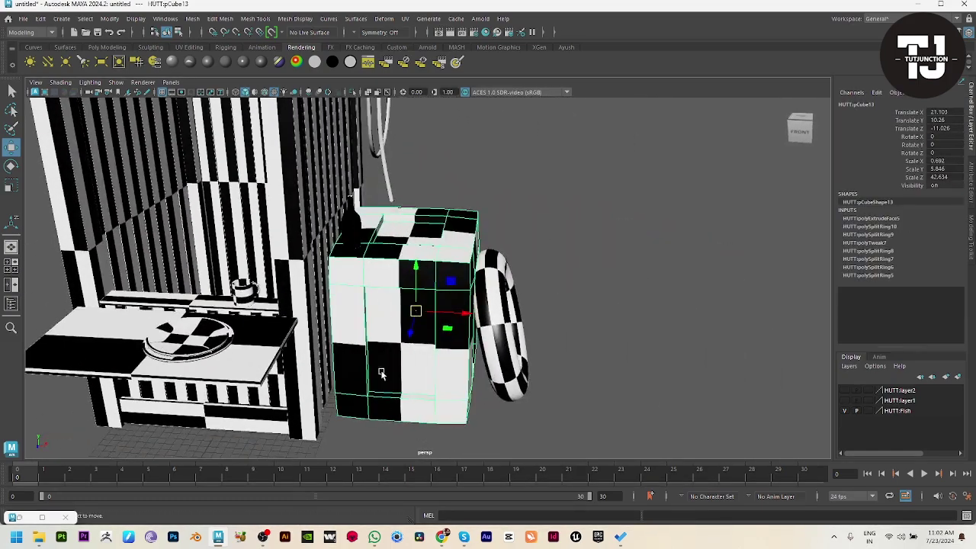
double_click(384, 343)
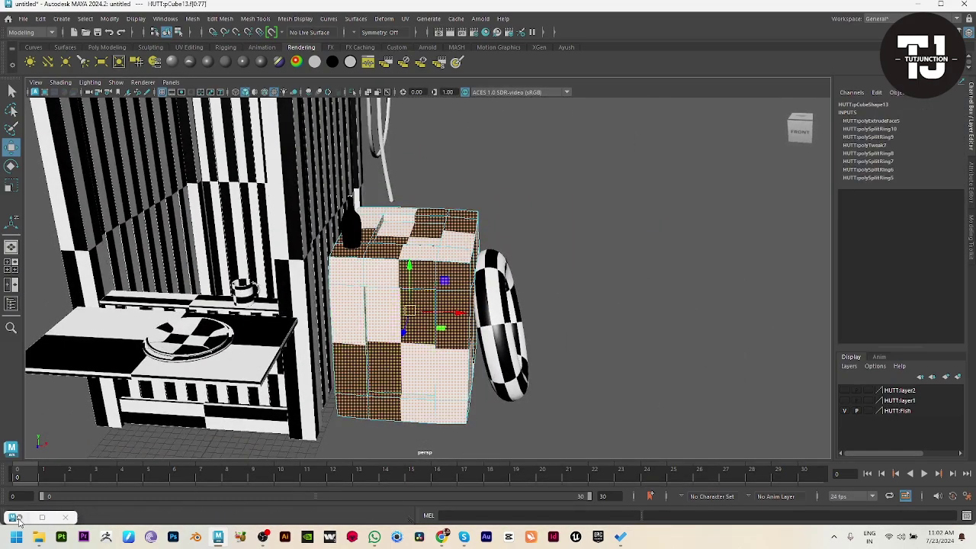
click(18, 520)
shift+right_drag(483, 277, 464, 210)
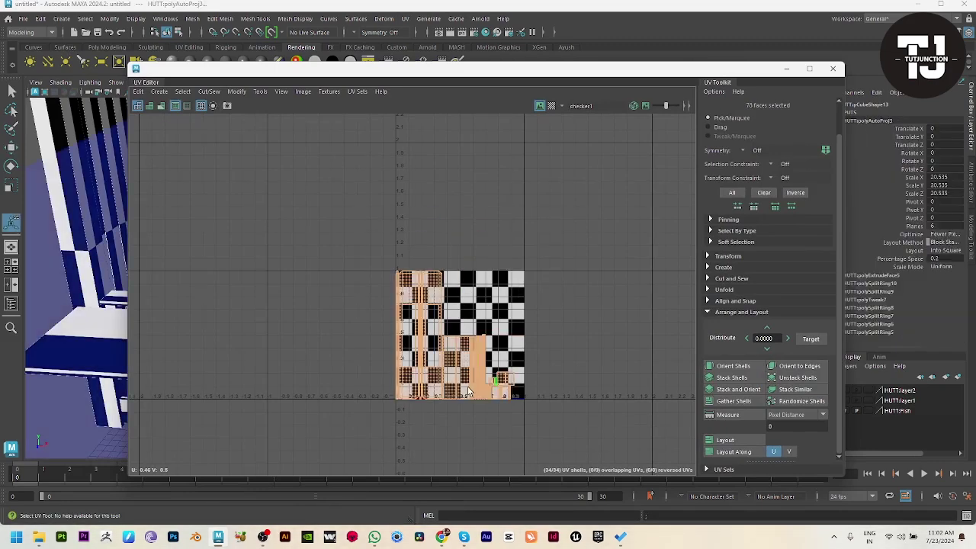
Lay out the box's UV shells inside the 0-1 tile and minimize the UV Editor.
click(575, 315)
shift+right_drag(531, 282, 575, 367)
click(745, 440)
click(608, 380)
click(786, 69)
Select the box as an object and assign it a new Lambert material.
alt+drag(667, 142, 417, 301)
click(417, 301)
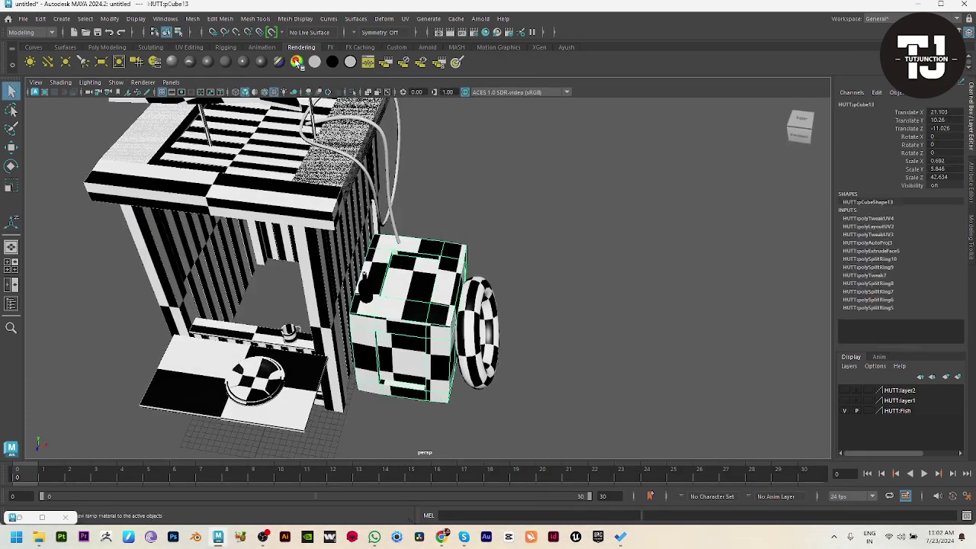
click(241, 61)
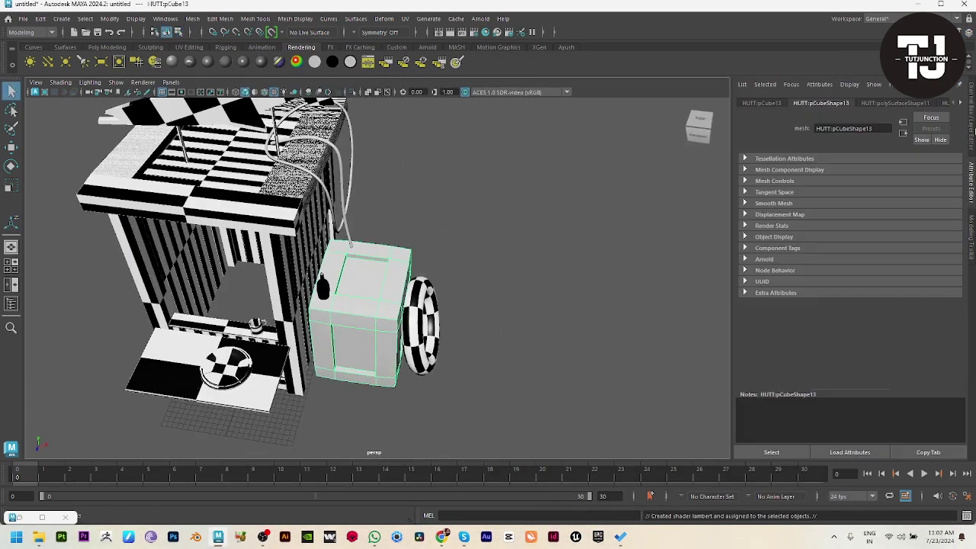
Put the box on a new display layer and hide that layer.
click(971, 122)
click(958, 376)
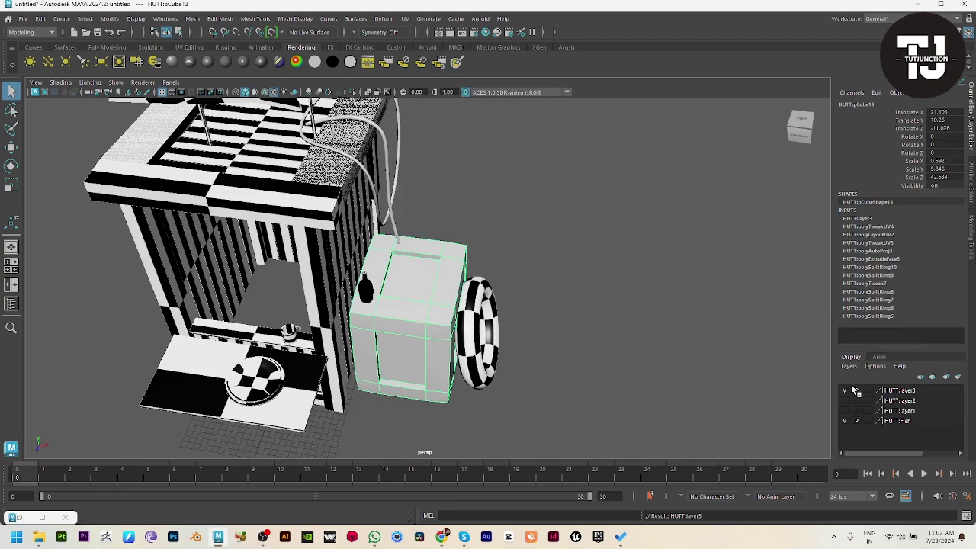
click(845, 391)
click(431, 381)
Select all faces of the ring beside the hut and apply Planar Mapping to them.
alt+drag(431, 381, 440, 328)
scroll(442, 328, up, 3)
click(521, 348)
alt+drag(521, 349, 516, 399)
right_drag(472, 353, 488, 444)
scroll(474, 304, up, 4)
alt+drag(475, 304, 488, 340)
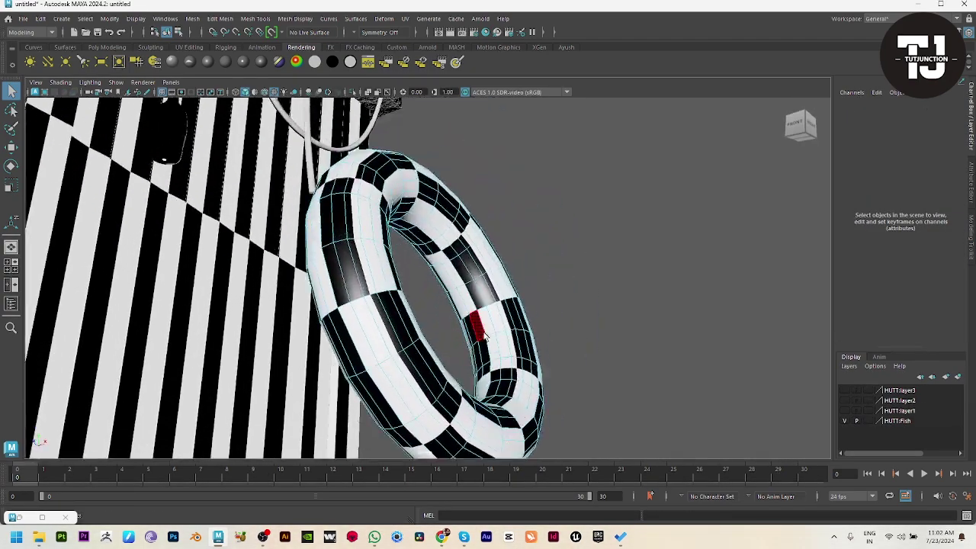
double_click(478, 321)
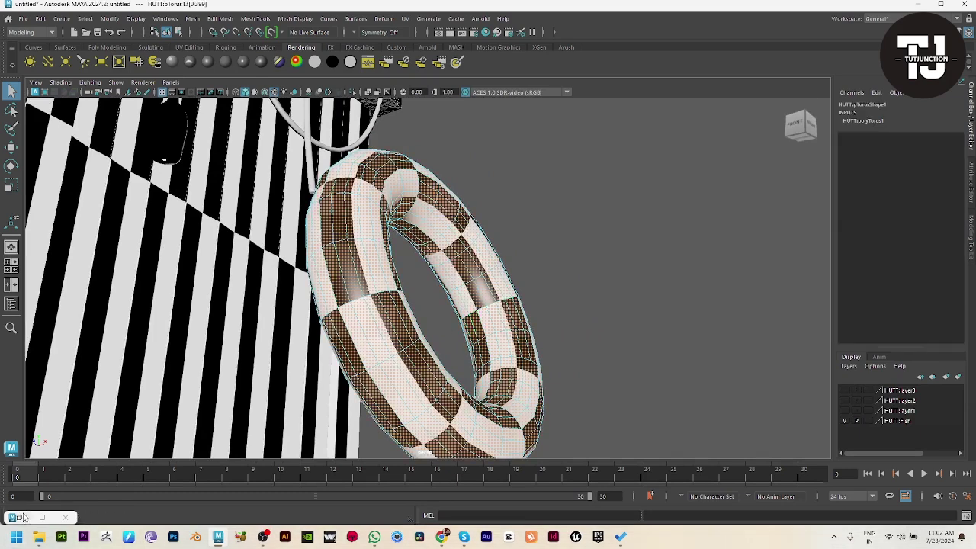
click(23, 518)
shift+right_drag(523, 258, 526, 194)
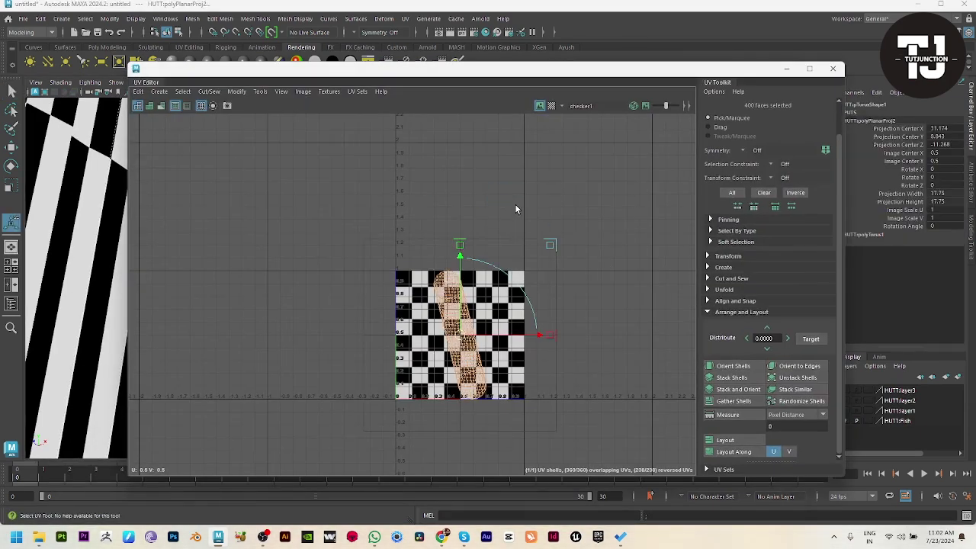
Select the ring's inner and outer edge loops and cut the UVs along them.
right_drag(461, 346, 458, 219)
click(786, 69)
alt+drag(431, 261, 384, 270)
key(q)
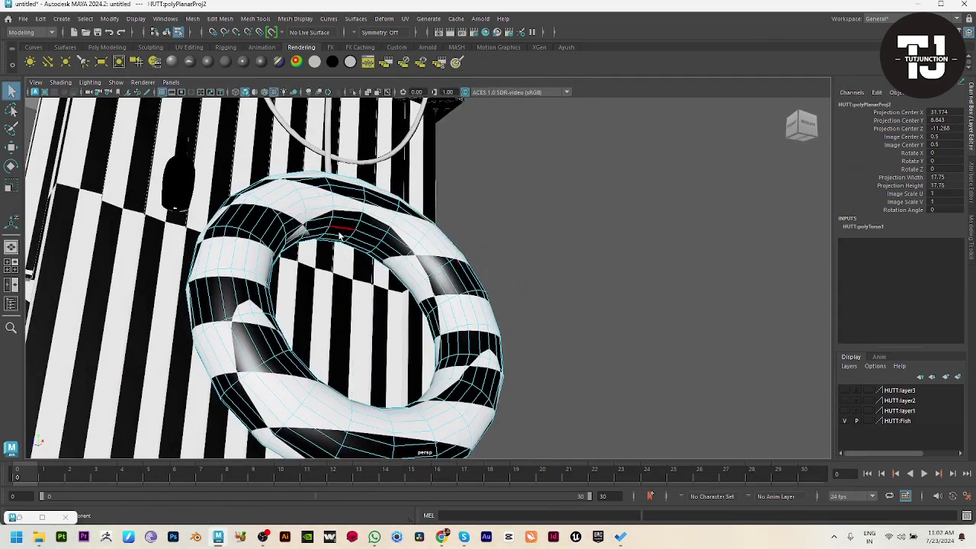
double_click(340, 233)
alt+drag(340, 235, 427, 290)
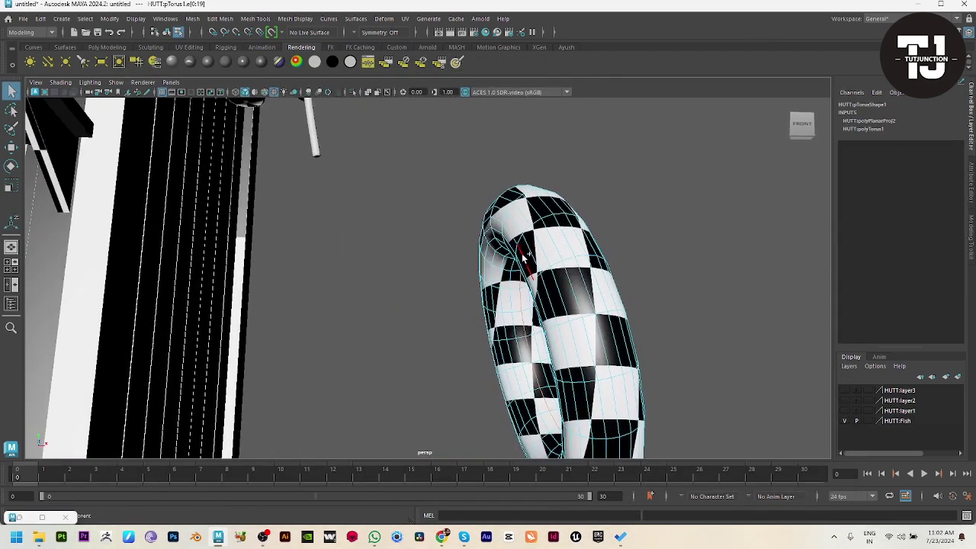
shift+right_drag(655, 180, 659, 176)
right_click(59, 516)
click(29, 519)
shift+right_drag(516, 226, 479, 239)
Unfold the ring's UV shells with the Unfold3D method, lay them out inside the 0-1 tile and minimize the UV Editor.
right_drag(448, 317, 454, 307)
click(453, 308)
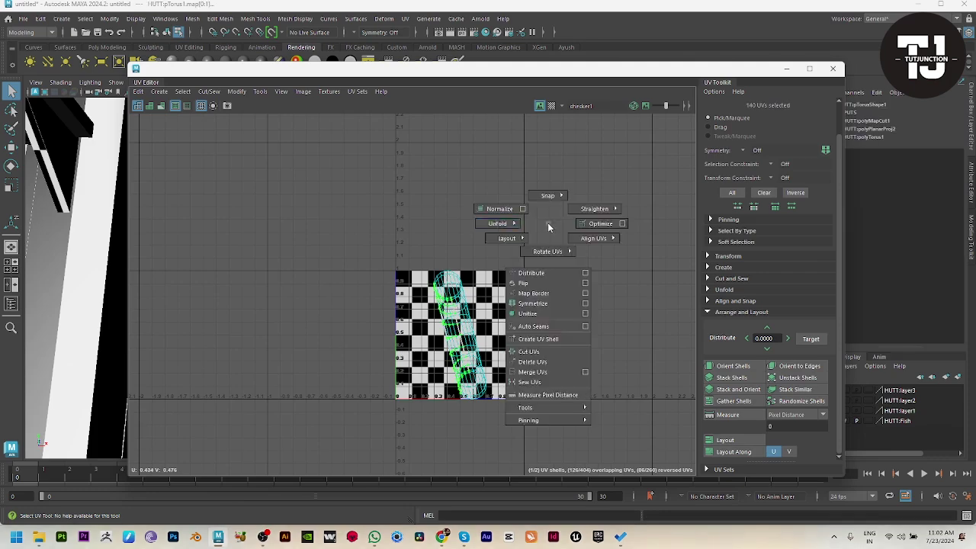
shift+right_drag(548, 226, 354, 225)
shift+right_drag(451, 275, 389, 297)
shift+right_drag(575, 232, 541, 234)
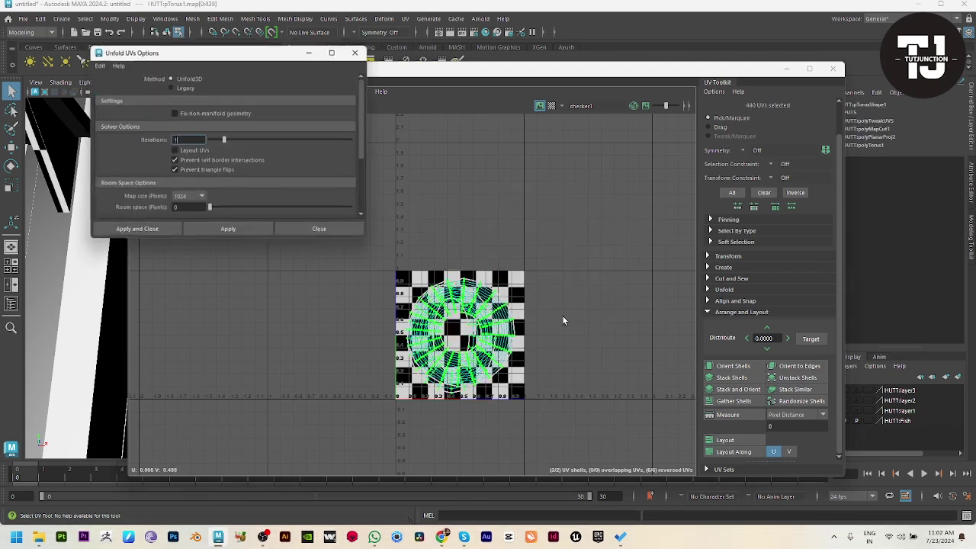
click(162, 232)
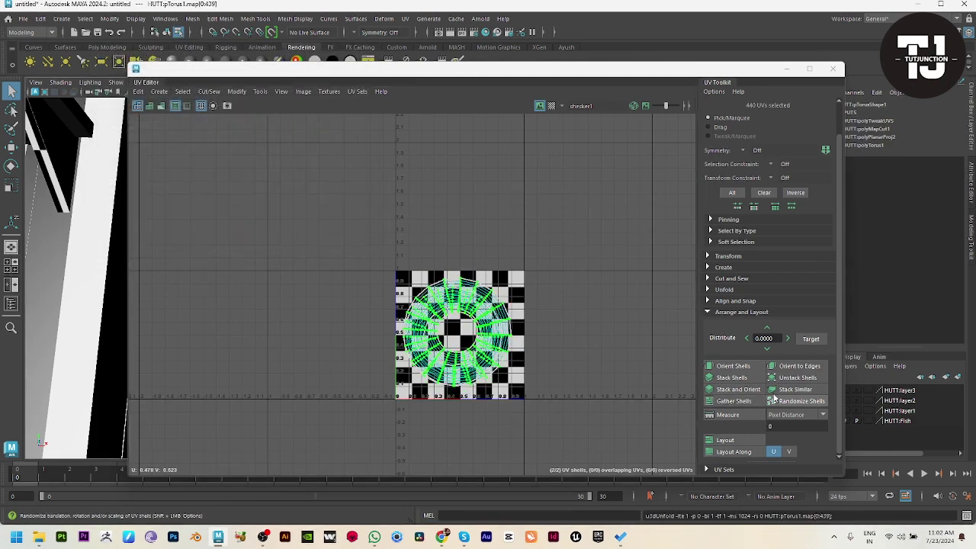
click(726, 441)
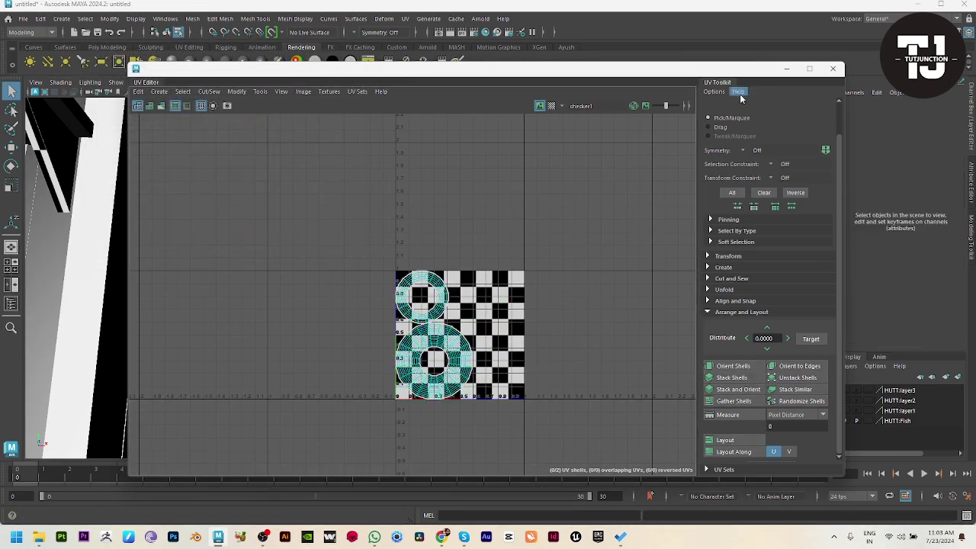
click(790, 71)
Select the ring as an object and assign it a new Lambert material.
alt+drag(564, 251, 488, 244)
right_drag(488, 282, 578, 163)
click(580, 165)
click(504, 328)
click(225, 61)
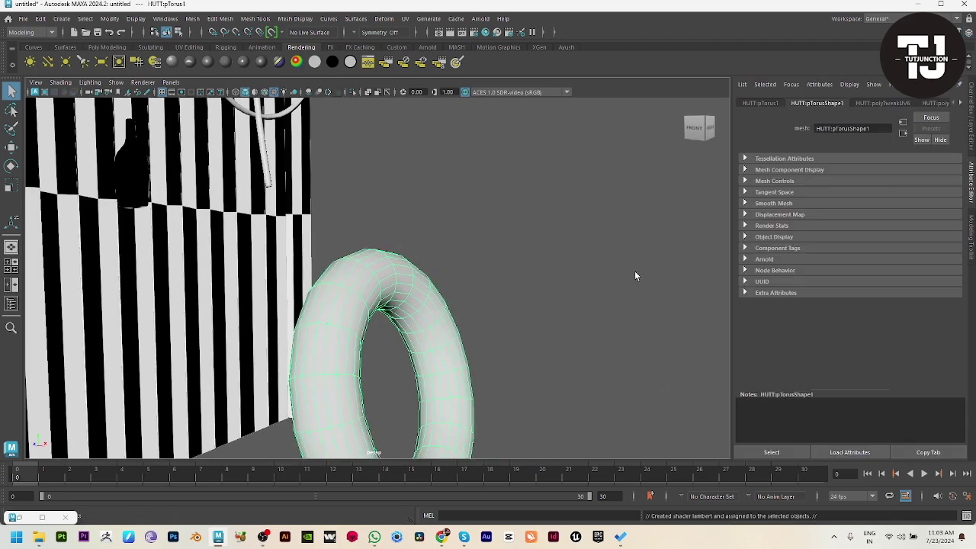
Put the ring on a new display layer and hide that layer.
click(973, 169)
click(958, 377)
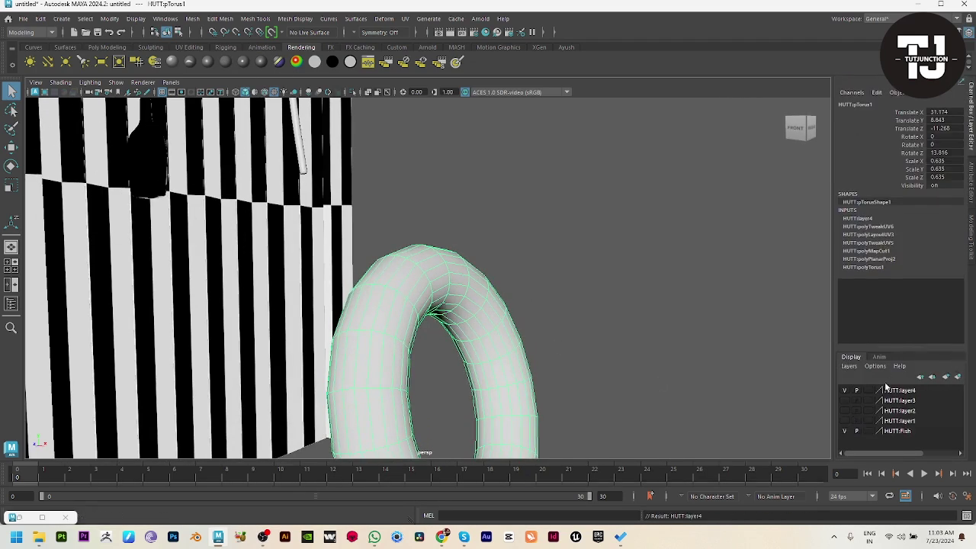
click(844, 390)
click(676, 347)
Select the hut's wall, frame and roof pieces and combine them into one mesh.
alt+right_drag(676, 347, 343, 336)
alt+middle_drag(341, 293, 407, 331)
alt+drag(347, 267, 289, 249)
click(395, 286)
click(289, 248)
alt+drag(240, 277, 415, 302)
alt+drag(423, 356, 603, 358)
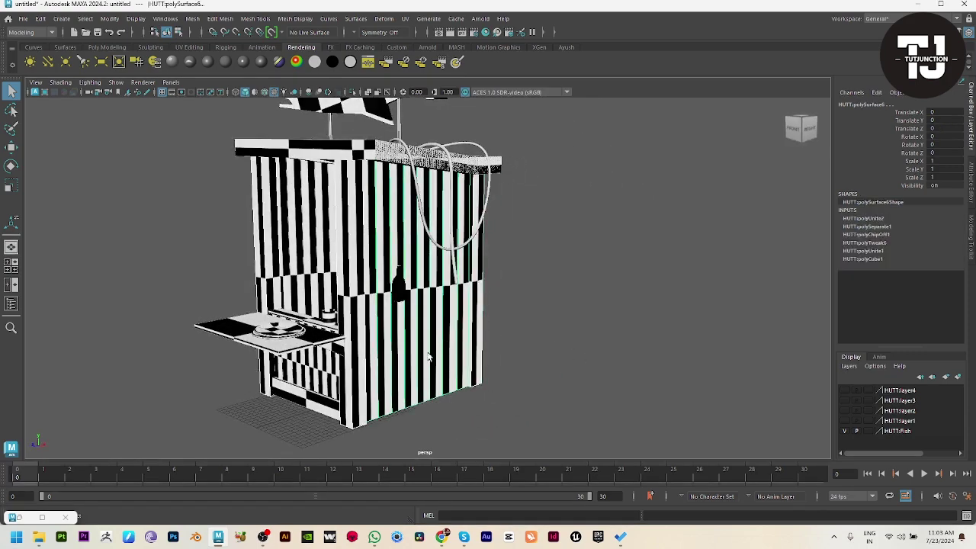
alt+drag(440, 352, 475, 373)
click(382, 301)
alt+drag(382, 301, 363, 347)
click(335, 202)
click(335, 164)
alt+drag(393, 270, 450, 192)
alt+drag(297, 196, 317, 183)
drag(418, 199, 721, 264)
key(ctrl+z)
click(192, 18)
click(210, 52)
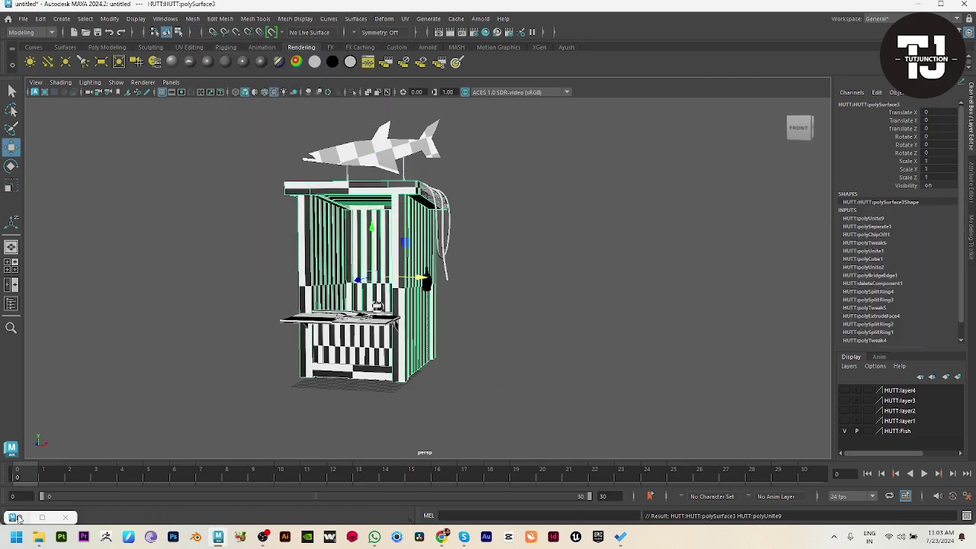
Select all faces of the combined hut body and apply Automatic Mapping to them.
click(17, 518)
drag(455, 71, 763, 99)
key(F11)
drag(161, 143, 700, 402)
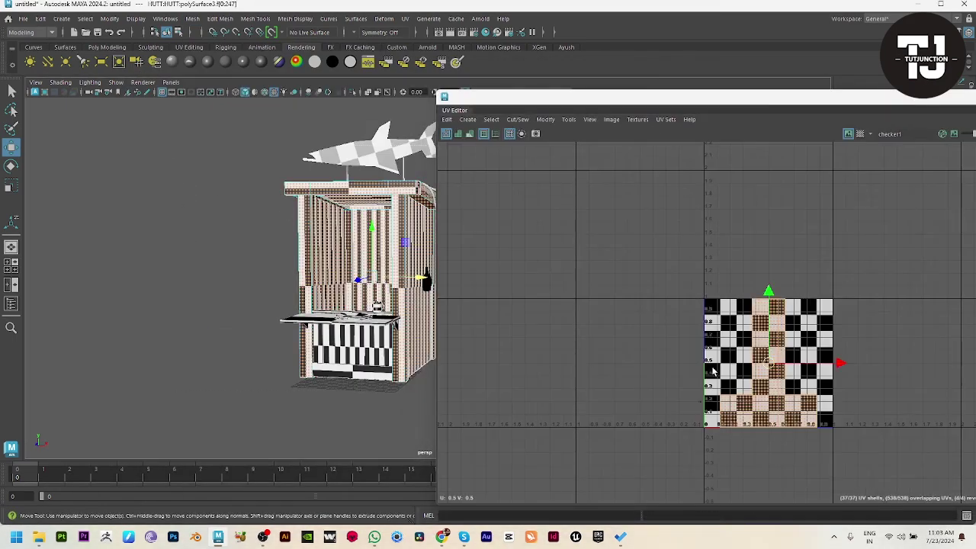
mouse_move(766, 354)
shift+right_down()
mouse_move(765, 313)
mouse_move(715, 294)
shift+right_up()
mouse_move(756, 390)
alt+middle_down()
mouse_move(601, 364)
mouse_move(593, 352)
alt+middle_up()
scroll(593, 351, up, 1)
click(709, 200)
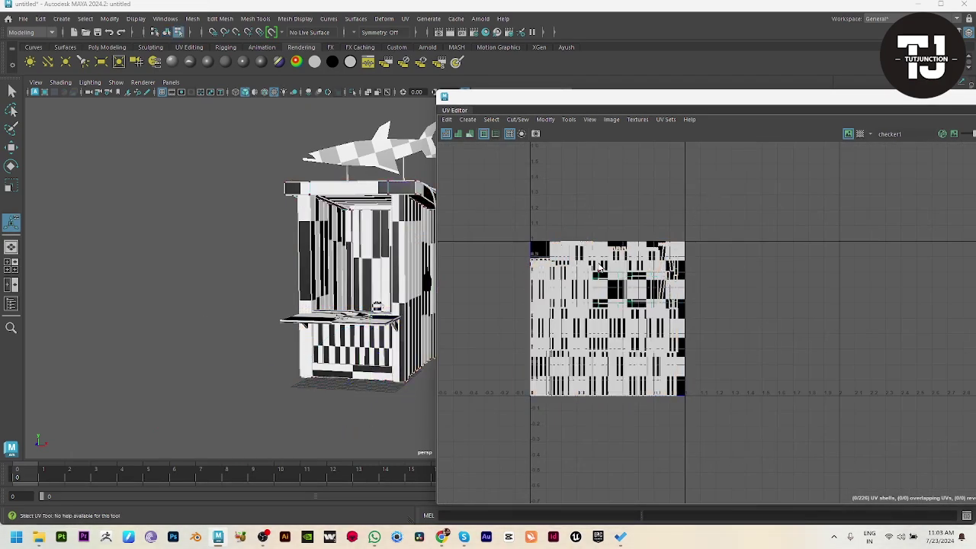
Assign a new Lambert material to the hut body and hide it on a new display layer.
drag(776, 101, 510, 417)
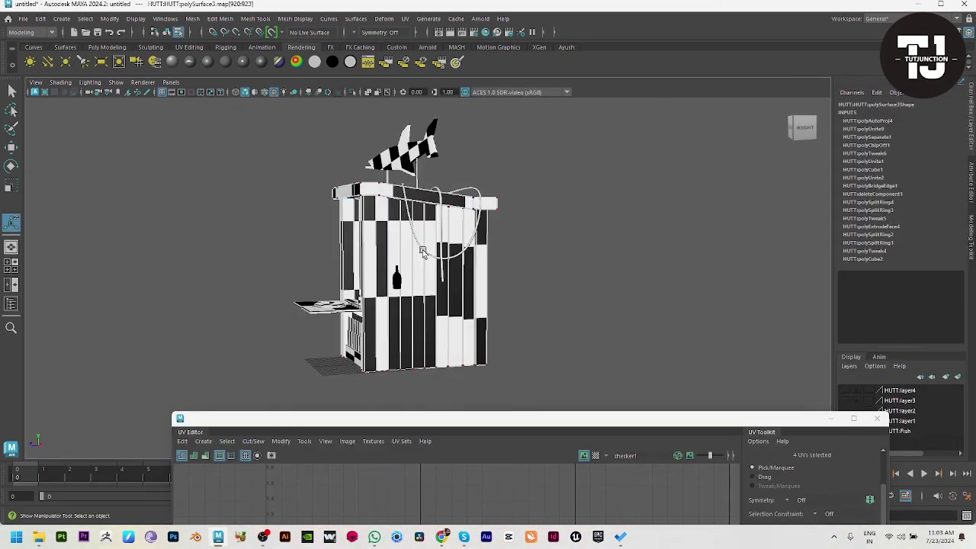
click(367, 305)
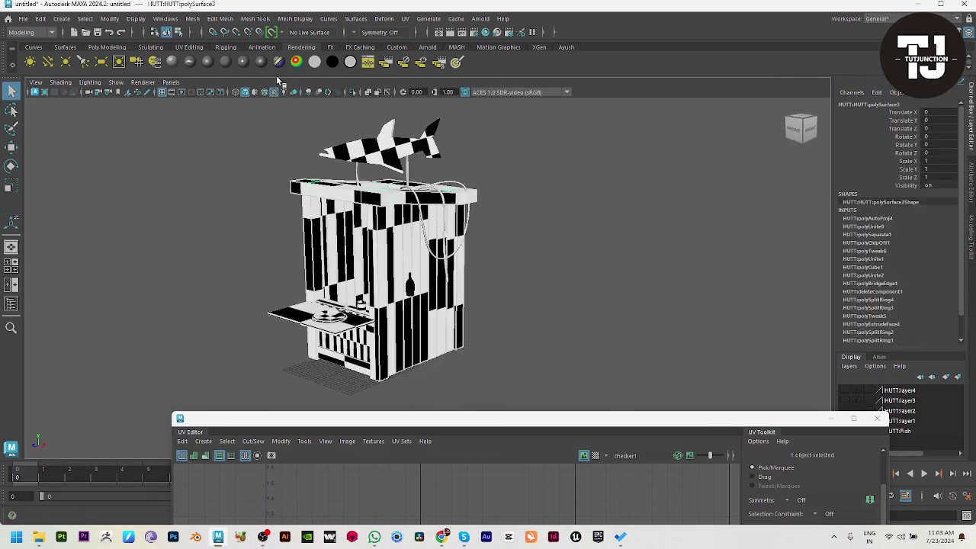
click(223, 64)
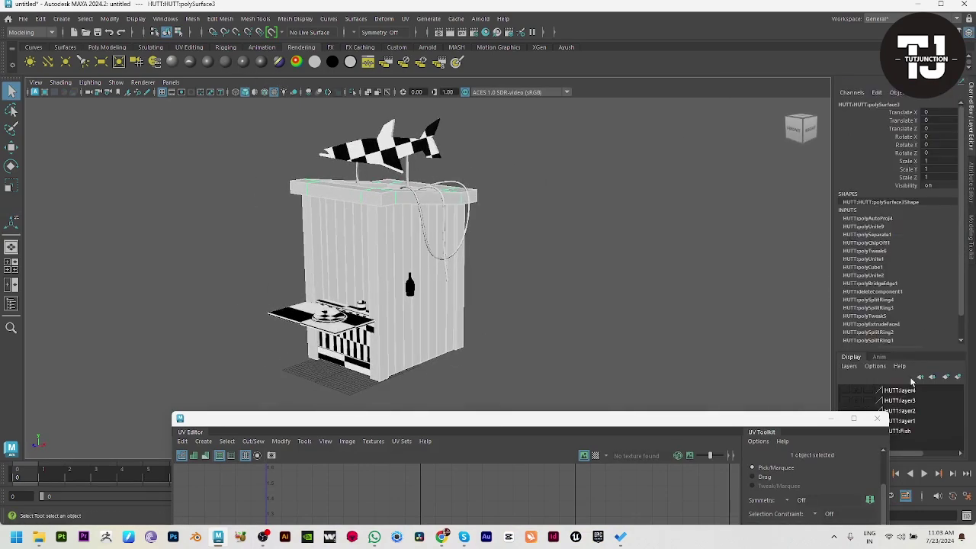
click(848, 390)
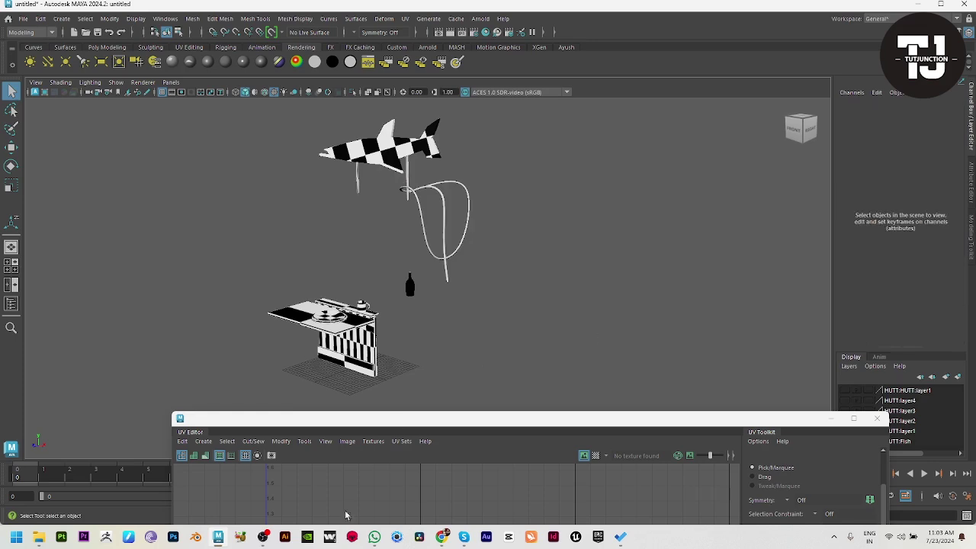
Frame the fish, select all its faces and apply Planar Mapping to them.
mouse_move(686, 234)
alt+mouse_down()
mouse_move(529, 311)
mouse_move(442, 255)
mouse_move(425, 212)
mouse_move(305, 277)
mouse_move(359, 290)
mouse_move(368, 280)
alt+mouse_up()
click(413, 215)
key(f)
right_drag(368, 280, 407, 390)
scroll(366, 328, down, 2)
alt+drag(335, 305, 318, 302)
drag(137, 135, 701, 388)
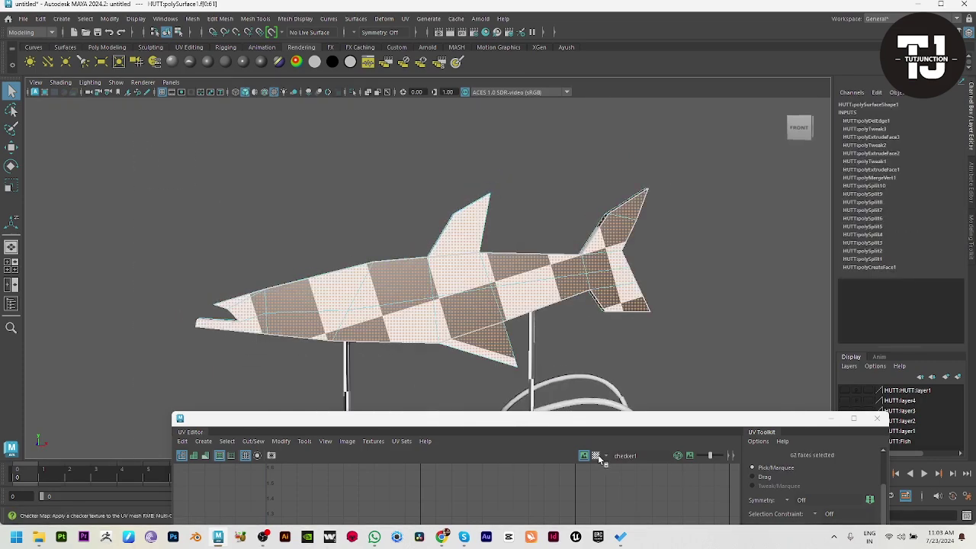
drag(567, 419, 604, 158)
shift+right_drag(523, 412, 502, 275)
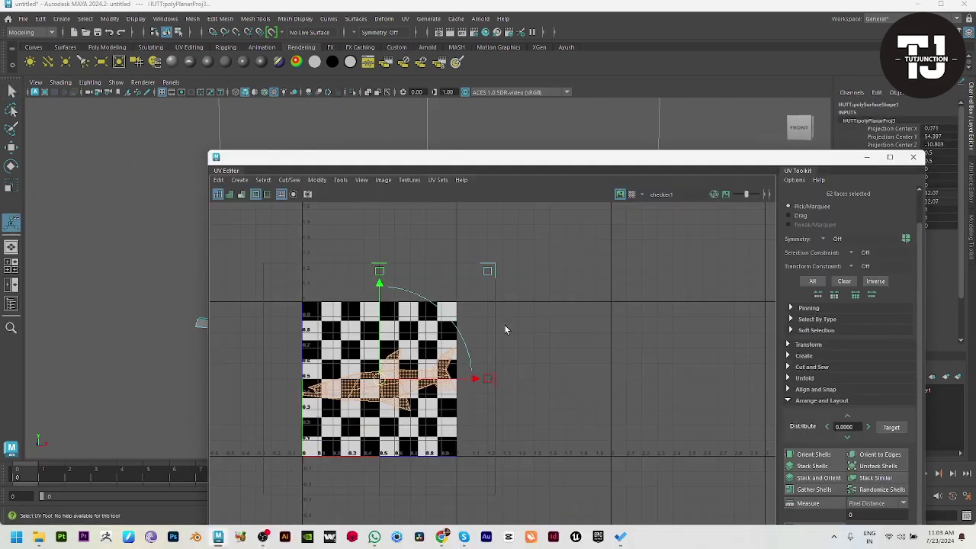
Select one side's seam edges along the fish's back, dorsal fin and tail.
click(868, 158)
alt+drag(364, 306, 488, 314)
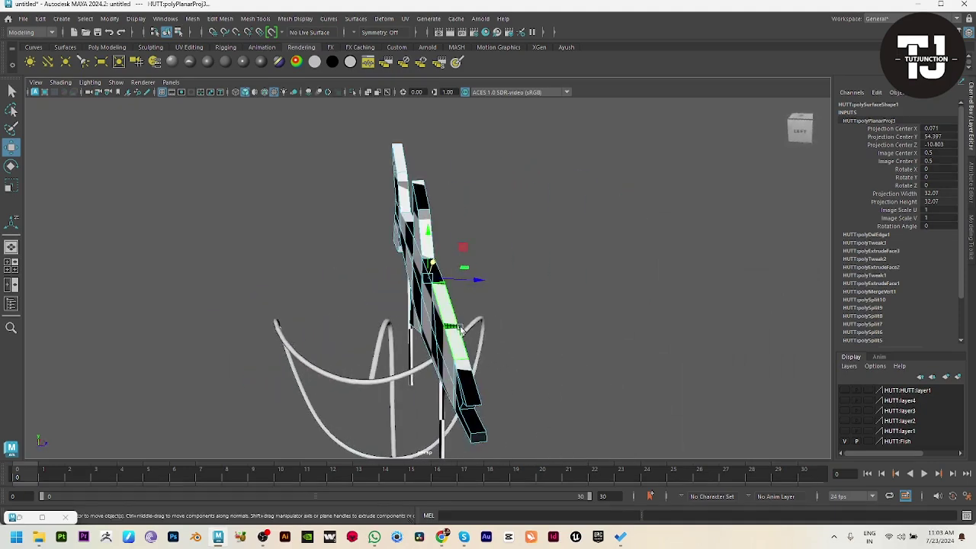
right_drag(451, 314, 449, 278)
click(444, 307)
alt+drag(443, 309, 404, 216)
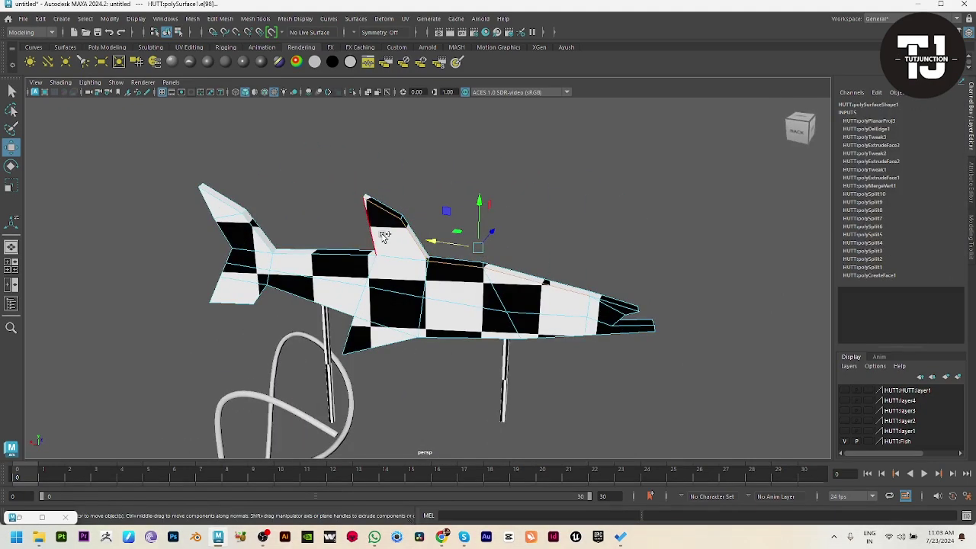
alt+drag(460, 218, 360, 271)
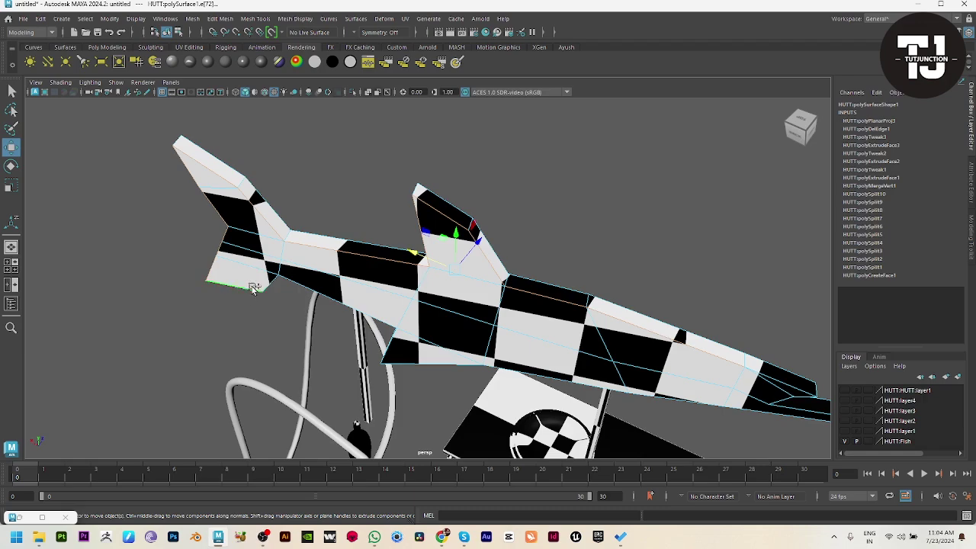
alt+drag(290, 293, 335, 255)
shift+click(306, 328)
Add the edges around the fish's lower fin, belly and mouth to the seam and cut the UVs along it.
alt+drag(552, 410, 490, 402)
shift+click(394, 380)
shift+click(426, 401)
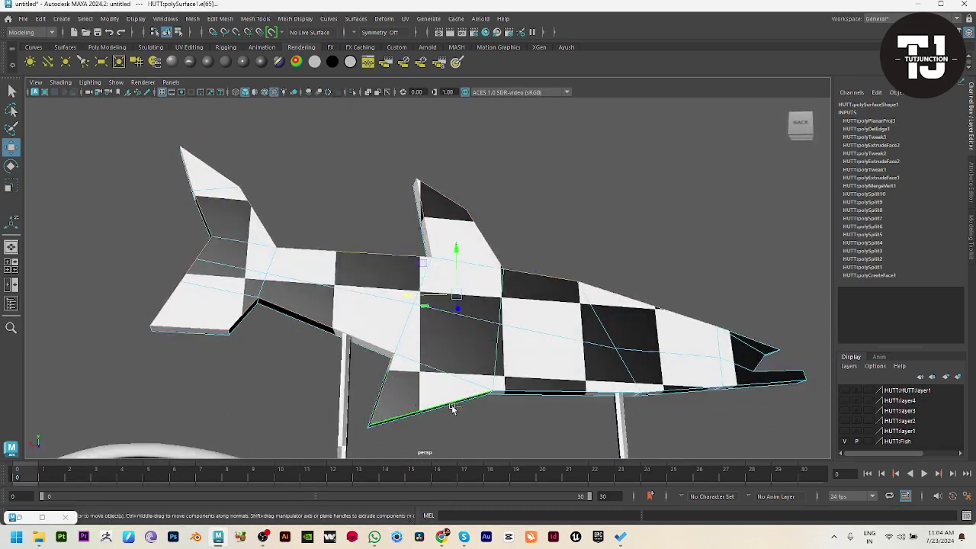
alt+drag(427, 402, 509, 394)
shift+click(541, 383)
scroll(610, 353, down, 4)
alt+drag(614, 351, 536, 418)
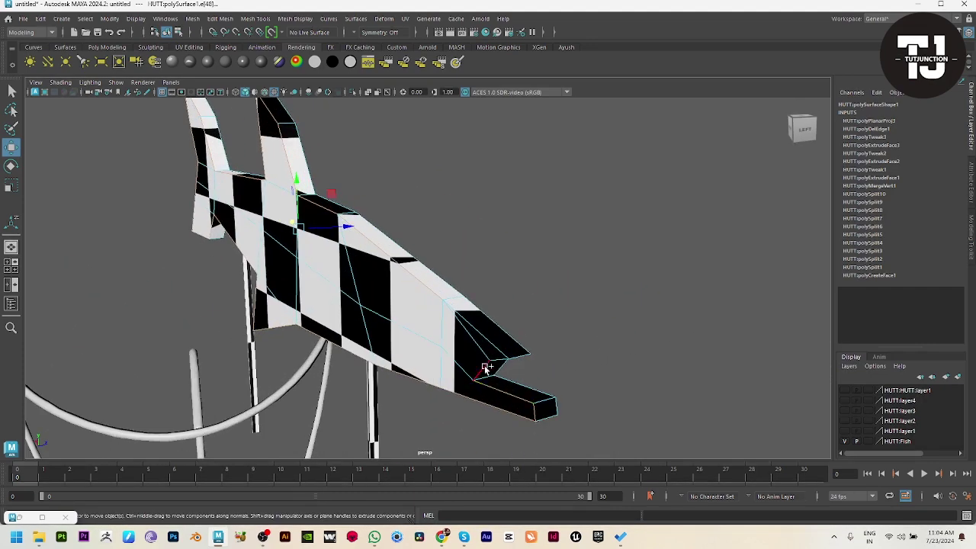
alt+drag(540, 392, 587, 320)
alt+drag(658, 350, 458, 362)
shift+right_click(549, 277)
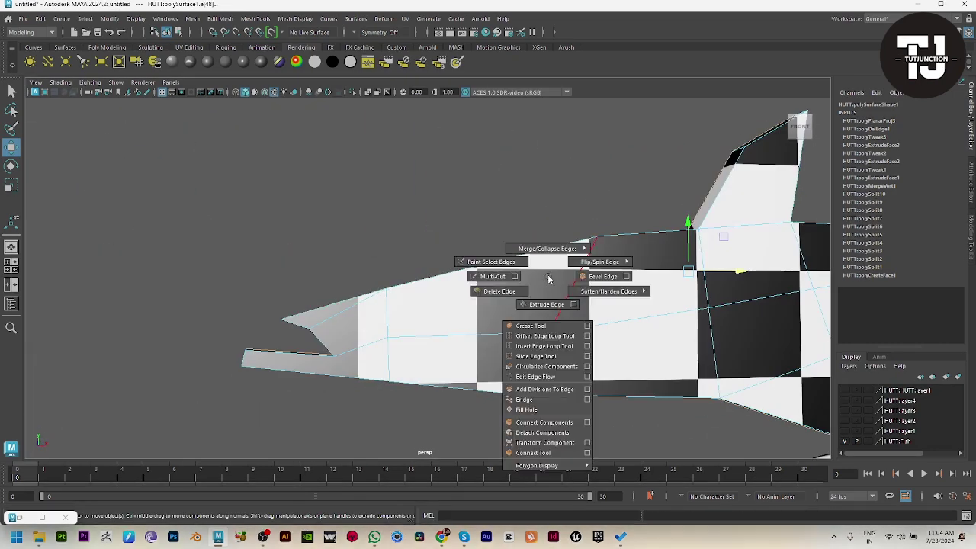
click(19, 518)
Unfold both side shells of the fish, moving the first one outside the 0-1 tile.
double_click(420, 364)
shift+right_drag(523, 309, 413, 296)
drag(372, 374, 581, 276)
double_click(353, 391)
shift+right_drag(485, 310, 375, 298)
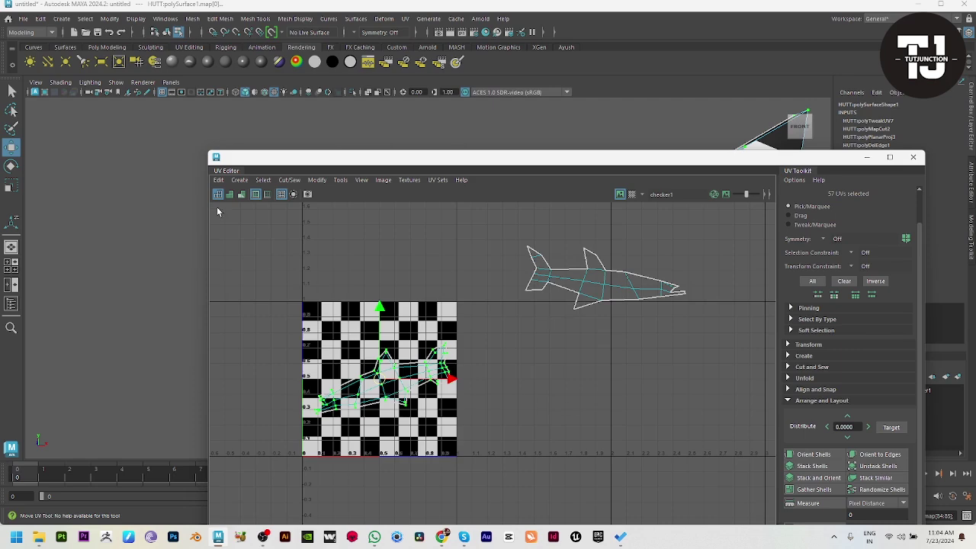
Orient all of the fish's UV shells, lay them out in the 0-1 tile and clear the selection.
drag(286, 221, 731, 459)
click(810, 454)
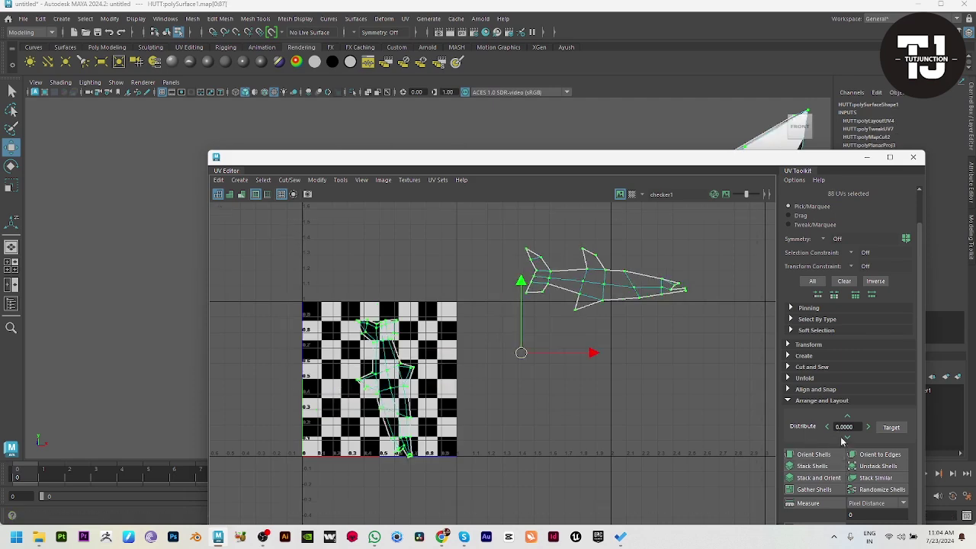
drag(805, 159, 816, 24)
click(831, 394)
click(855, 145)
click(878, 24)
Select the fish as an object and assign it a new Lambert material.
alt+drag(554, 286, 575, 308)
alt+right_drag(575, 308, 221, 276)
alt+drag(221, 276, 336, 277)
click(472, 300)
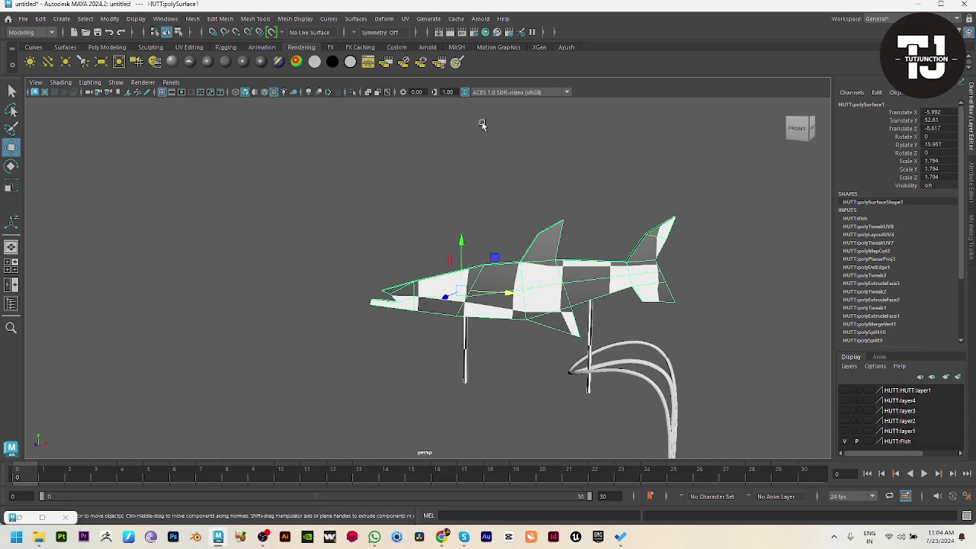
click(221, 62)
Put the fish on a new display layer and hide that layer.
click(971, 122)
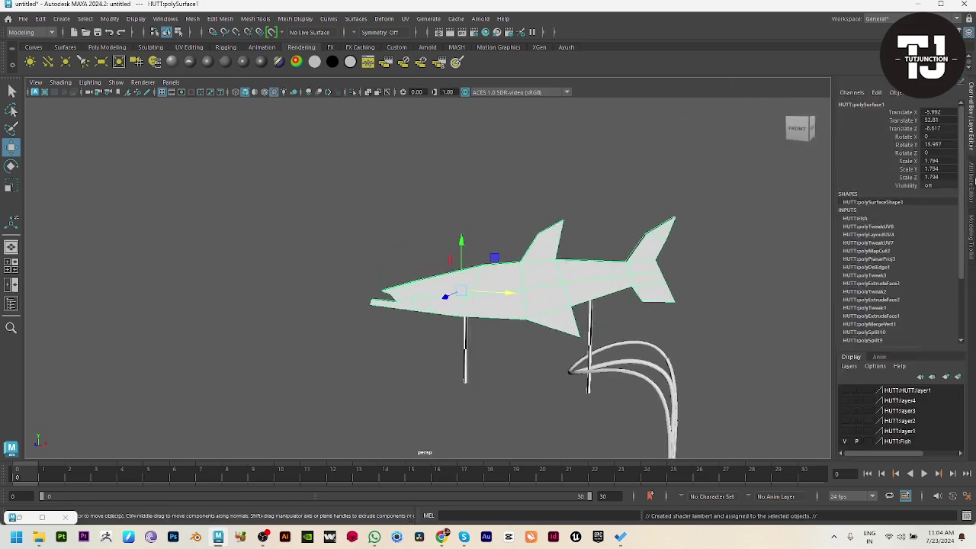
click(958, 379)
click(844, 390)
click(504, 362)
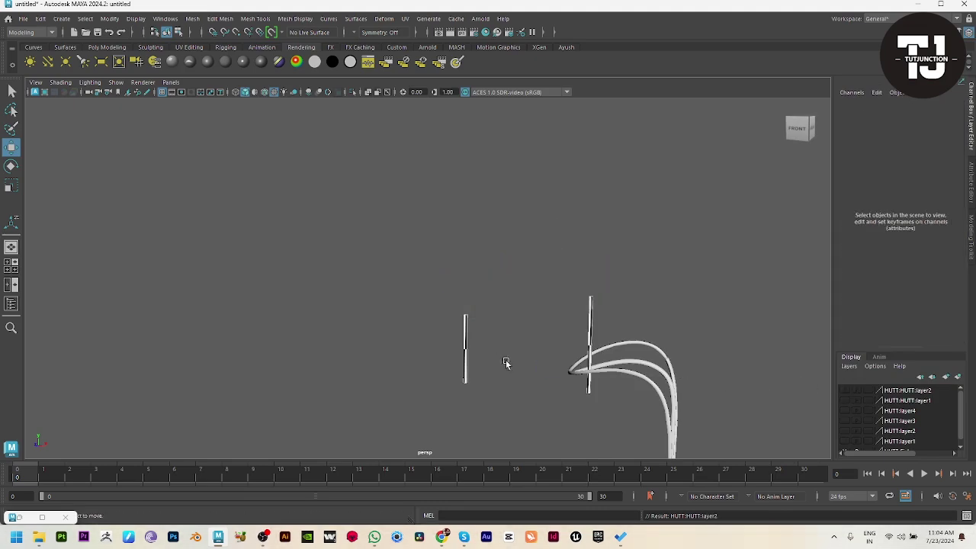
Select the hanging rope and the two fish support rods and combine them into one mesh.
alt+middle_drag(551, 427, 519, 306)
alt+drag(518, 305, 526, 372)
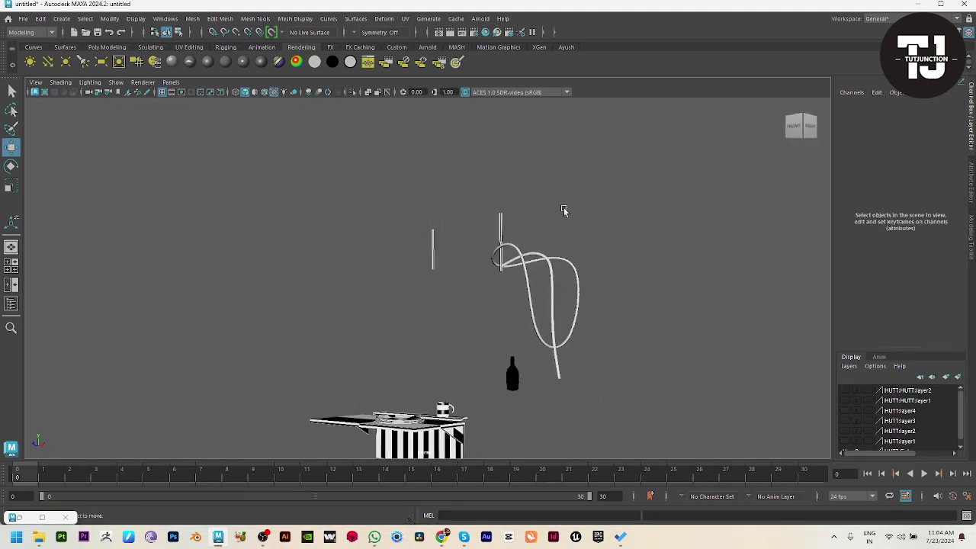
drag(347, 201, 634, 303)
alt+middle_drag(634, 302, 659, 200)
scroll(496, 164, down, 3)
alt+drag(496, 163, 599, 279)
scroll(512, 262, up, 3)
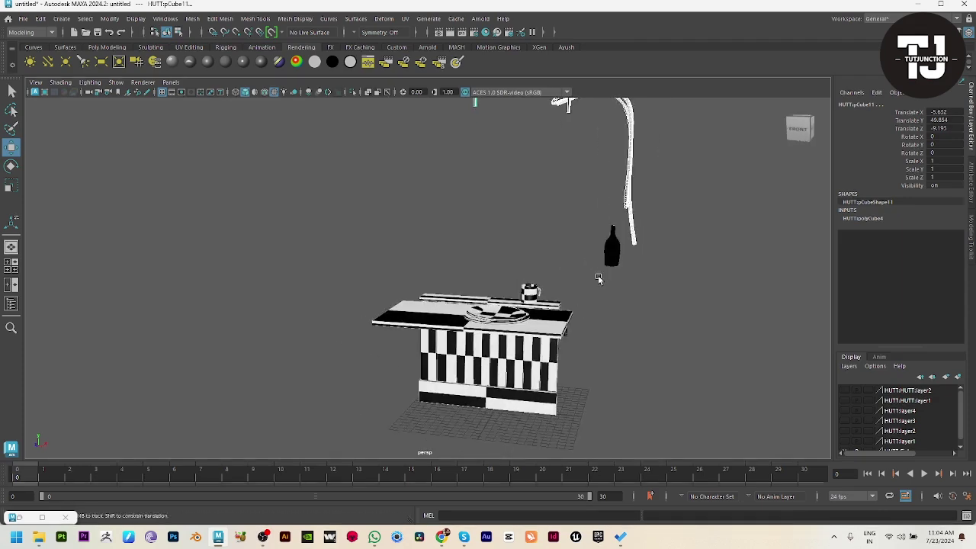
key(f)
click(193, 18)
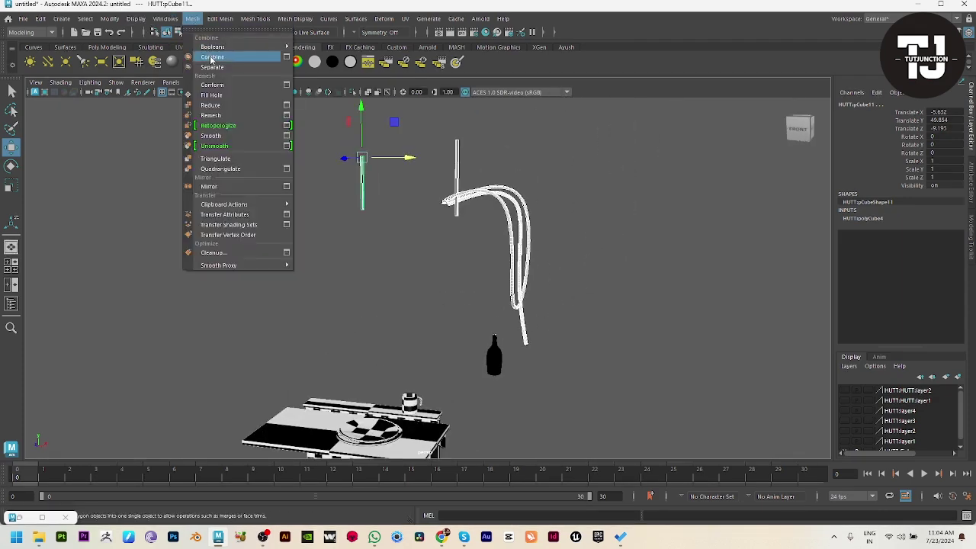
click(211, 59)
alt+drag(518, 305, 464, 228)
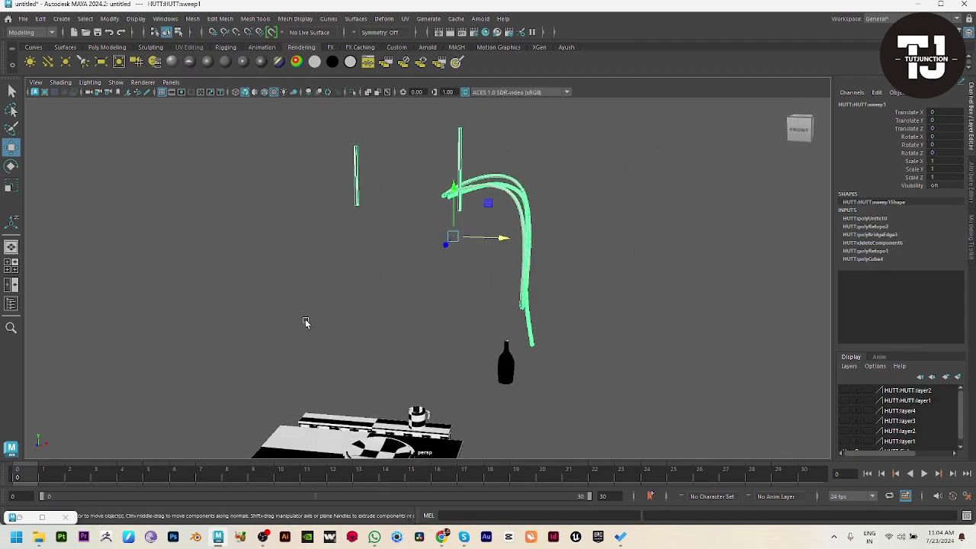
Select all faces of the combined rope and rod mesh and apply automatic UV mapping to them.
click(20, 518)
key(f)
scroll(547, 282, down, 2)
drag(398, 23, 675, 50)
right_drag(263, 234, 250, 333)
drag(258, 102, 767, 358)
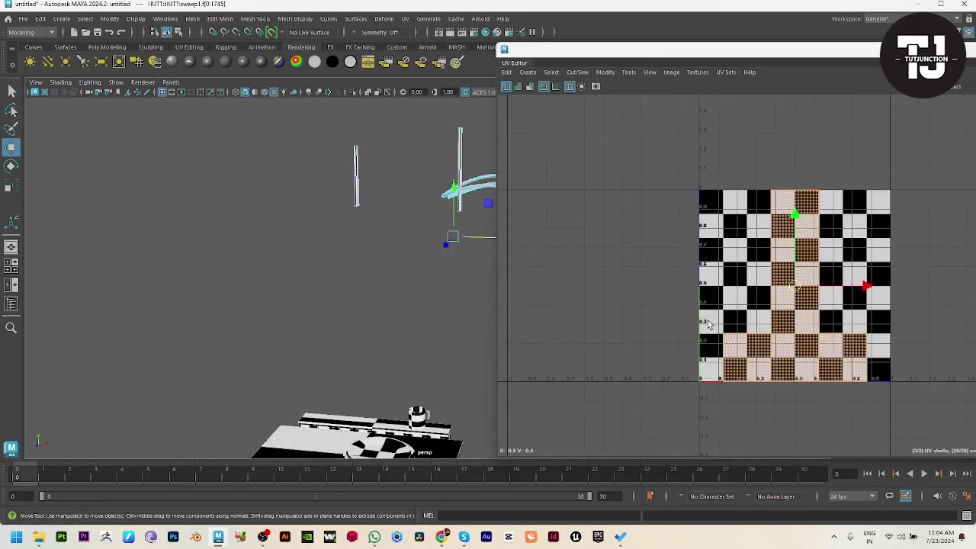
key(f)
shift+right_drag(757, 214, 713, 167)
scroll(649, 357, down, 2)
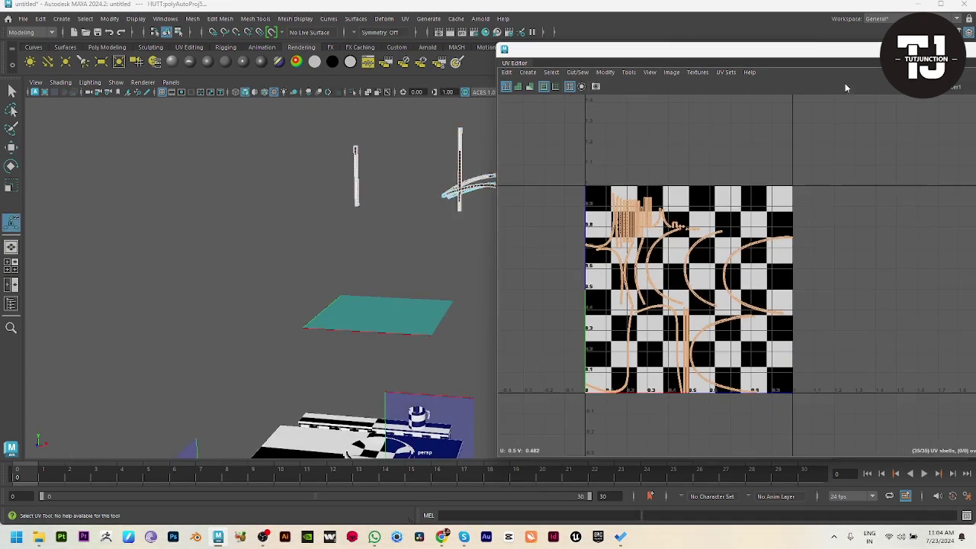
Orient the rope mesh's UV shells, lay them out in the 0-1 tile and clear the selection.
drag(793, 61, 314, 101)
click(622, 385)
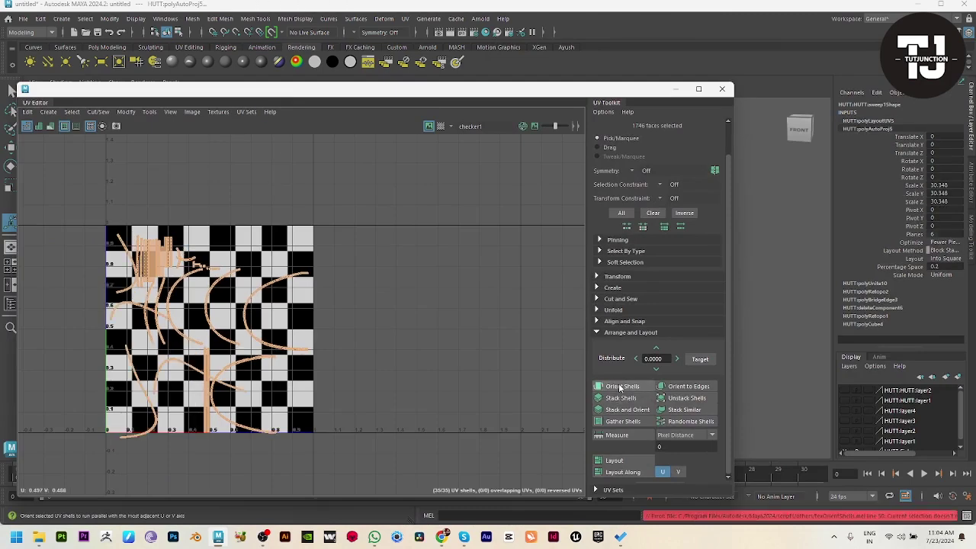
click(628, 460)
click(479, 382)
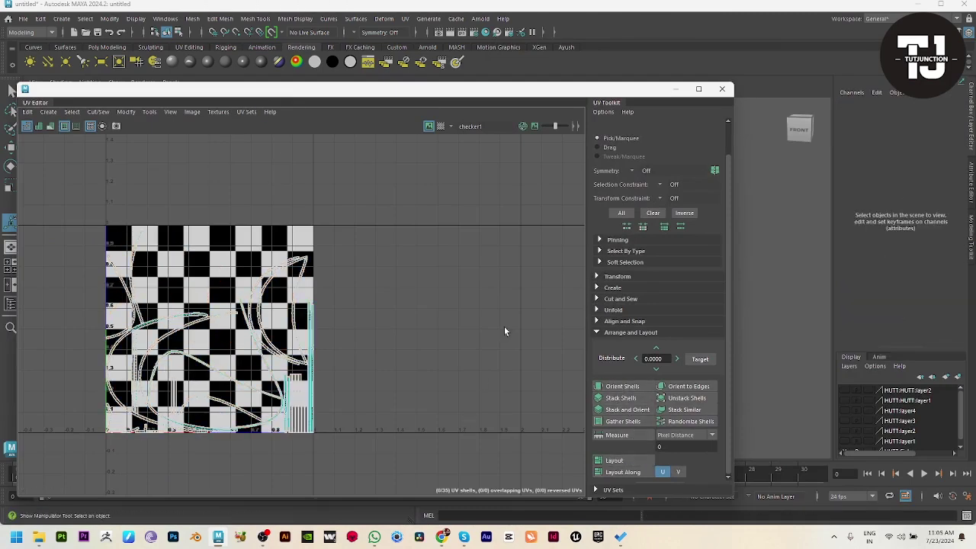
Check the checker pattern along the rope and unfold all UVs of the rope mesh.
click(675, 90)
alt+drag(615, 122, 356, 396)
click(13, 519)
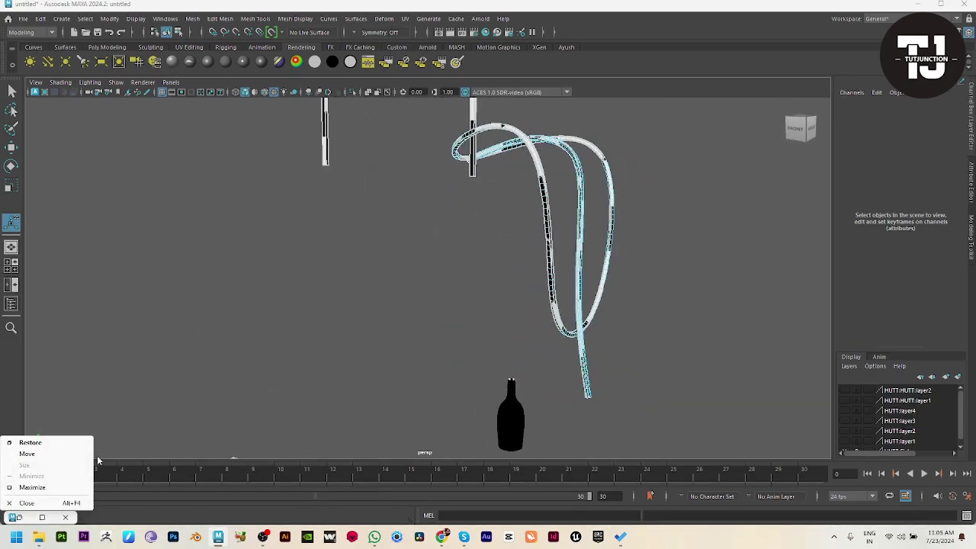
click(30, 443)
scroll(497, 233, up, 6)
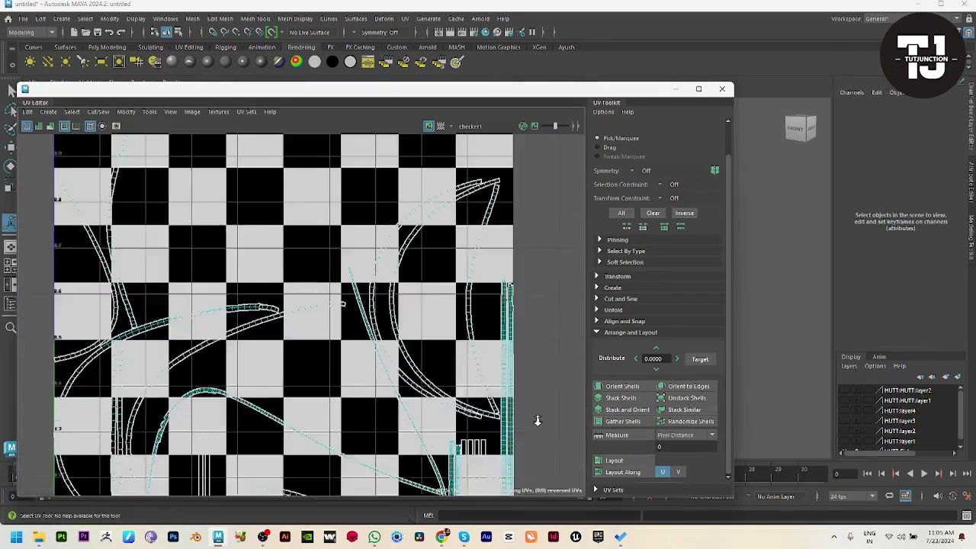
double_click(504, 202)
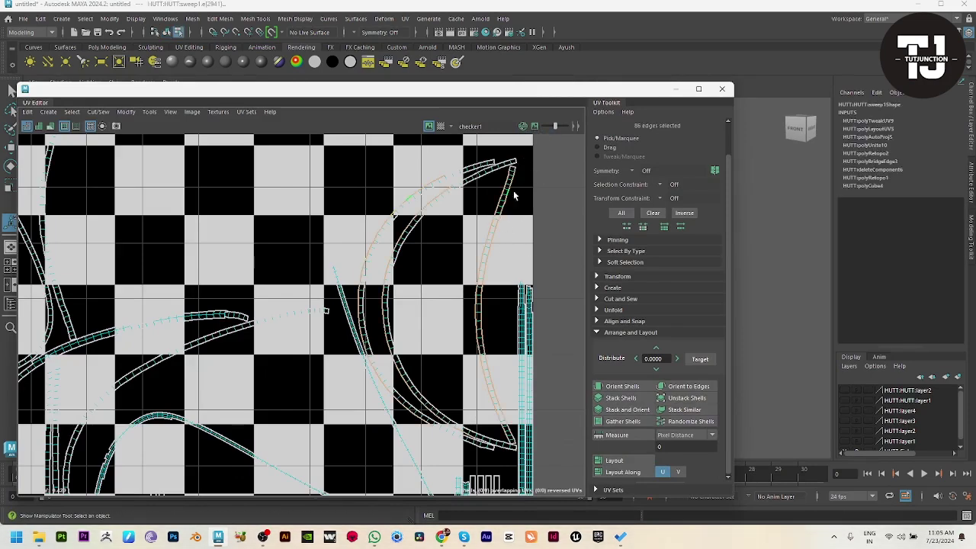
double_click(507, 184)
shift+right_drag(547, 177, 395, 177)
scroll(278, 248, down, 4)
scroll(340, 282, down, 2)
drag(184, 180, 541, 458)
shift+right_drag(487, 167, 406, 160)
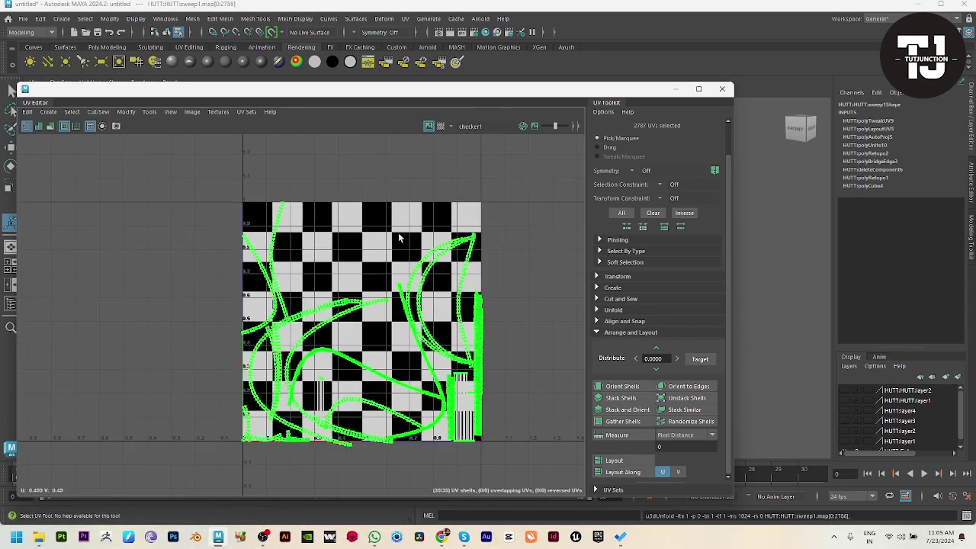
Lay out the unfolded rope shells again in the 0-1 tile and clear the selection.
click(640, 457)
click(634, 458)
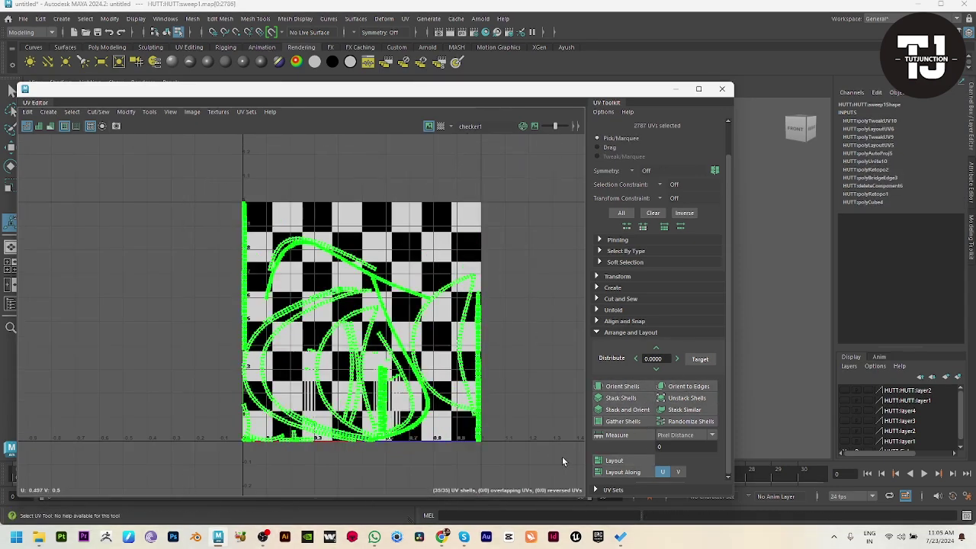
click(562, 458)
Select the rope and rod mesh as an object and assign it a new Lambert material.
click(676, 89)
alt+drag(687, 235, 465, 261)
right_drag(464, 261, 594, 136)
alt+drag(594, 140, 638, 253)
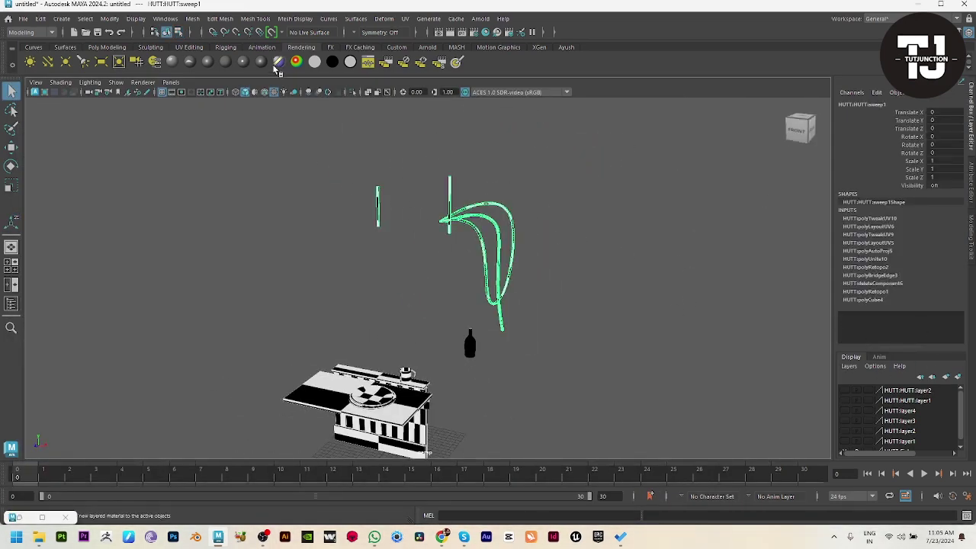
click(228, 66)
Put the rope mesh on a new display layer, hide that layer and clear the selection.
click(972, 128)
click(957, 377)
click(845, 391)
click(642, 361)
Select the bottle and the mug and combine them into one mesh.
alt+middle_drag(478, 349, 472, 286)
scroll(472, 286, up, 2)
alt+drag(472, 286, 445, 204)
click(480, 277)
alt+drag(480, 336, 500, 297)
scroll(500, 297, up, 4)
shift+click(388, 332)
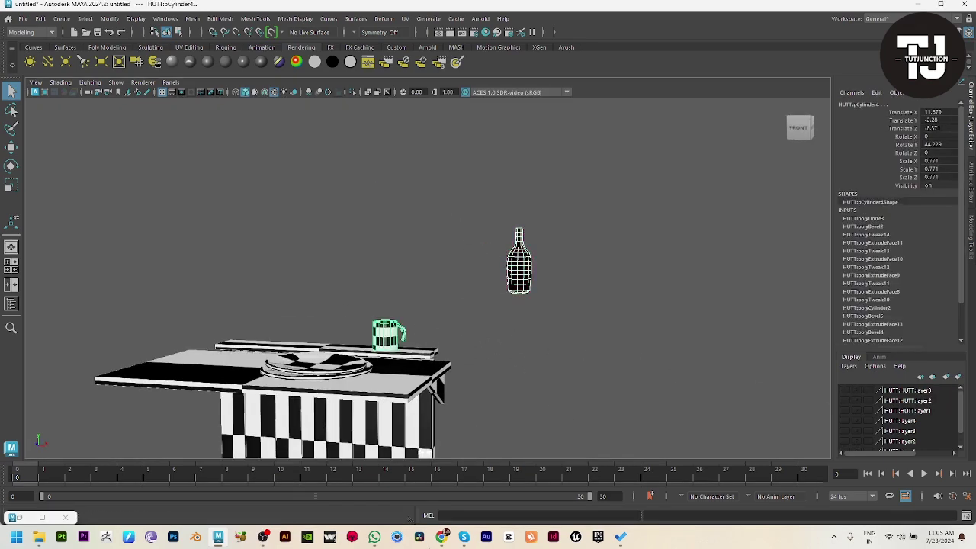
scroll(483, 308, up, 2)
click(193, 20)
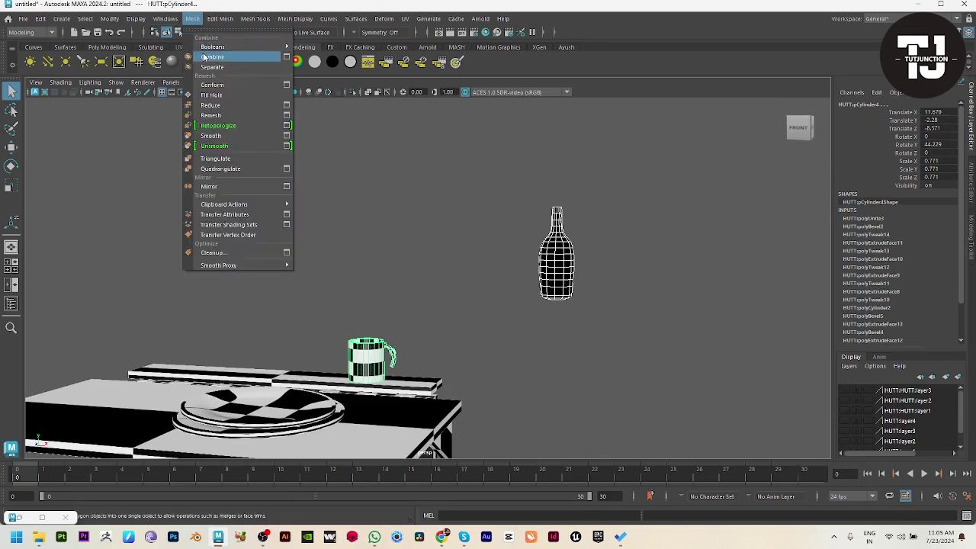
click(204, 56)
Add both plate pieces on the counter to the selection and combine them with the bottle and mug.
shift+click(228, 398)
shift+click(206, 434)
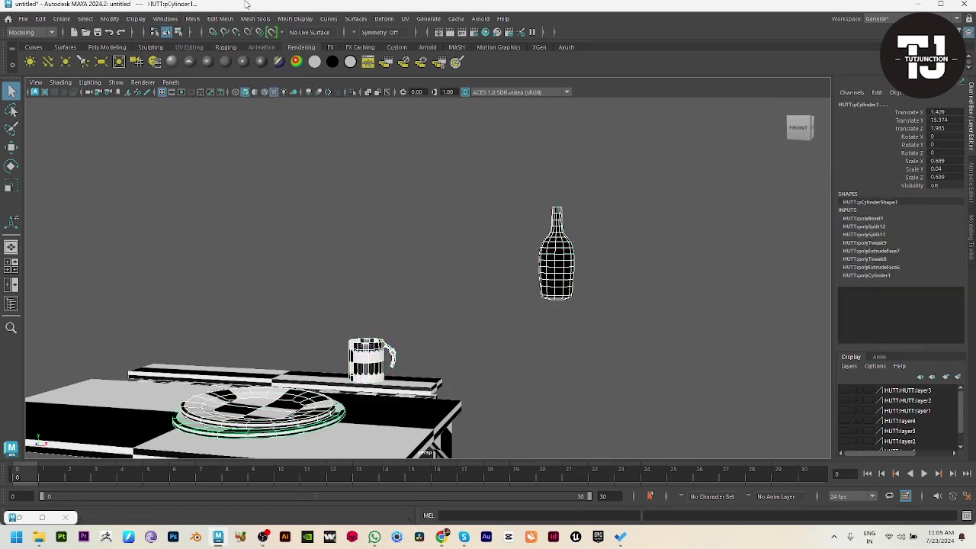
click(193, 21)
click(204, 55)
alt+drag(460, 221, 371, 247)
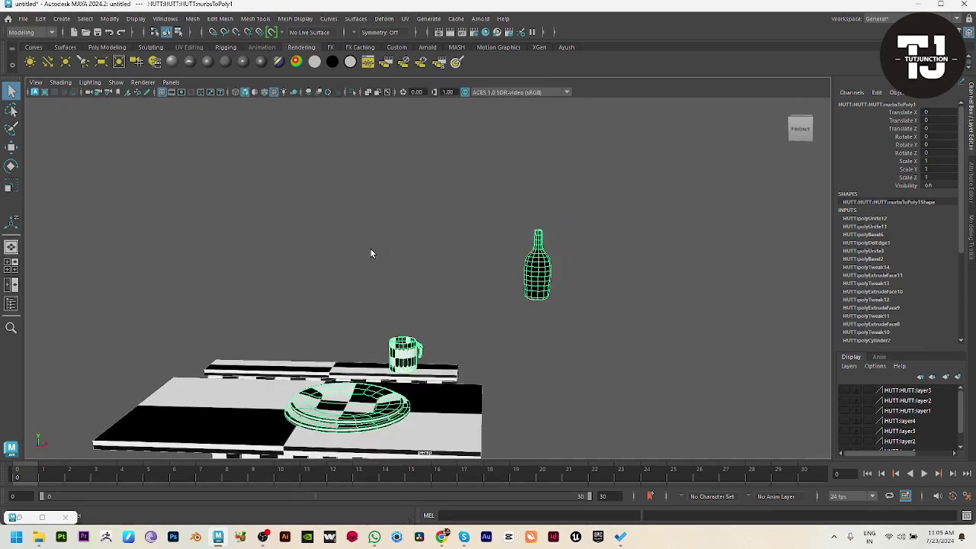
Apply automatic UV mapping to all faces of the combined bottle, mug and plate mesh.
drag(243, 177, 972, 527)
click(19, 518)
shift+right_drag(480, 212, 446, 174)
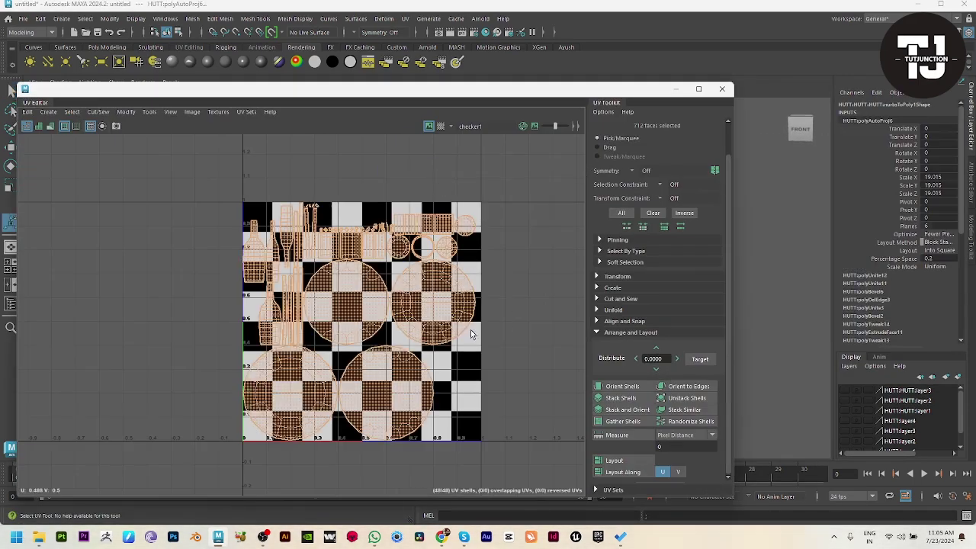
Select the bottle, mug and plate mesh as an object and assign it a new Lambert material.
click(676, 89)
scroll(450, 362, down, 4)
right_drag(415, 320, 501, 147)
click(502, 149)
click(502, 272)
click(226, 63)
Put the bottle, mug and plate mesh on a new display layer, hide that layer and clear the selection.
click(972, 122)
click(958, 378)
click(845, 390)
click(750, 384)
Combine all remaining counter parts into one mesh and apply automatic UV mapping to it.
click(446, 374)
alt+drag(446, 374, 411, 317)
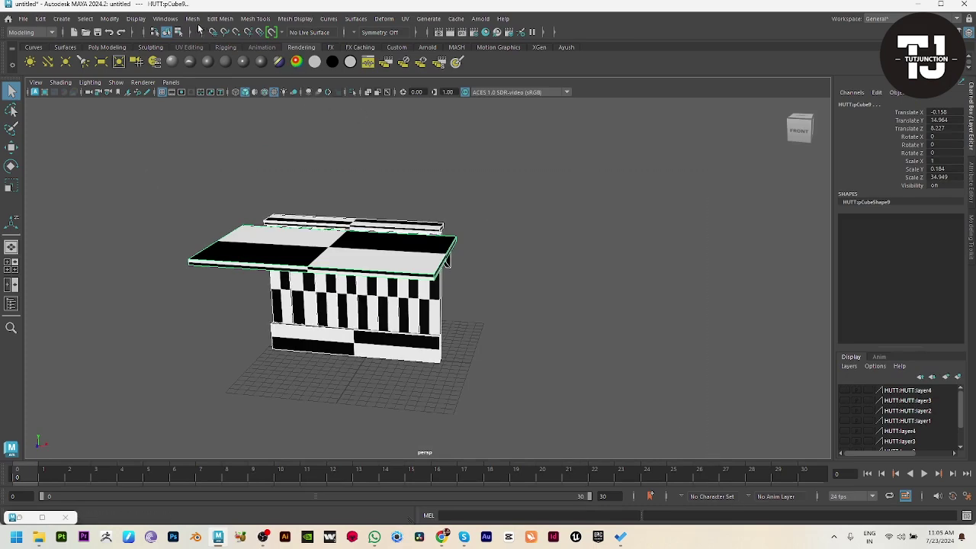
click(192, 18)
click(217, 54)
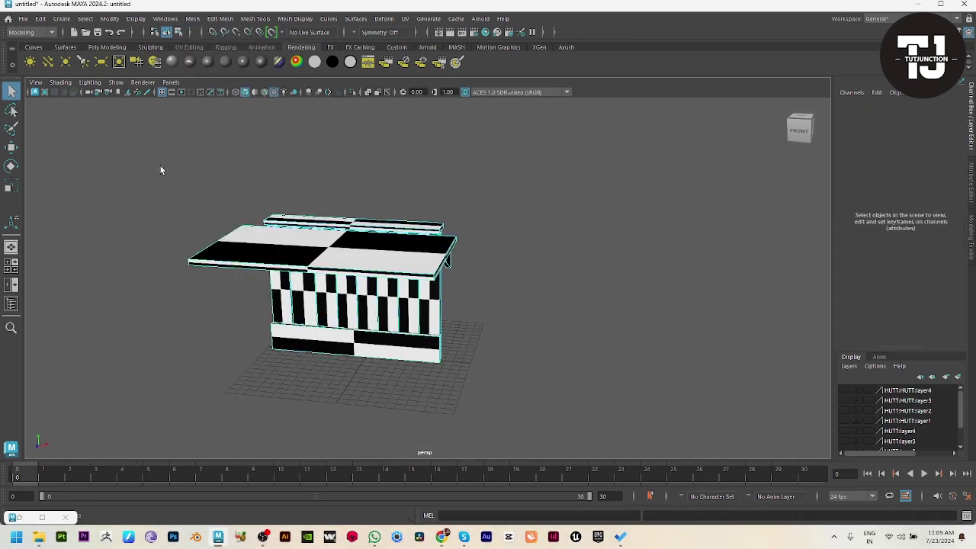
click(21, 518)
shift+right_drag(407, 260, 347, 220)
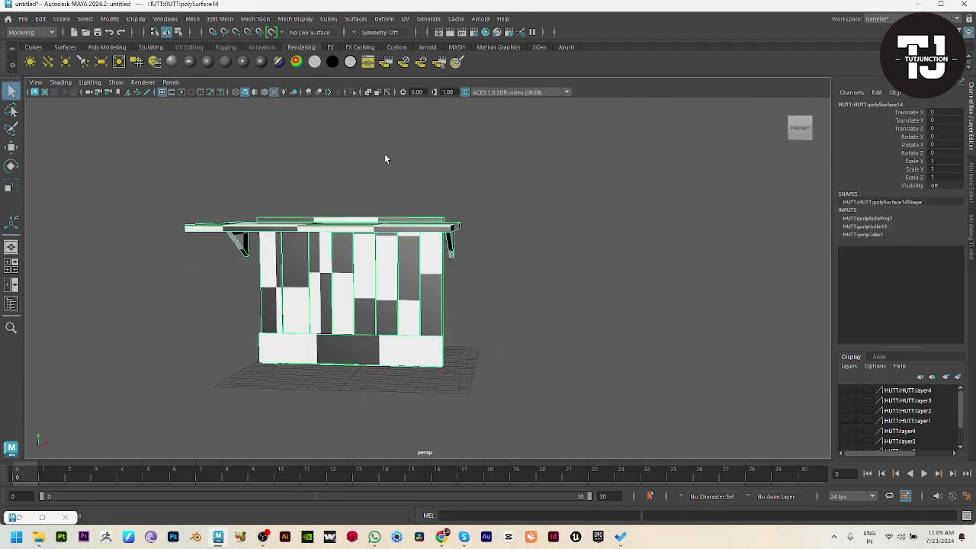
Assign the counter a new Lambert material and put it on a new display layer, toggling that layer's visibility.
click(208, 61)
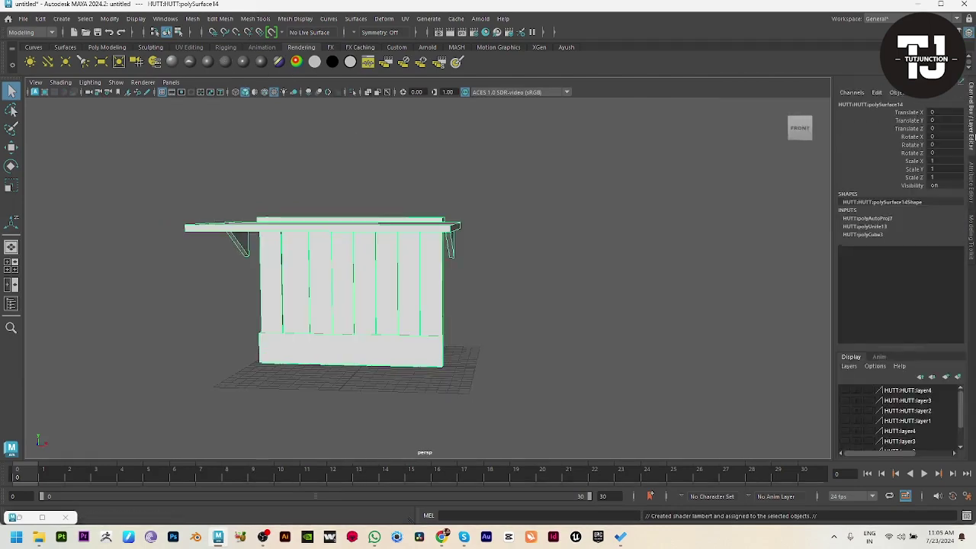
click(957, 378)
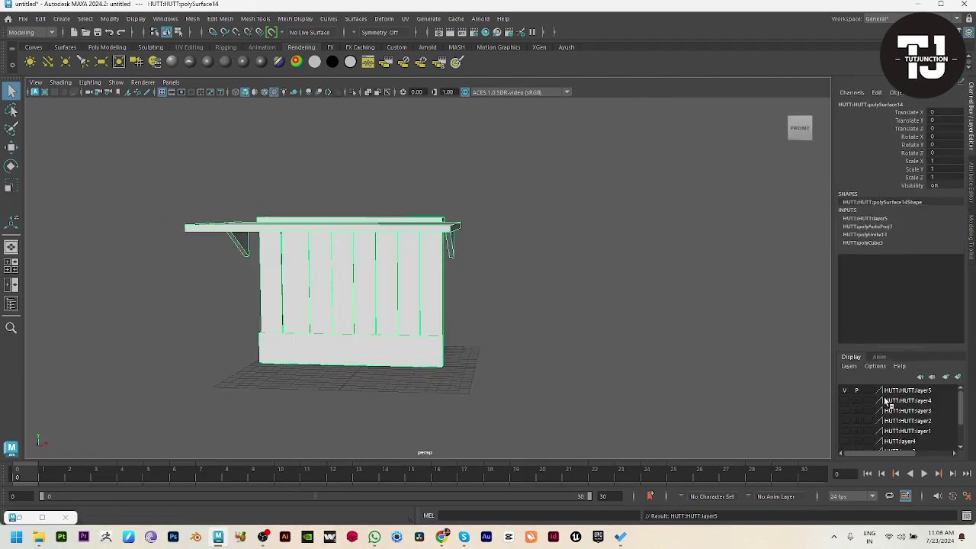
click(847, 391)
click(846, 390)
Make all the hidden display layers visible to bring back the complete hut scene.
click(845, 401)
click(844, 411)
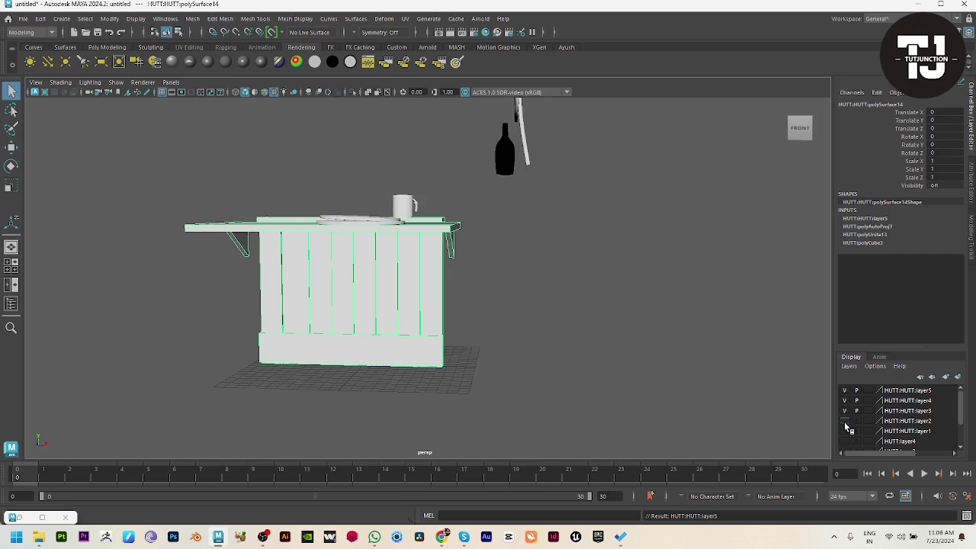
click(846, 441)
scroll(848, 441, down, 2)
click(845, 404)
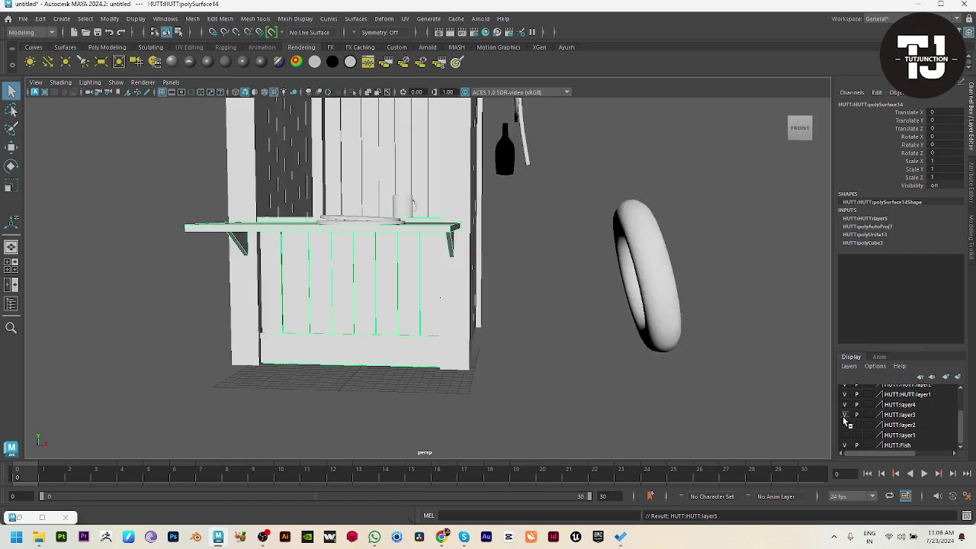
click(845, 415)
click(844, 435)
click(845, 425)
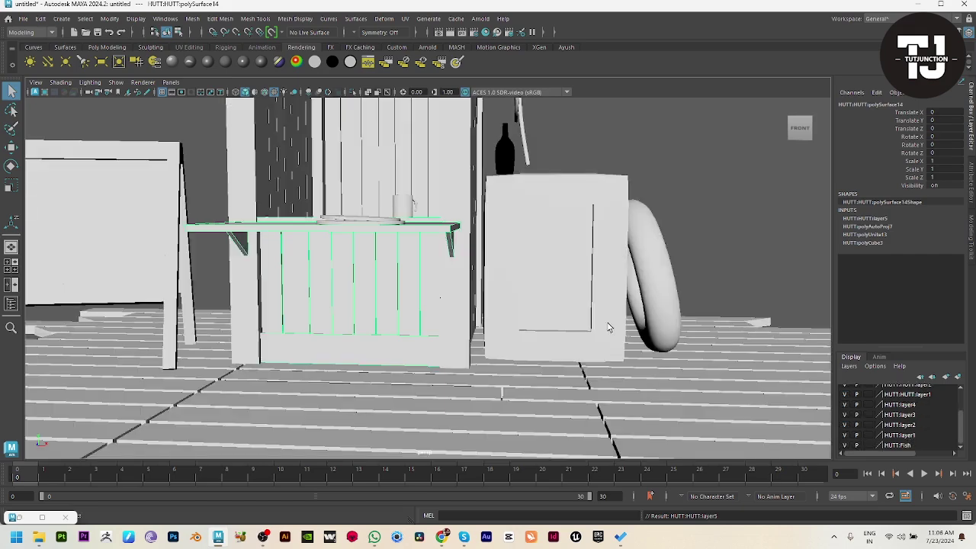
Turn on two-sided lighting in the viewport and select every object of the hut scene.
alt+right_drag(608, 327, 376, 287)
alt+drag(518, 325, 452, 355)
alt+right_drag(452, 355, 492, 360)
click(97, 85)
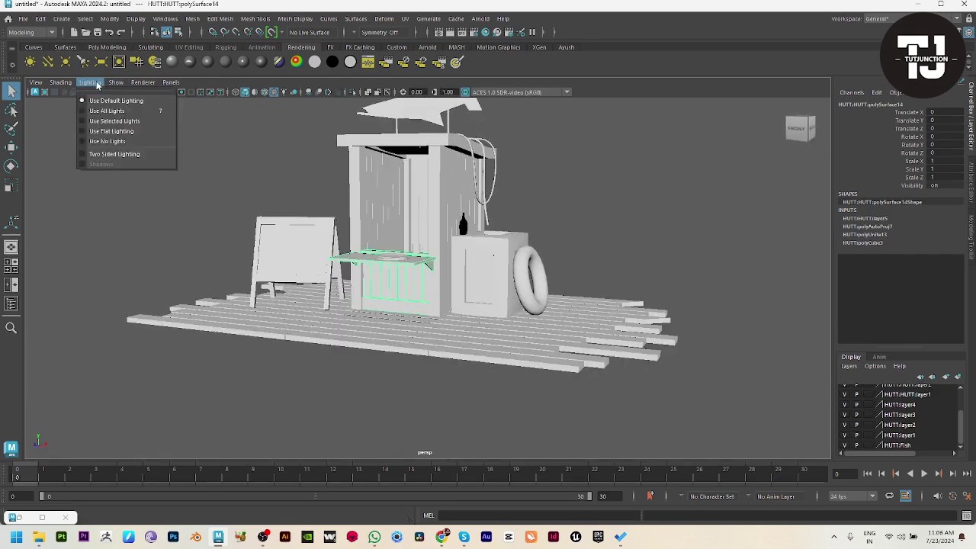
click(103, 156)
click(105, 234)
alt+drag(379, 281, 414, 303)
drag(171, 137, 723, 486)
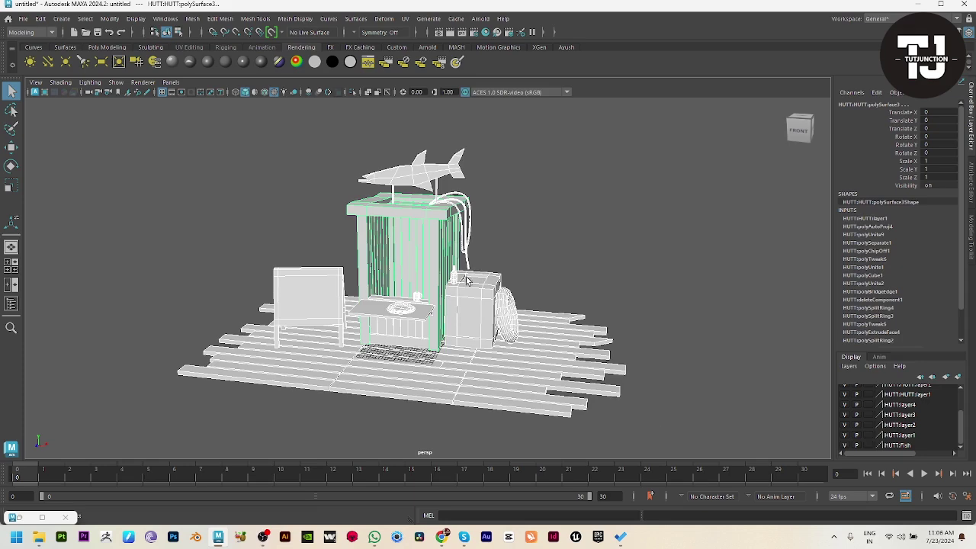
Save the scene as a Maya Binary file named UV_Open in the folder D:\TUTJUNCTION\VID_67.
key(ctrl+s)
click(48, 93)
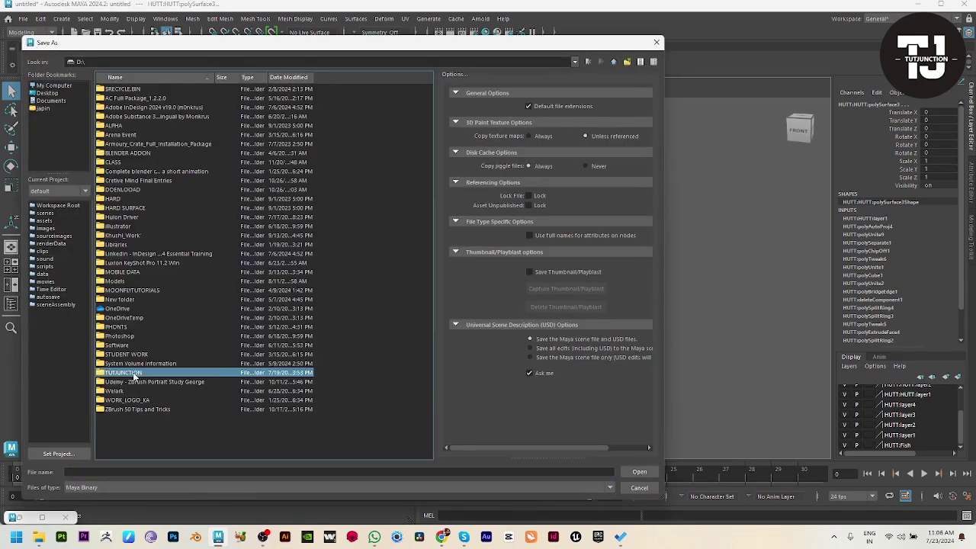
double_click(131, 372)
scroll(254, 327, down, 20)
double_click(120, 391)
click(158, 472)
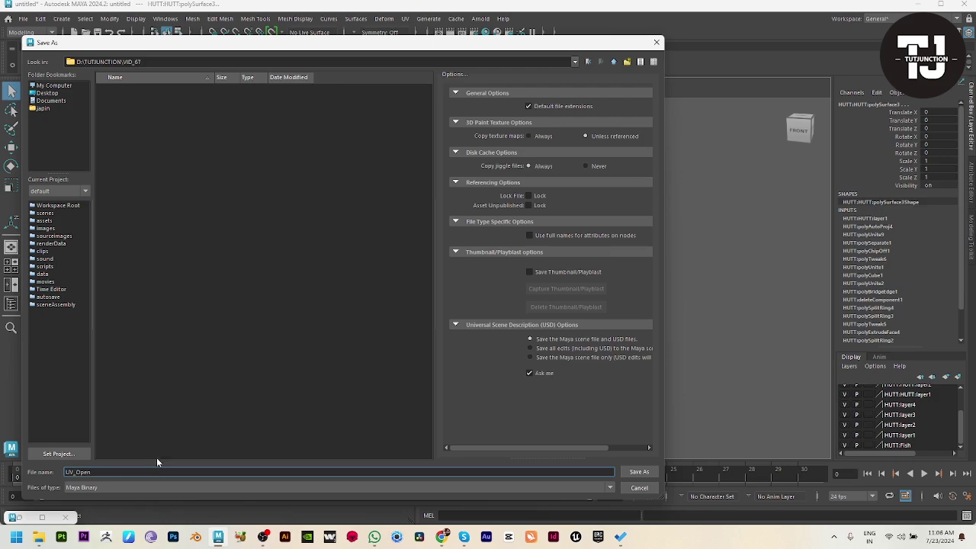
text(UV_Open)
click(650, 472)
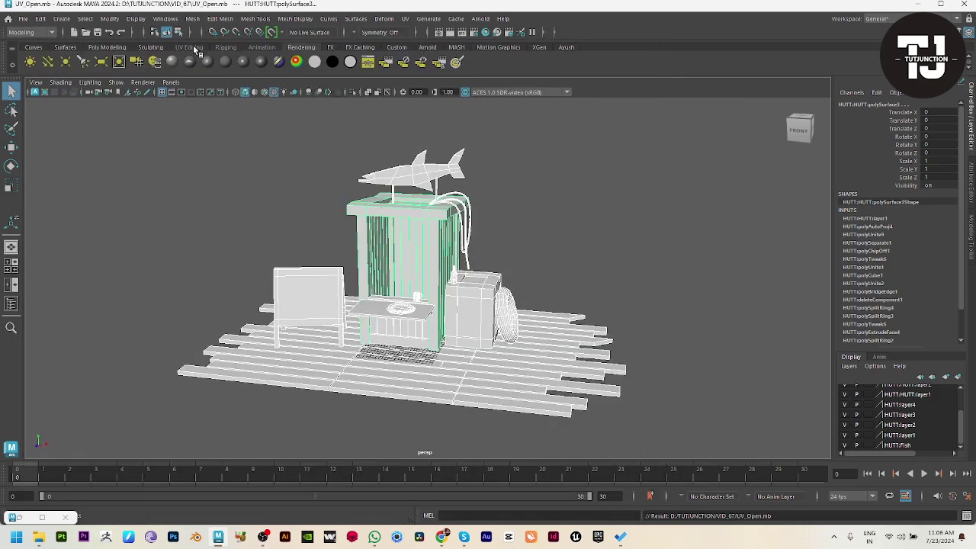
Start an FBX export of the selected hut objects and choose the folder D:\TUTJUNCTION\VID_67 as its destination.
click(23, 19)
click(55, 153)
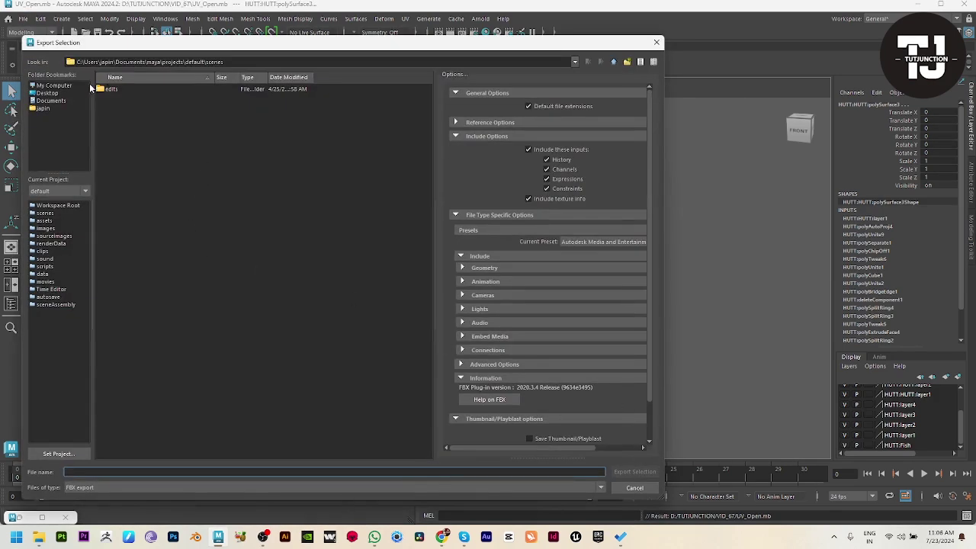
click(46, 93)
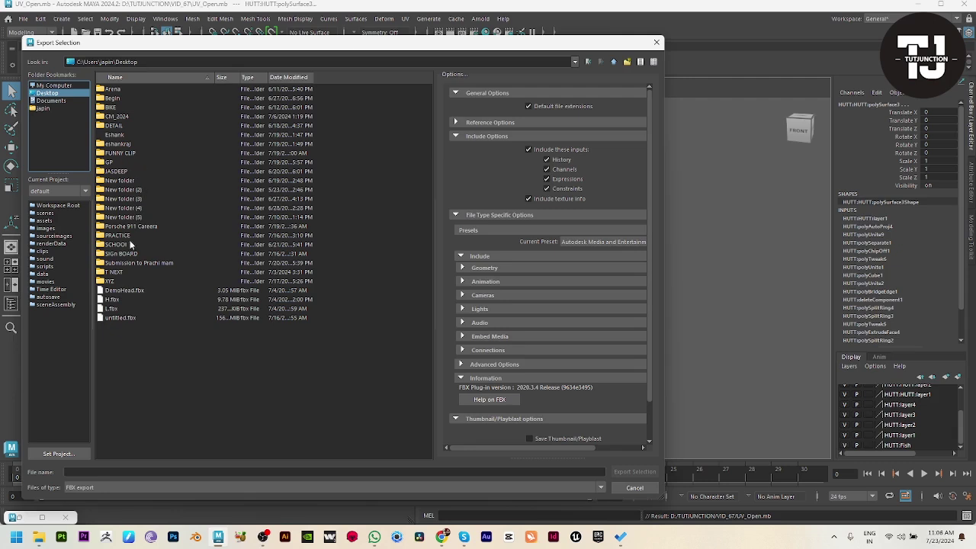
click(58, 109)
click(56, 100)
click(57, 86)
double_click(122, 97)
double_click(125, 373)
scroll(205, 325, down, 10)
double_click(126, 427)
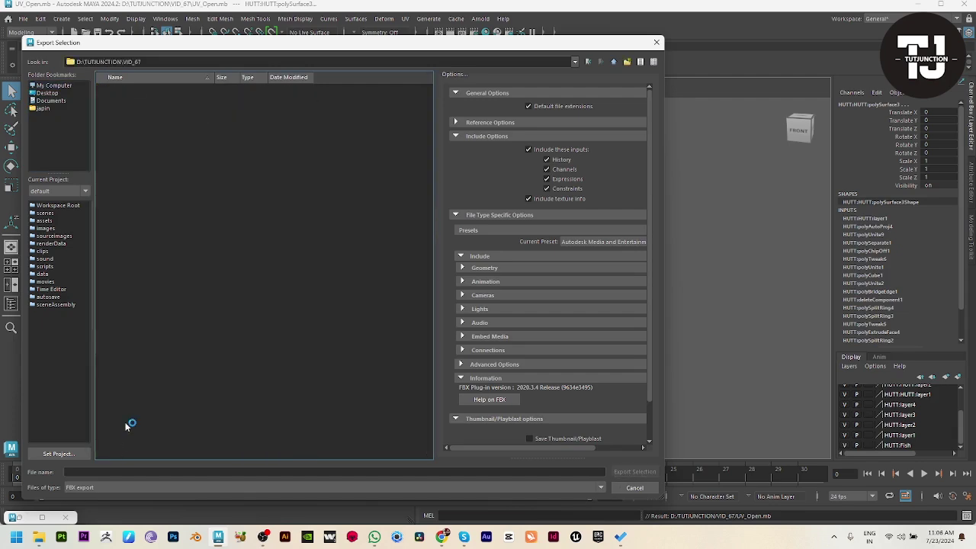
Name the FBX file MODEL, export the selection and deselect all objects.
click(135, 470)
text(MODEL)
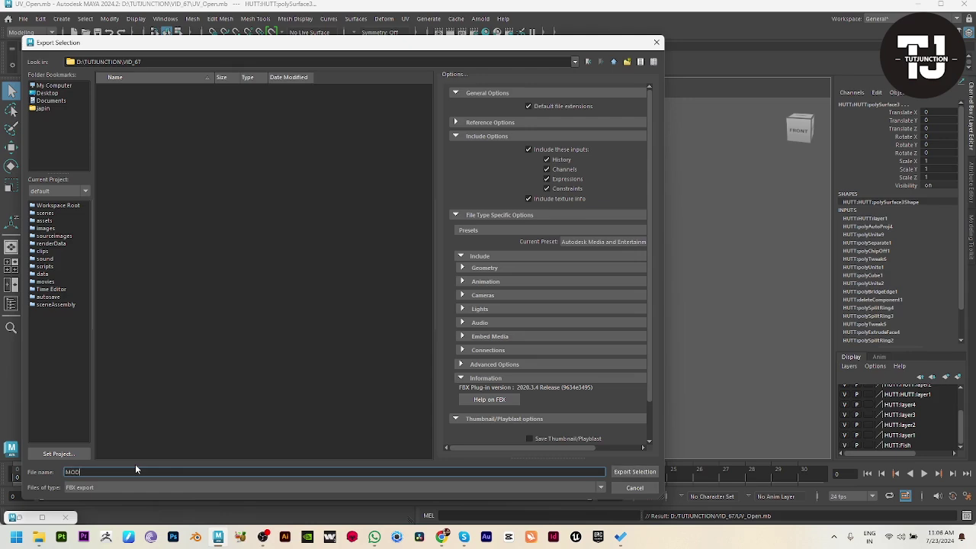
click(634, 472)
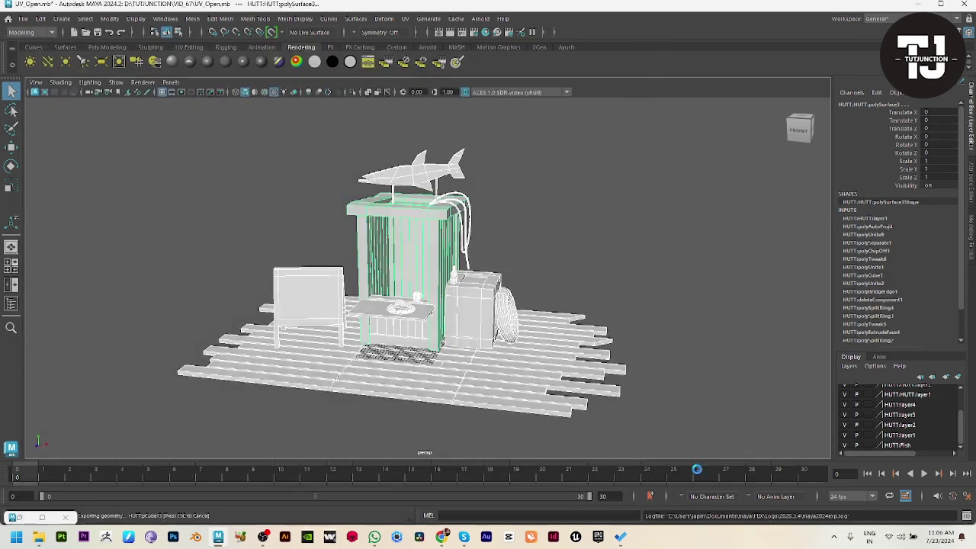
click(706, 300)
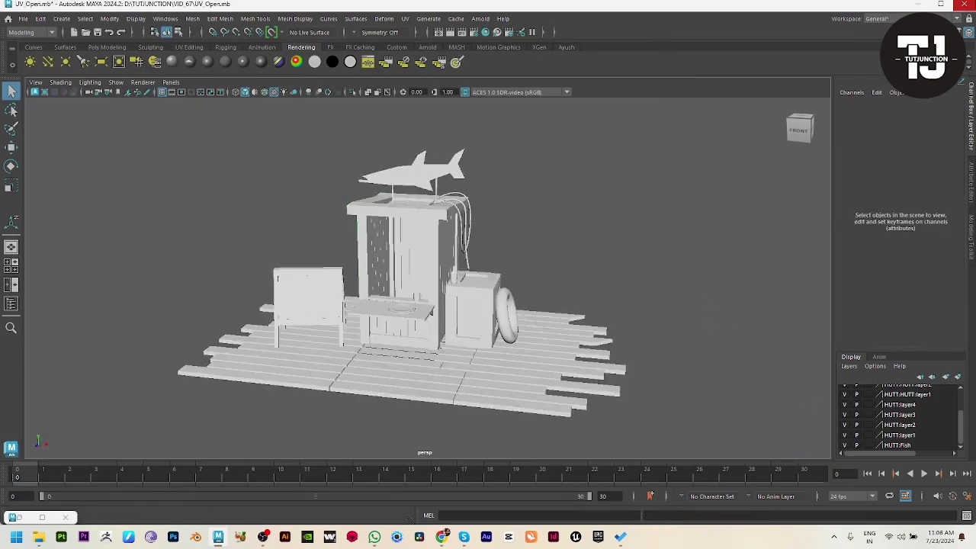
Leave Maya and open the TUTJUNCTION\VID_67 folder in File Explorer to check the exported files.
key(ctrl+n)
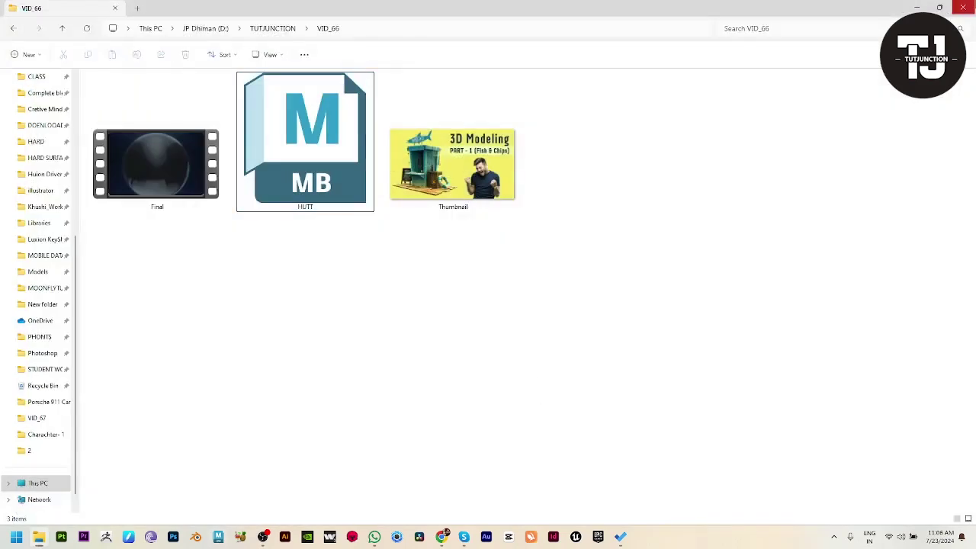
click(13, 28)
scroll(742, 293, down, 10)
scroll(742, 293, up, 3)
double_click(740, 157)
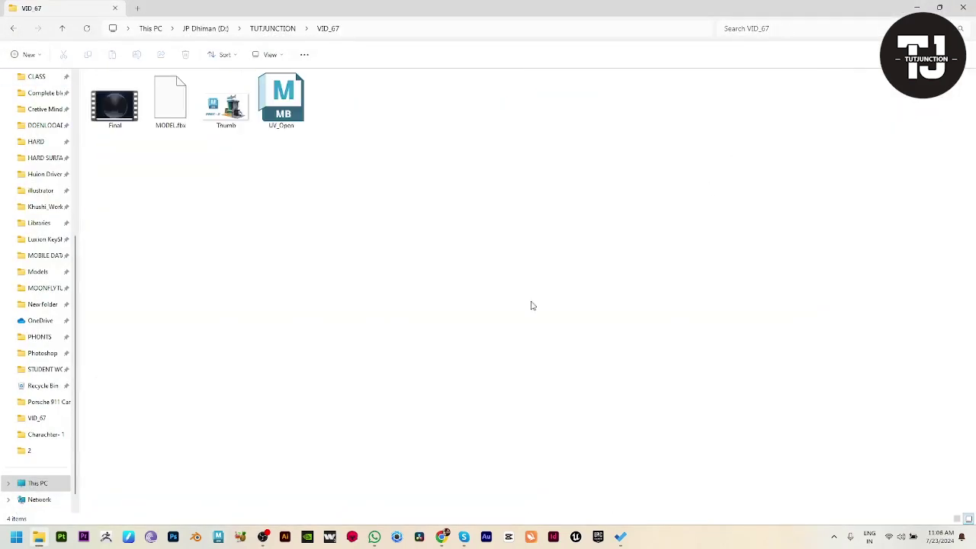
Launch Adobe Substance 3D Painter and start a new project.
click(66, 541)
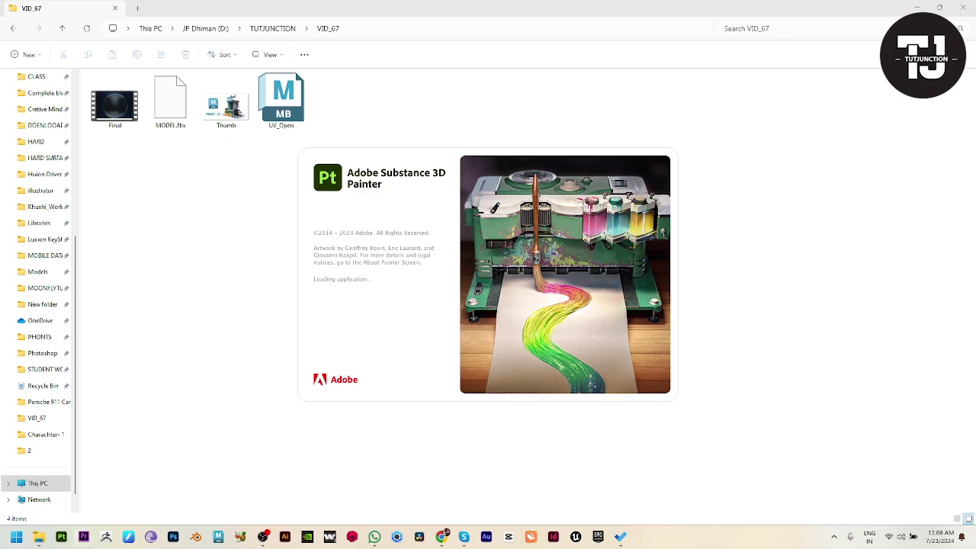
mouse_move(942, 5)
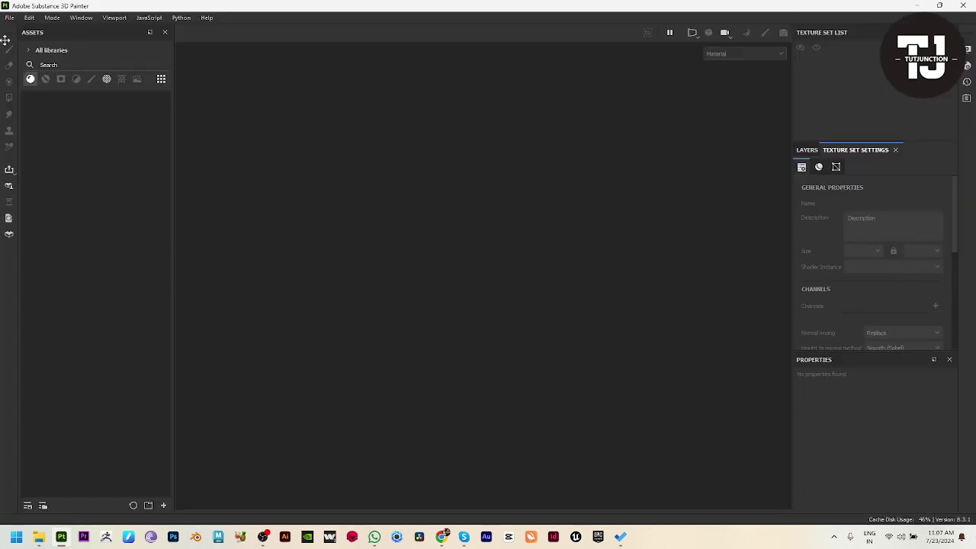
click(9, 17)
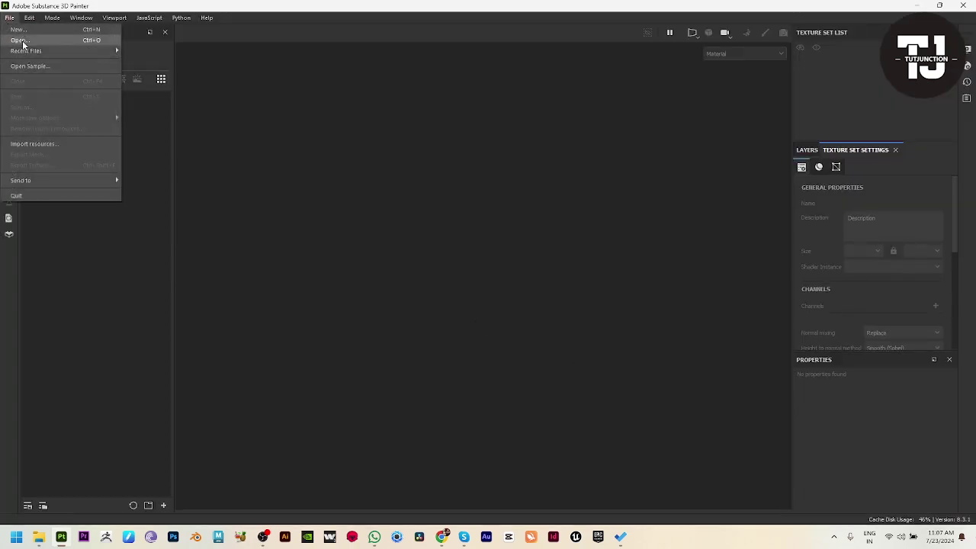
click(21, 30)
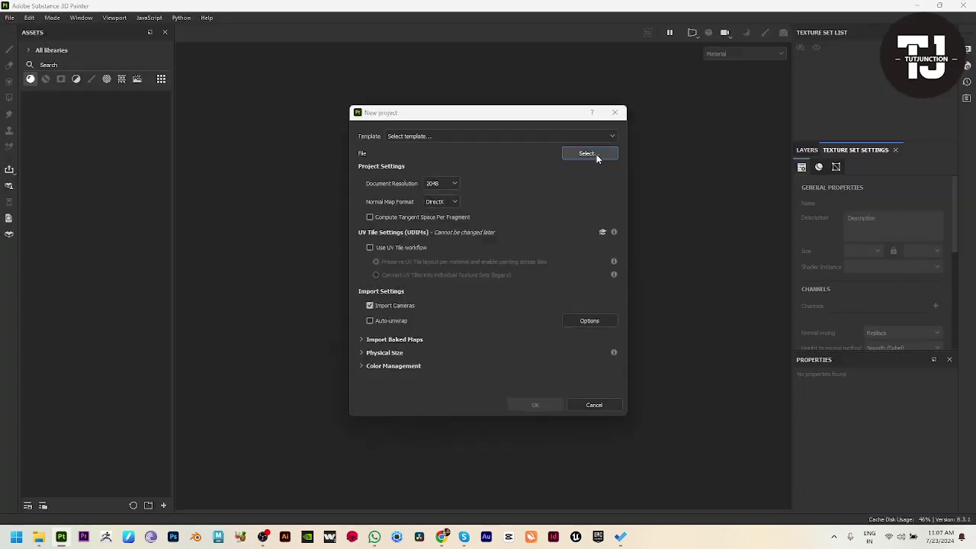
Choose MODEL.fbx from D:\TUTJUNCTION\VID_67 as the project's mesh and create the project.
click(595, 154)
click(381, 239)
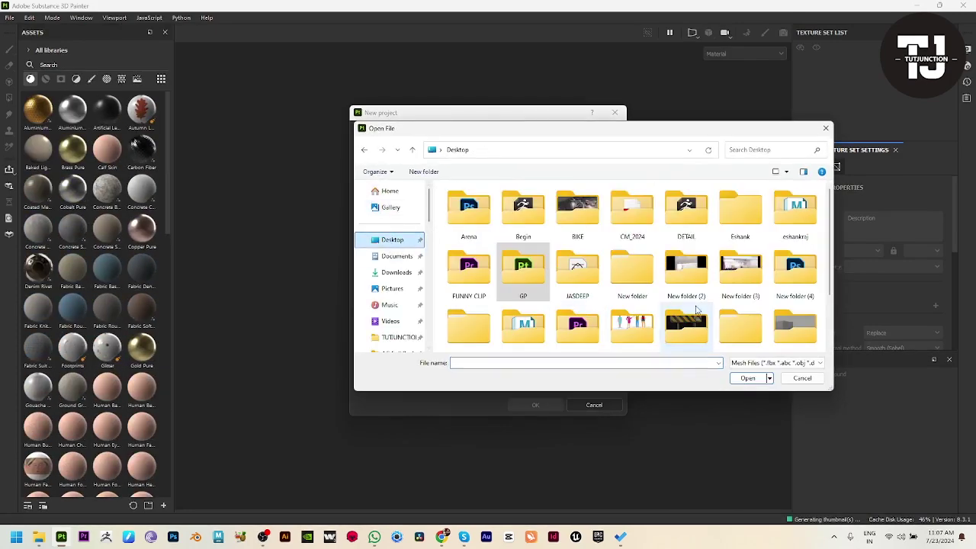
scroll(700, 312, down, 3)
click(396, 337)
scroll(521, 311, down, 10)
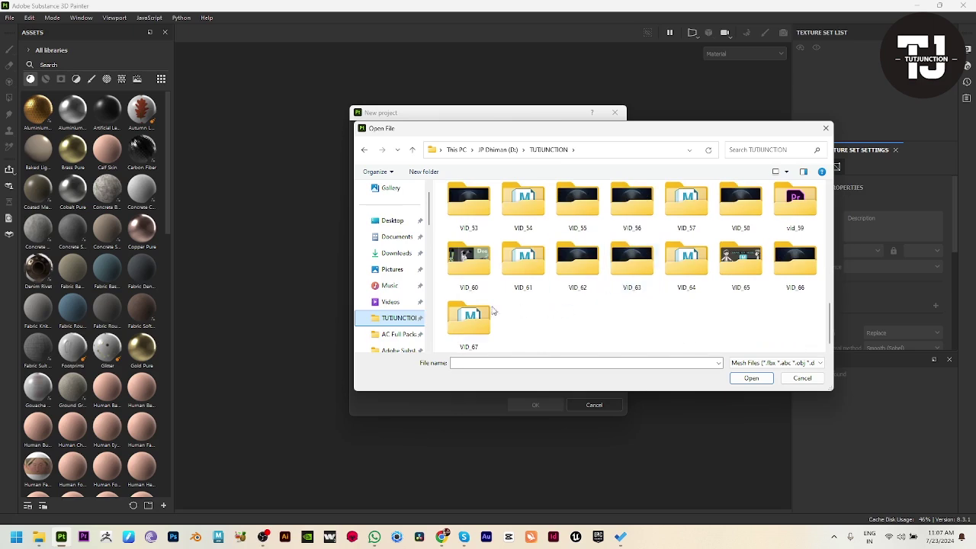
double_click(454, 316)
double_click(490, 207)
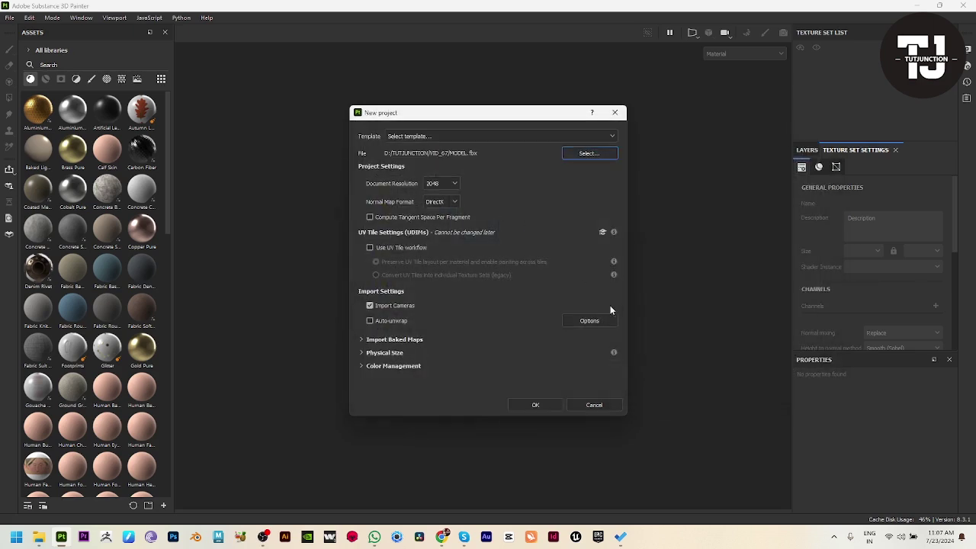
click(537, 405)
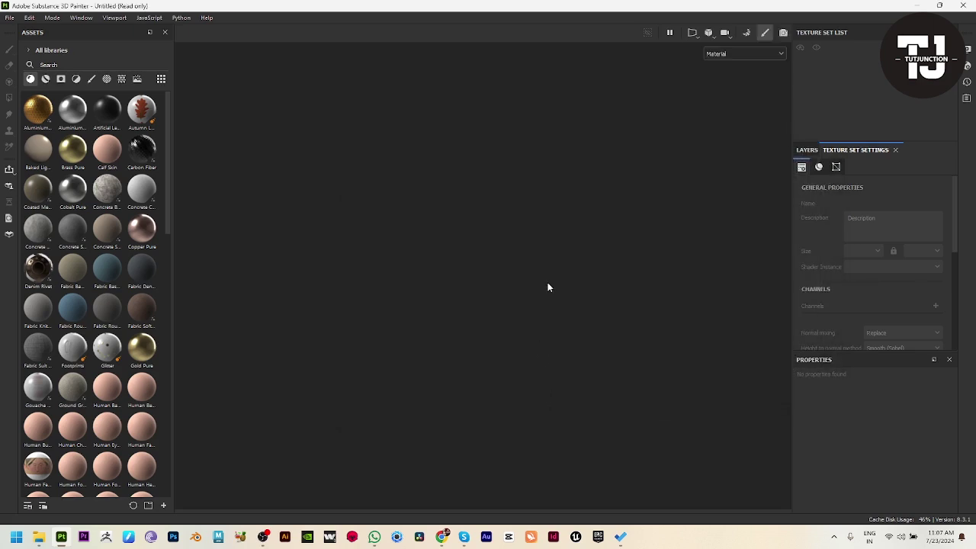
Change the main shader to pbr-metal-rough-anisotropy-angle in the shader settings.
alt+drag(513, 305, 471, 261)
scroll(471, 261, up, 5)
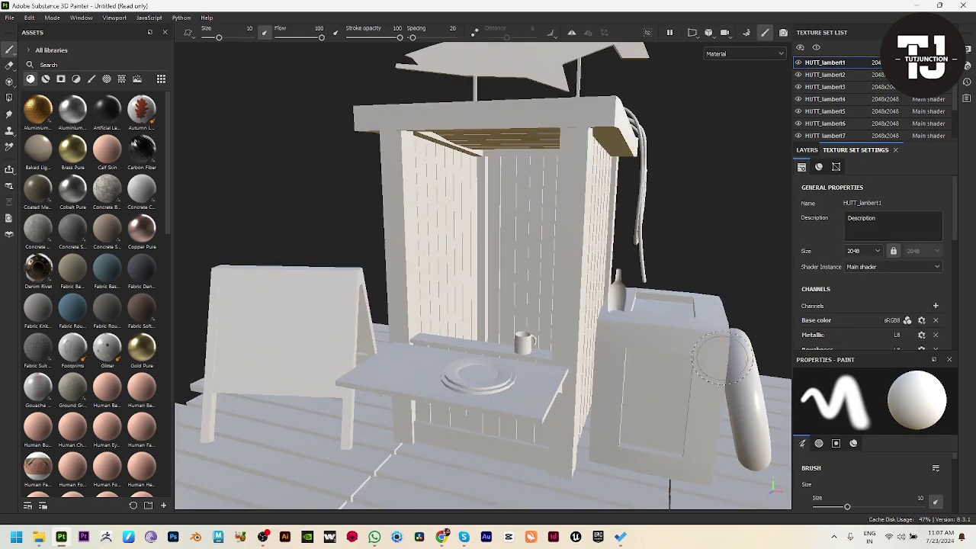
click(968, 60)
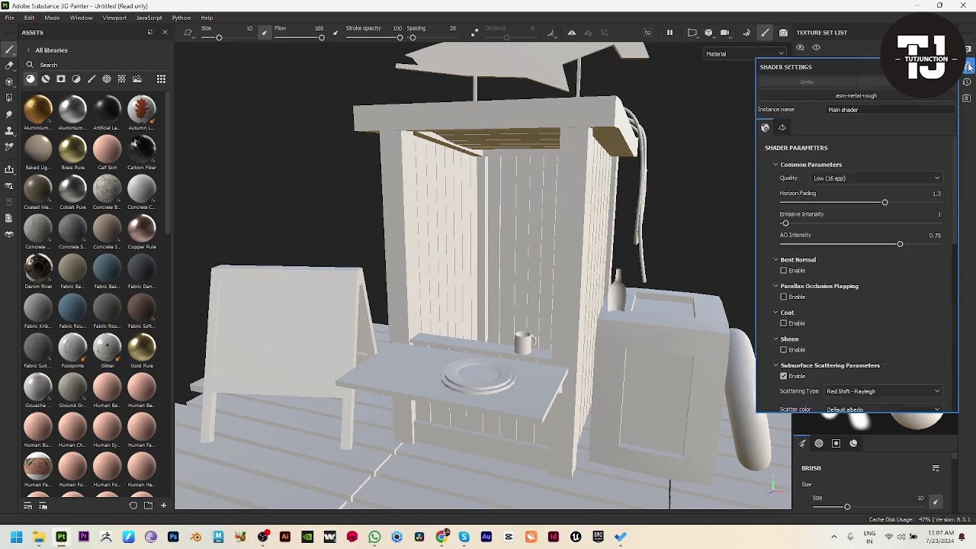
click(895, 100)
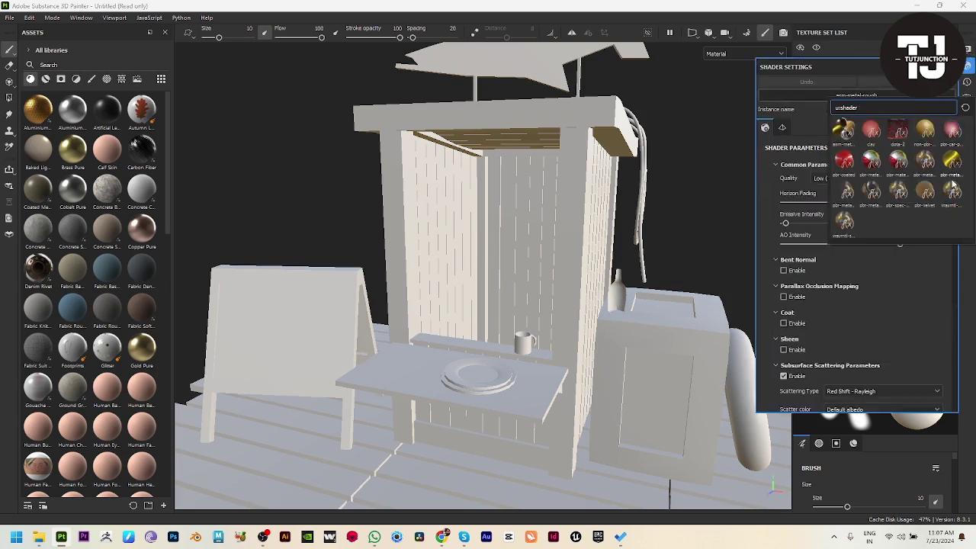
click(952, 169)
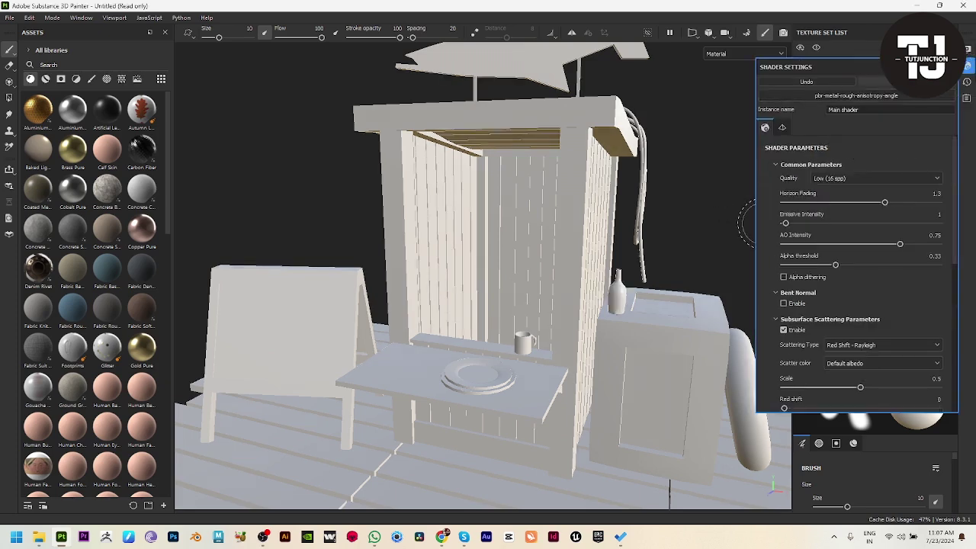
click(966, 69)
Bake the mesh maps of the selected texture sets with a 2048 output size and a new antialiasing setting.
click(809, 150)
click(857, 150)
scroll(871, 260, down, 5)
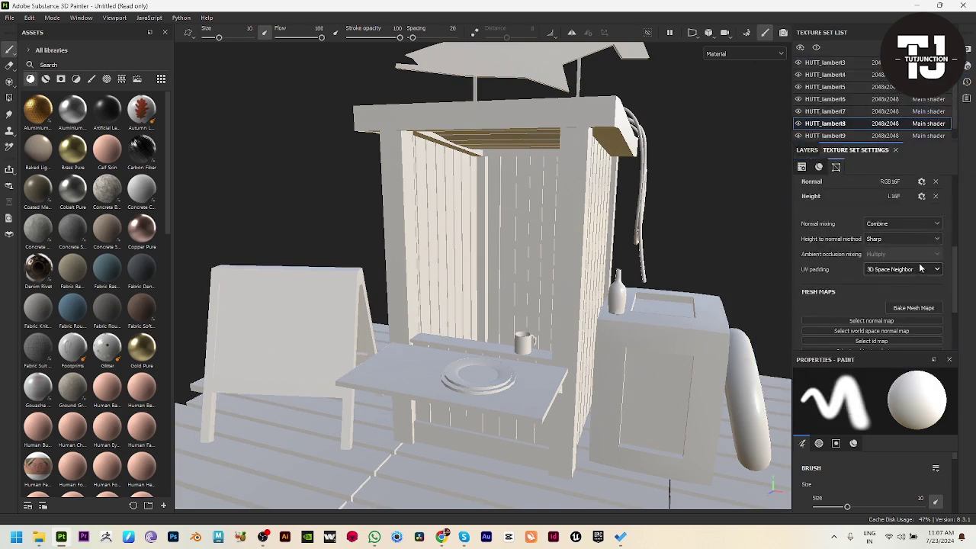
click(919, 307)
click(251, 66)
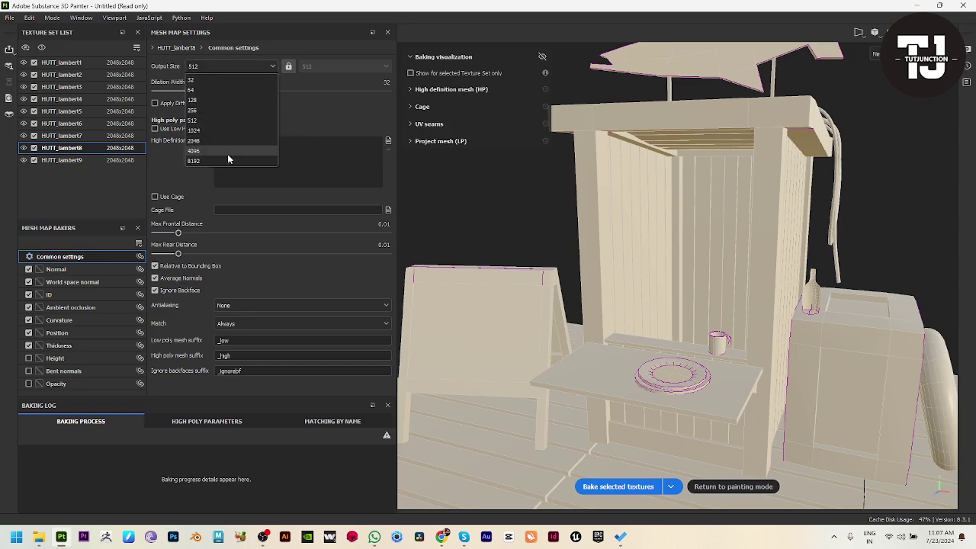
click(221, 141)
click(275, 306)
click(271, 332)
click(633, 487)
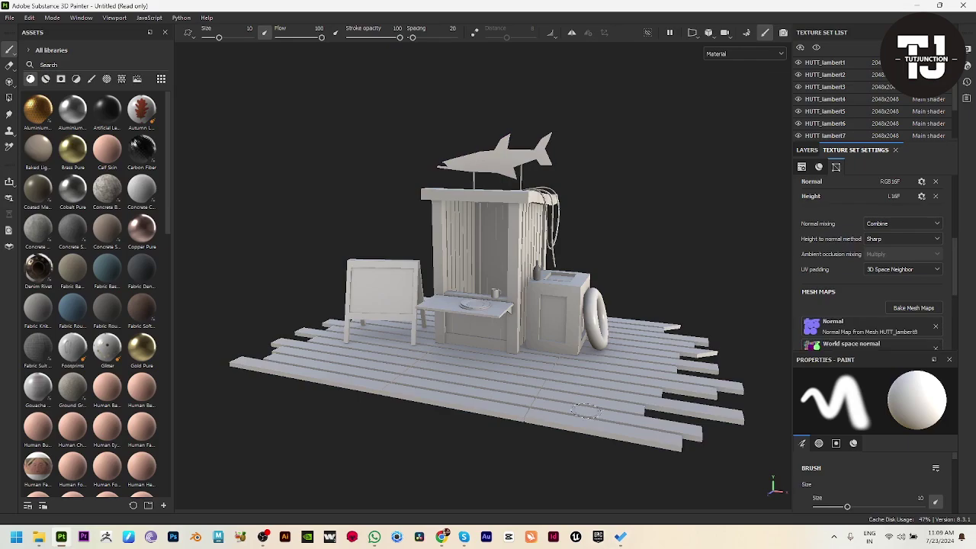
Search the assets for "woo" and apply the Wood Ship Hull Nordic smart material to the floor planks.
mouse_move(668, 235)
alt+mouse_down()
mouse_move(649, 221)
mouse_move(357, 294)
mouse_move(364, 395)
mouse_move(671, 272)
mouse_move(684, 212)
mouse_move(686, 230)
mouse_move(678, 227)
alt+mouse_up()
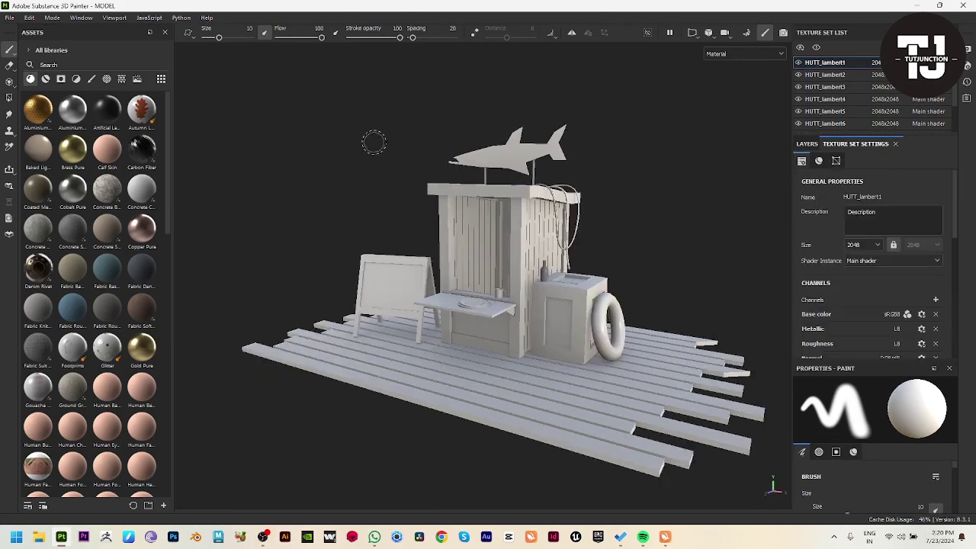
alt+right_drag(375, 140, 501, 168)
alt+drag(502, 168, 508, 192)
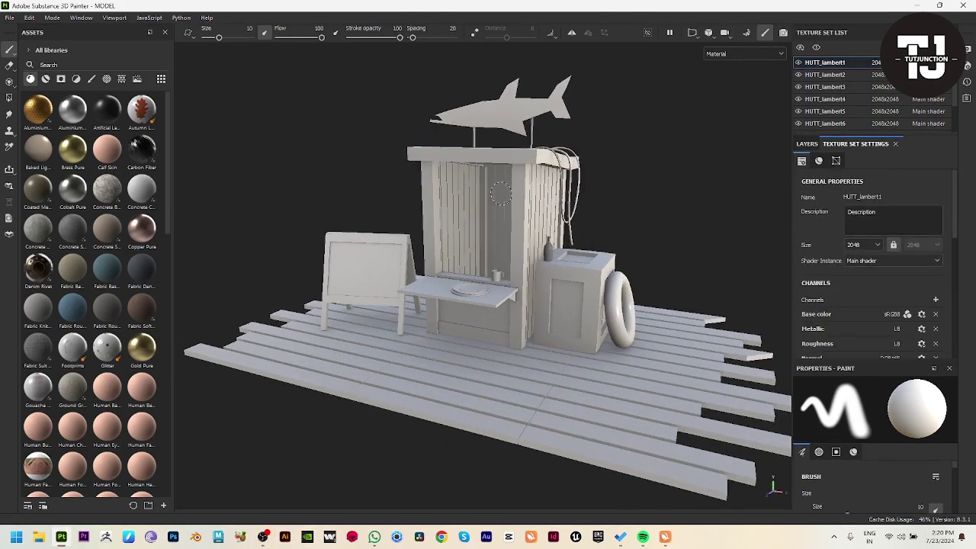
text(woo)
click(46, 79)
drag(141, 150, 431, 394)
Expand the planks' Wood Ship Hull Nordic folder and set the Pattern layer's base color to D4664C.
click(807, 144)
click(811, 183)
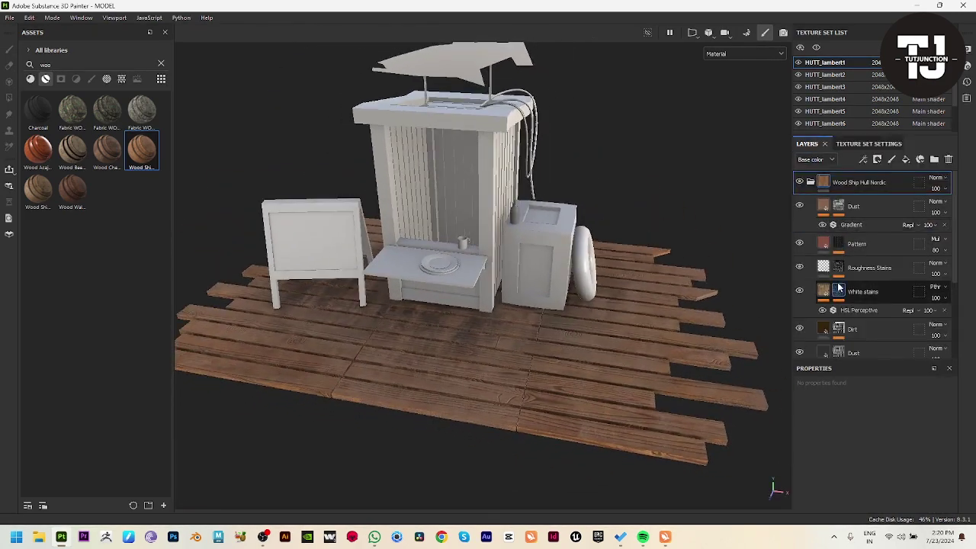
click(828, 295)
scroll(861, 474, down, 5)
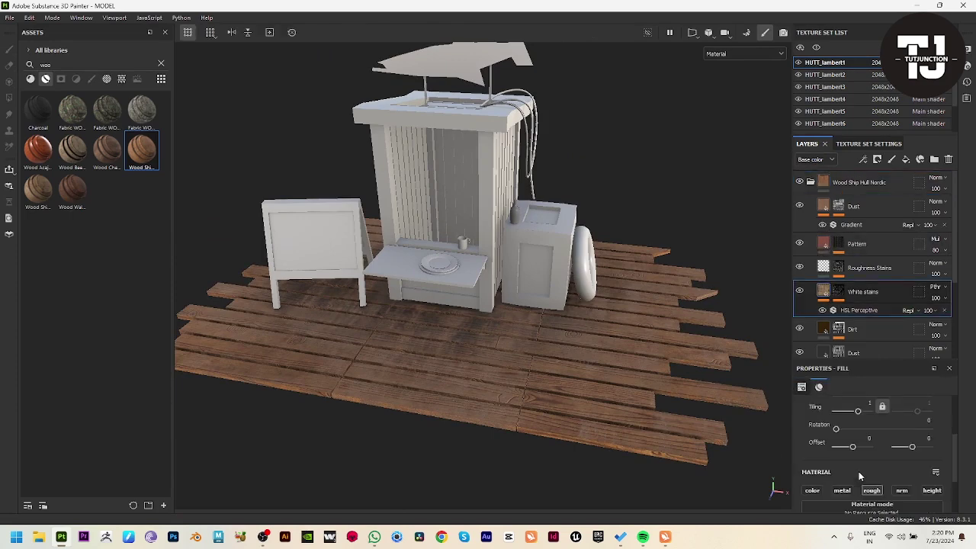
click(825, 244)
click(898, 491)
drag(834, 398, 835, 375)
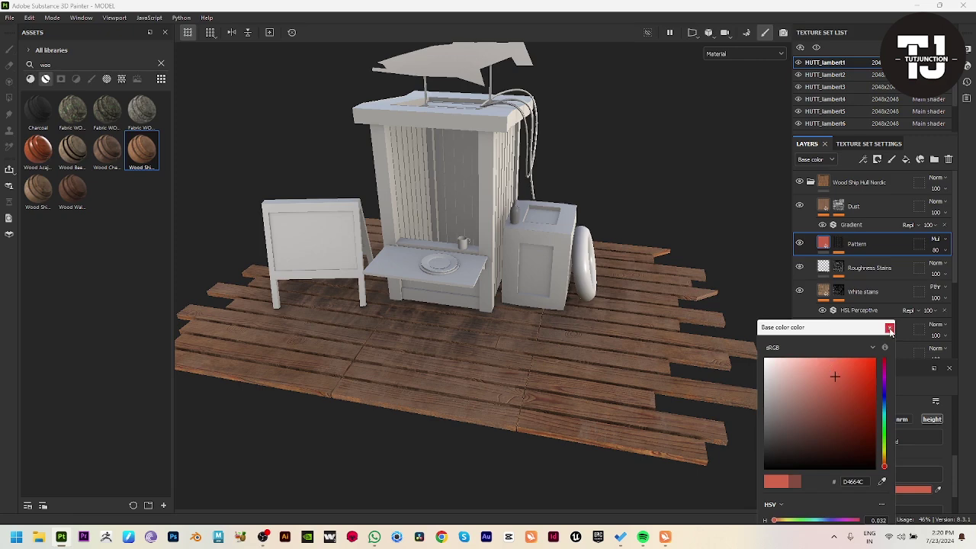
click(889, 328)
Change the color of the planks' Wood Rough layer to a more saturated orange.
scroll(854, 259, down, 3)
click(823, 317)
scroll(877, 457, down, 3)
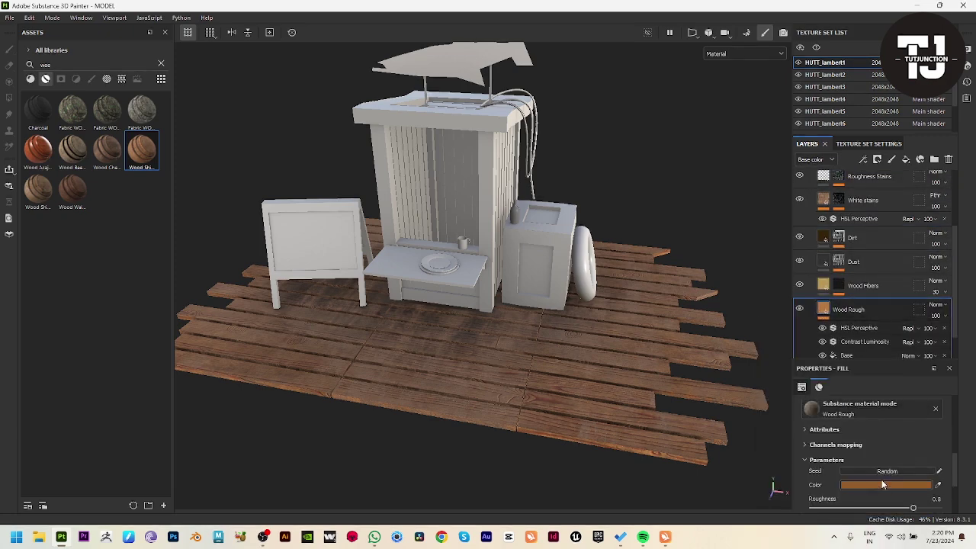
click(882, 479)
drag(847, 376, 868, 384)
click(889, 327)
Apply the Wood Walnut smart material to the crate beside the hut and add Wood Ship Hull Nordic above it.
alt+drag(534, 328, 482, 328)
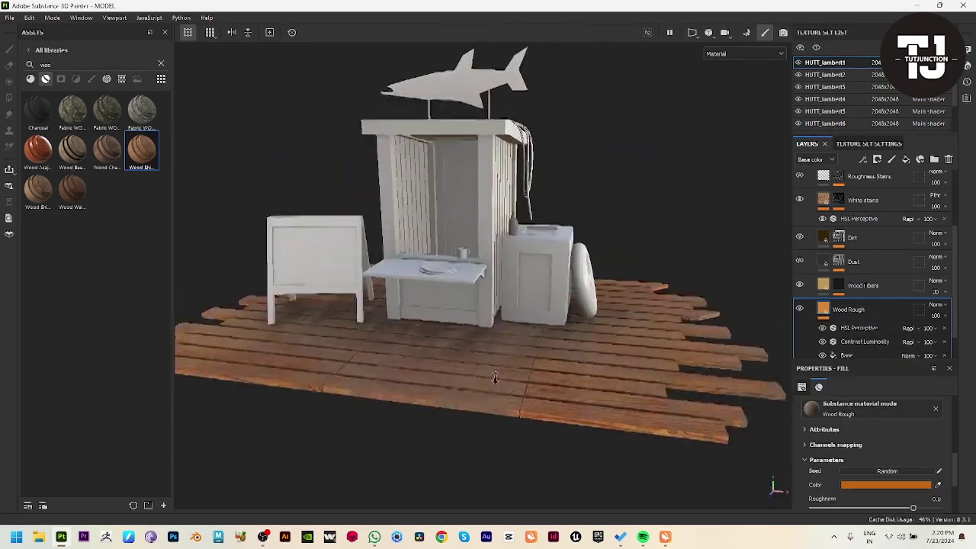
alt+right_drag(482, 329, 567, 367)
alt+middle_drag(567, 367, 632, 395)
alt+drag(632, 395, 584, 427)
alt+middle_drag(583, 427, 579, 492)
drag(73, 191, 683, 364)
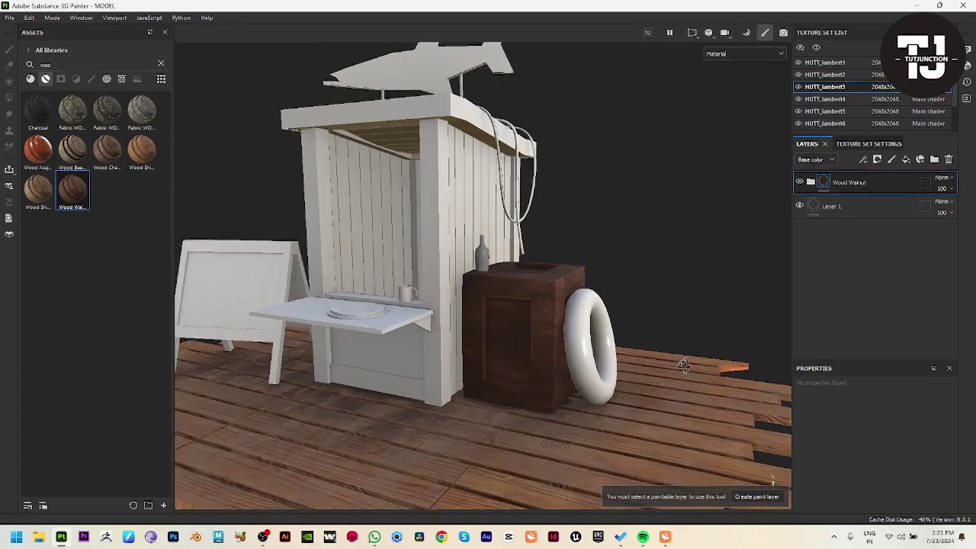
drag(142, 149, 532, 362)
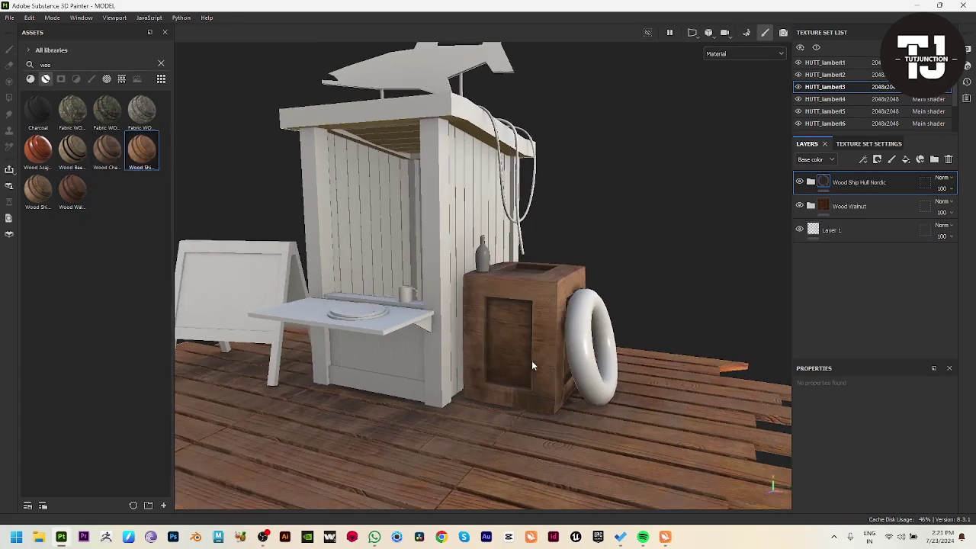
Clear the asset search and add the Cavity Rust smart mask to the crate's Wood Ship Hull Nordic folder, undoing and reapplying it once.
key(BackSpace)
key(BackSpace)
key(BackSpace)
click(75, 79)
click(61, 80)
mouse_move(39, 112)
mouse_down()
mouse_move(799, 203)
mouse_move(800, 187)
mouse_up()
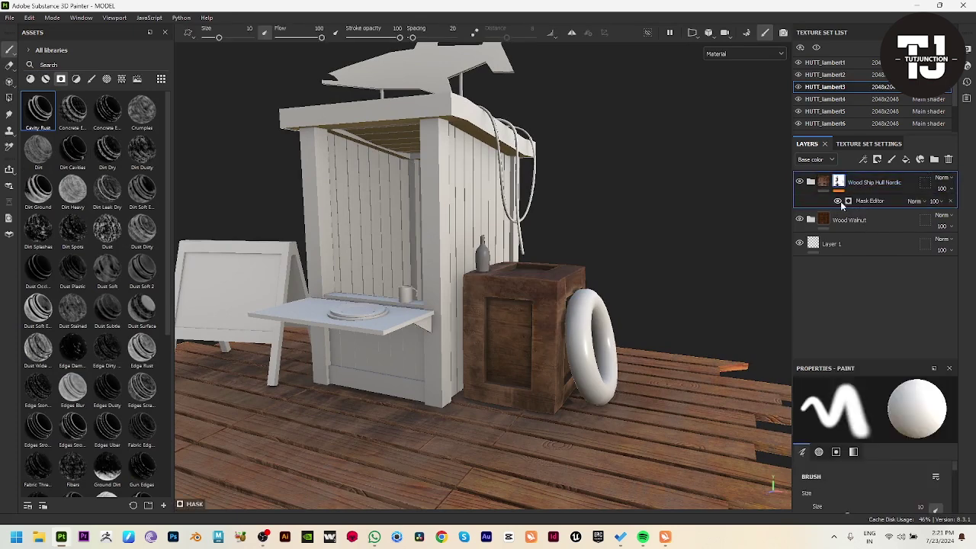
key(ctrl+z)
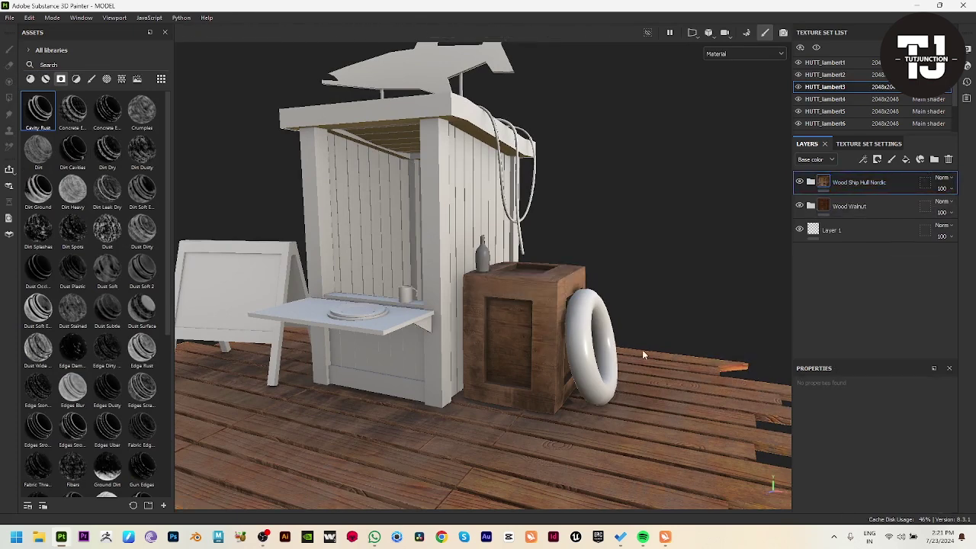
drag(833, 191, 834, 186)
mouse_move(690, 267)
alt+mouse_down()
mouse_move(627, 289)
mouse_move(695, 309)
mouse_move(404, 336)
mouse_move(653, 283)
mouse_move(547, 356)
mouse_move(396, 385)
mouse_move(678, 347)
alt+mouse_up()
alt+right_drag(678, 348, 708, 392)
alt+middle_drag(708, 392, 610, 358)
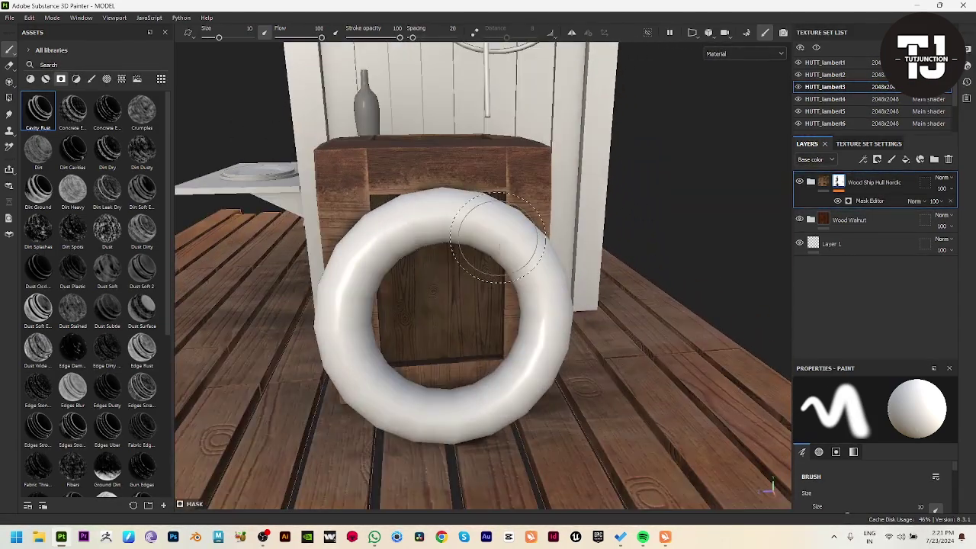
Replace the life ring's default paint layer with a fill layer and set its base color to light gray.
ctrl+alt+right_click(497, 235)
key(Delete)
click(906, 160)
click(890, 459)
drag(776, 370, 757, 391)
click(890, 328)
alt+drag(537, 335, 512, 321)
alt+middle_drag(669, 261, 726, 281)
Find the solid square alpha in the alpha library and choose it as the brush shape.
click(77, 79)
click(92, 80)
click(107, 79)
scroll(97, 312, down, 10)
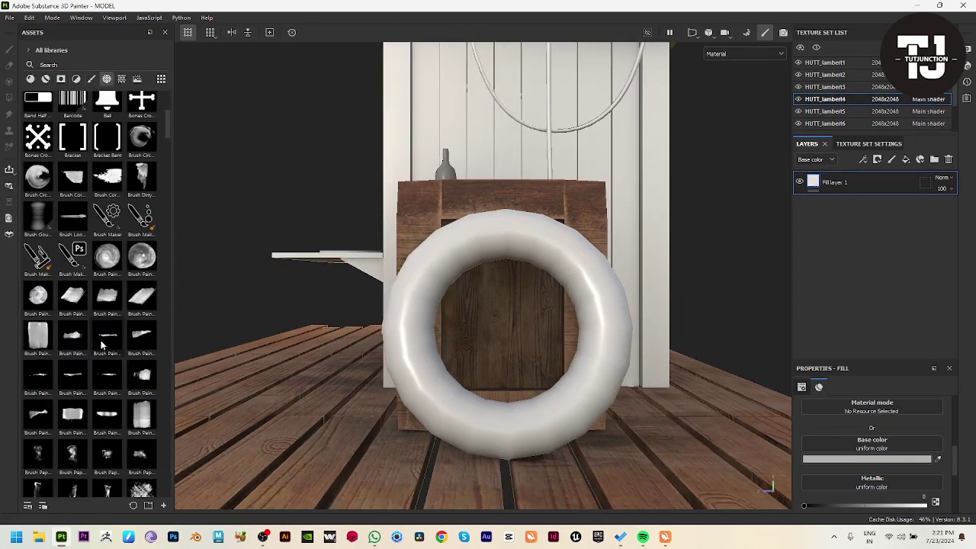
scroll(99, 324, down, 15)
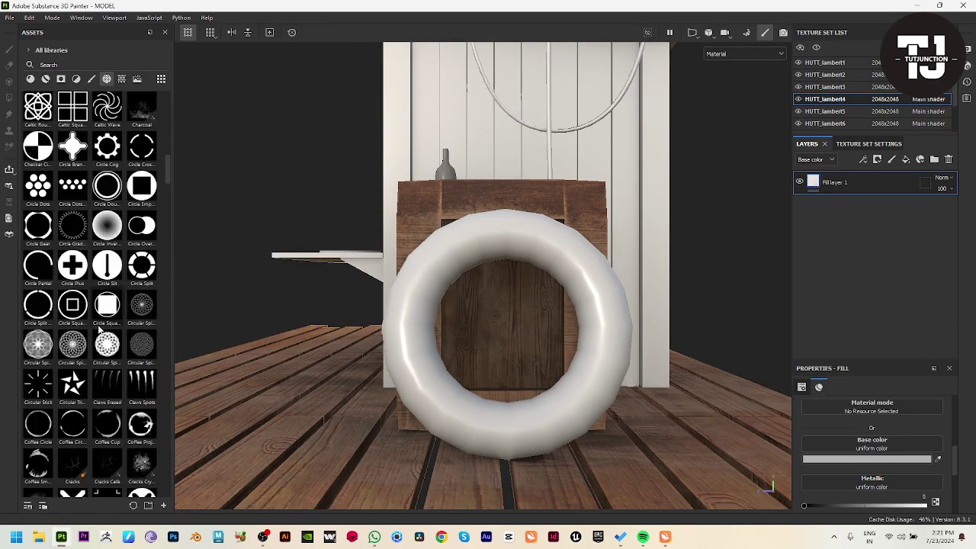
scroll(99, 314, down, 20)
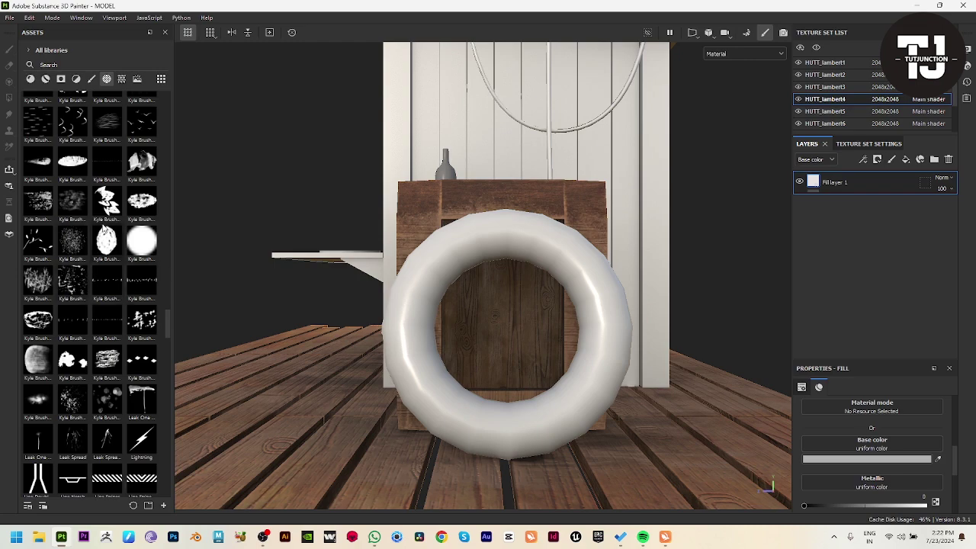
scroll(90, 241, down, 20)
scroll(113, 299, down, 6)
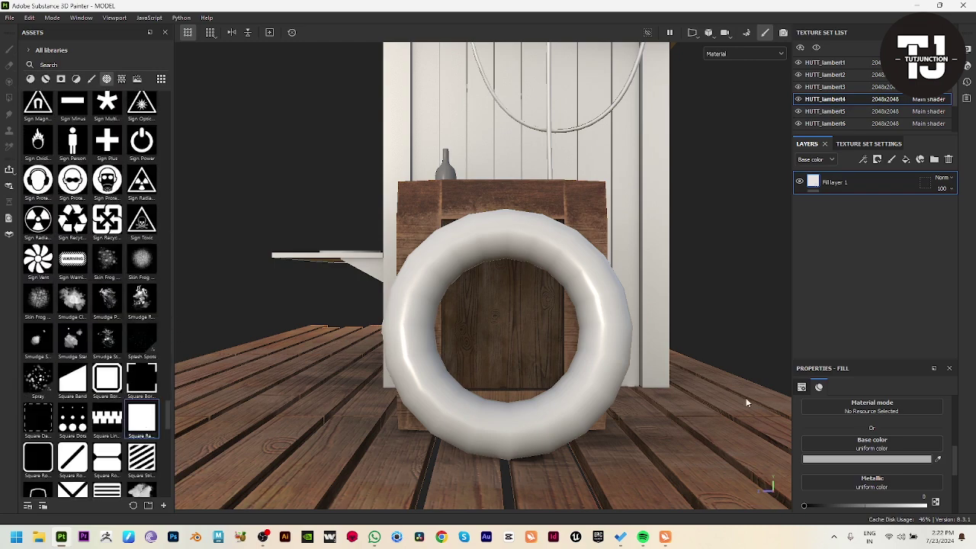
Add a second fill layer to the life ring and set its base color to bright blue 0093FF.
click(906, 160)
click(877, 458)
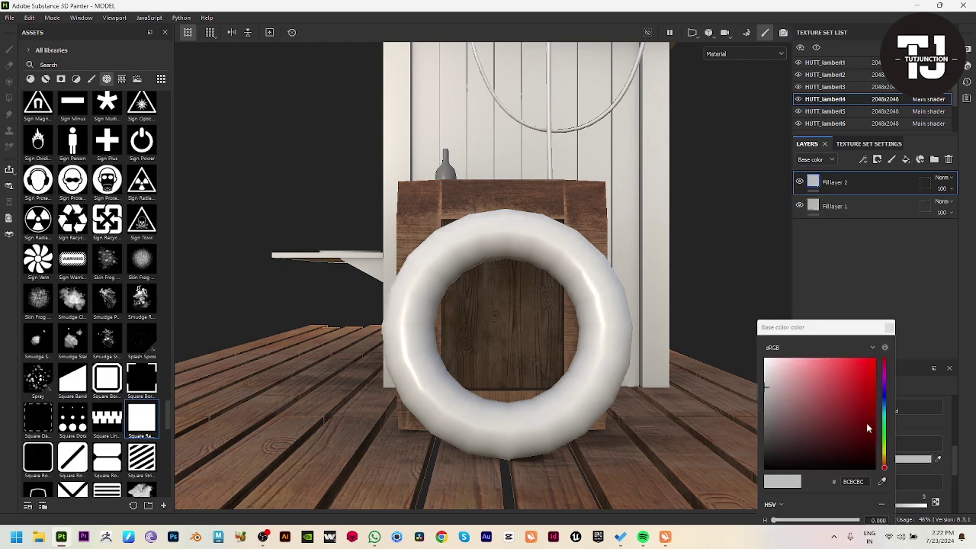
drag(885, 416, 886, 405)
click(862, 363)
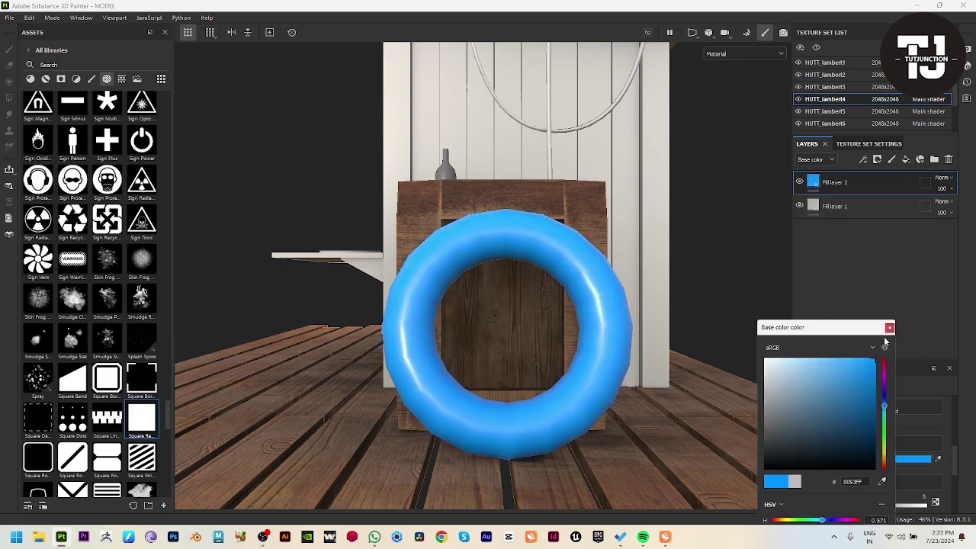
click(889, 328)
Give the life ring's blue fill layer a black mask and add a paint effect to that mask.
right_click(837, 183)
click(862, 20)
right_click(858, 187)
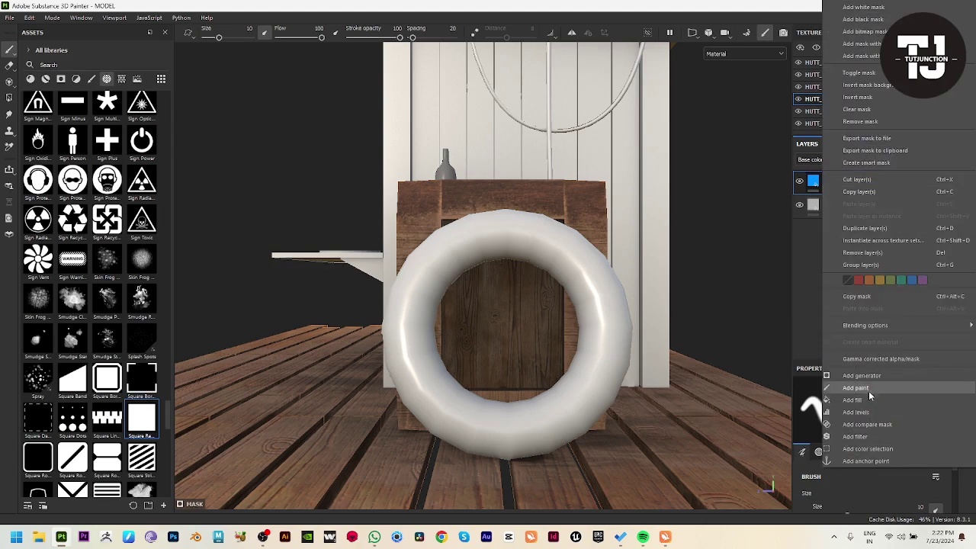
click(863, 388)
click(502, 232)
key(ctrl+z)
ctrl+right_drag(513, 231, 514, 214)
click(507, 232)
key(ctrl+z)
click(505, 237)
alt+drag(630, 335, 609, 378)
key(ctrl+z)
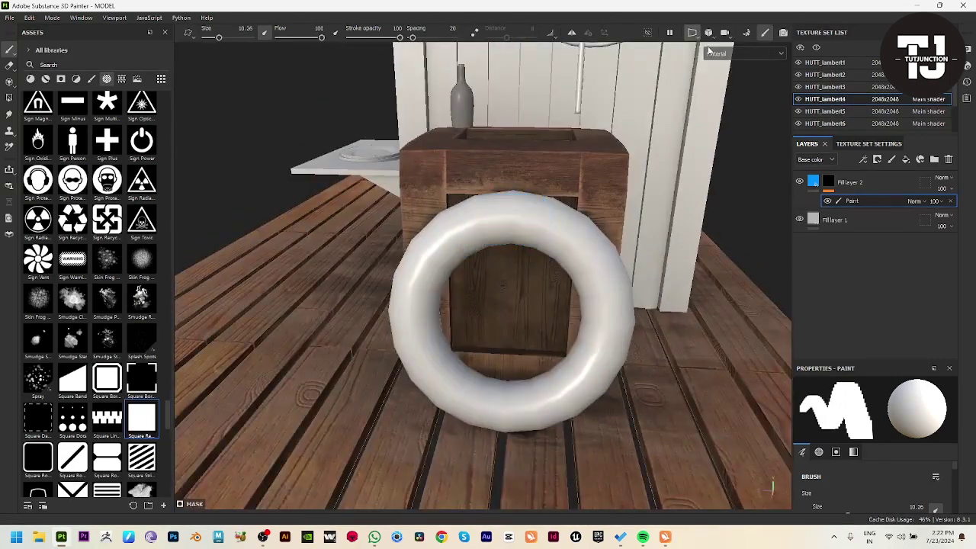
Show the 3D and 2D views together, paint the first blue band across the ring's UV shell and return to 3D only.
key(F1)
click(621, 326)
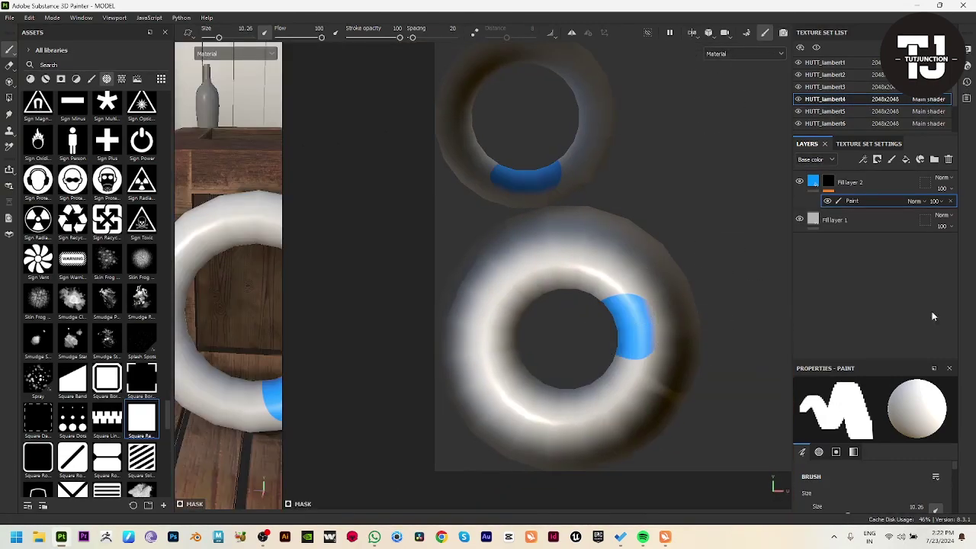
drag(624, 326, 751, 316)
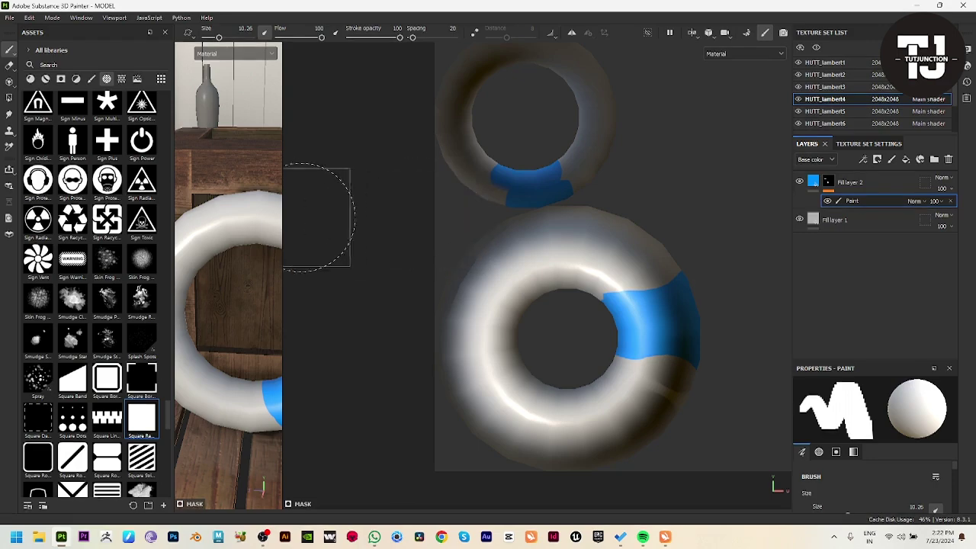
click(693, 32)
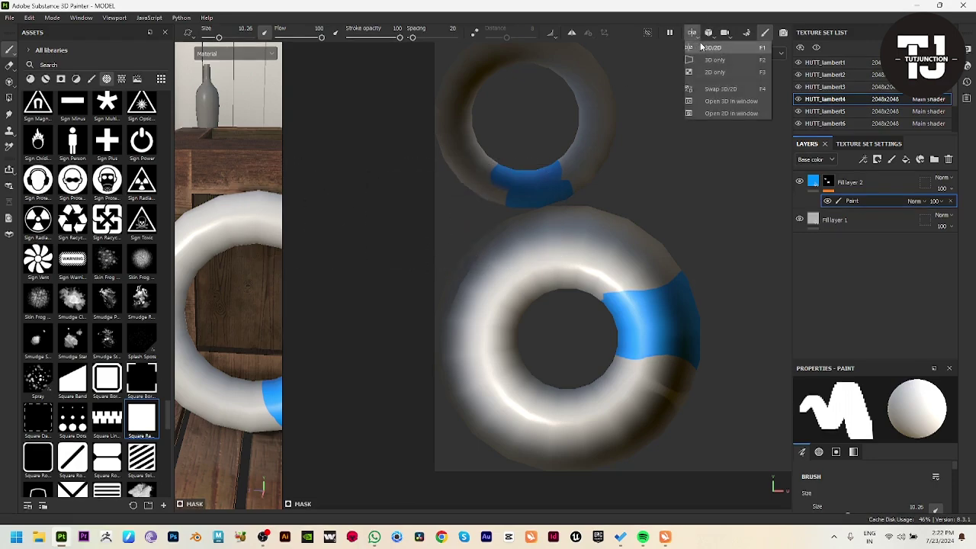
click(714, 59)
alt+drag(496, 328, 516, 358)
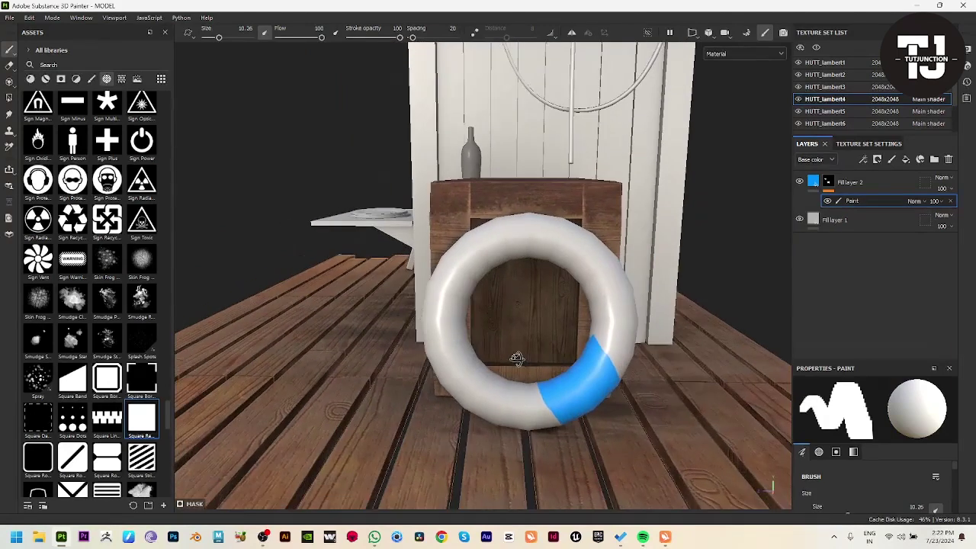
Paint the three remaining evenly spaced blue bands on the ring's UV shells in the 2D view and return to 3D only.
click(693, 33)
click(715, 47)
drag(515, 332, 402, 333)
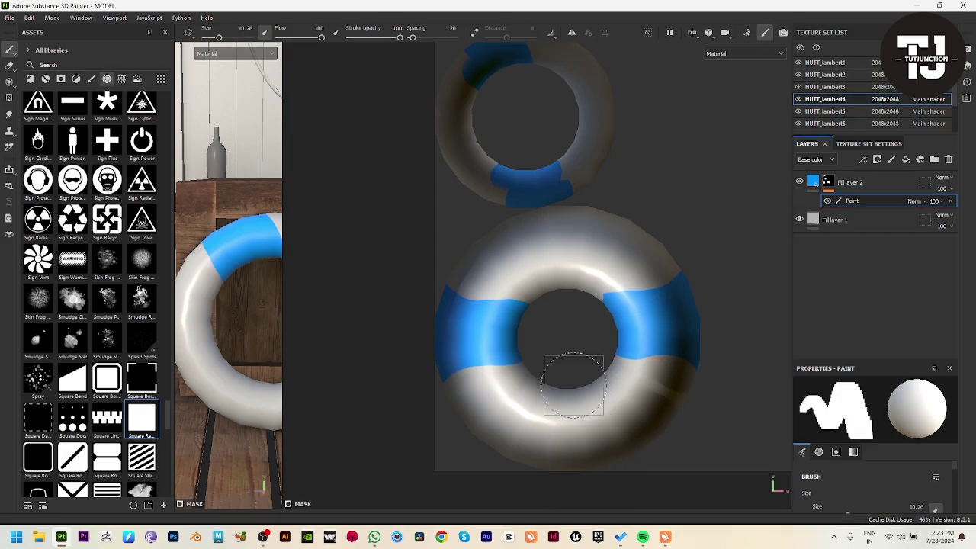
drag(572, 377, 566, 457)
drag(564, 258, 556, 271)
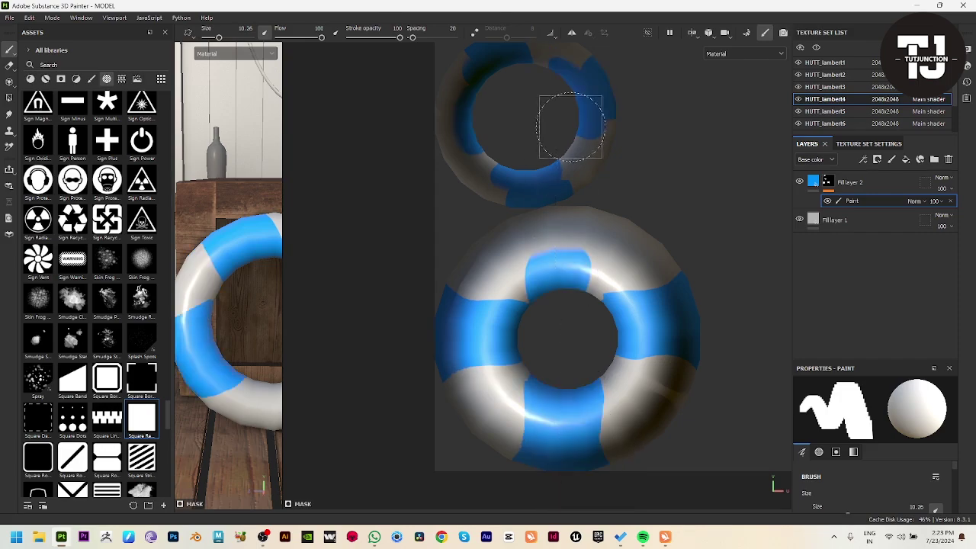
click(691, 32)
click(712, 58)
scroll(511, 357, down, 5)
alt+drag(511, 357, 642, 368)
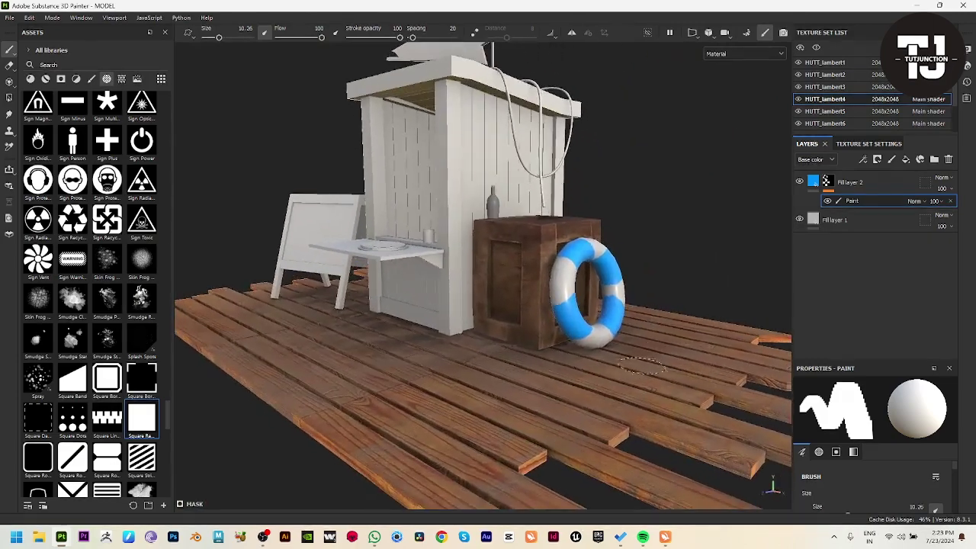
Tint the base color of the life ring's bottom fill layer to a warm off-white beige.
click(822, 228)
click(896, 458)
click(885, 455)
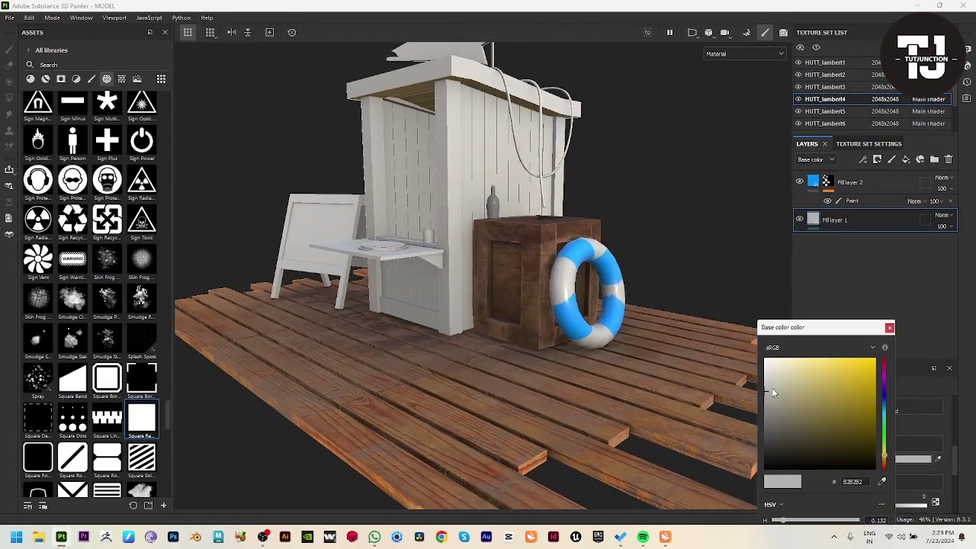
mouse_move(743, 227)
alt+mouse_down()
mouse_move(714, 231)
mouse_move(660, 263)
alt+mouse_up()
alt+right_drag(659, 263, 727, 318)
alt+middle_drag(727, 319, 560, 316)
Select the blue layer's paint effect and choose the Basic Hard brush at size 1.91 for touching up the bands.
click(867, 203)
mouse_move(728, 362)
alt+mouse_down()
mouse_move(710, 382)
mouse_move(686, 366)
alt+mouse_up()
click(91, 78)
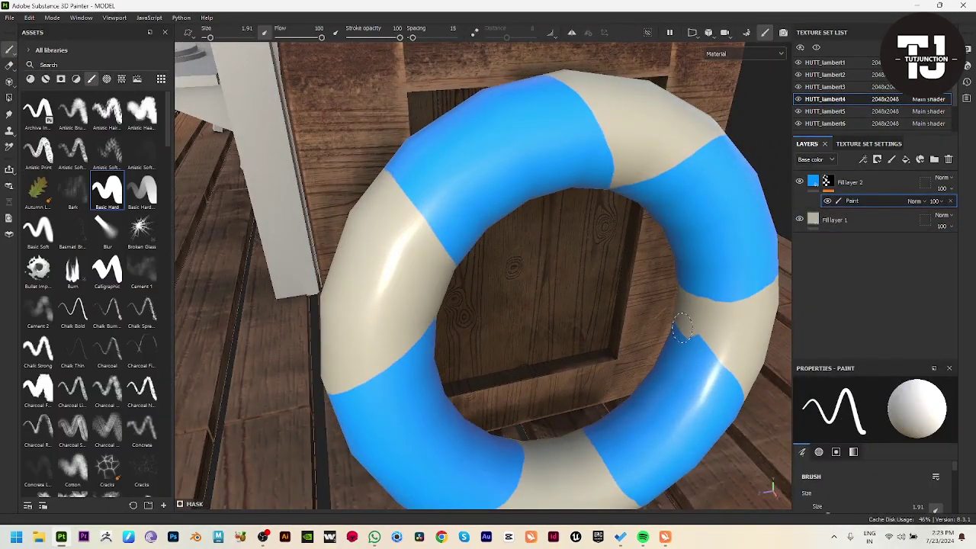
Search the smart materials for glass and apply Glass Film Dirty Mirror to the bottle, mug and plates.
alt+drag(687, 354, 636, 342)
alt+right_drag(636, 342, 458, 328)
alt+drag(457, 328, 450, 361)
alt+right_drag(451, 361, 504, 381)
click(45, 78)
click(53, 65)
text(glass)
drag(72, 111, 525, 351)
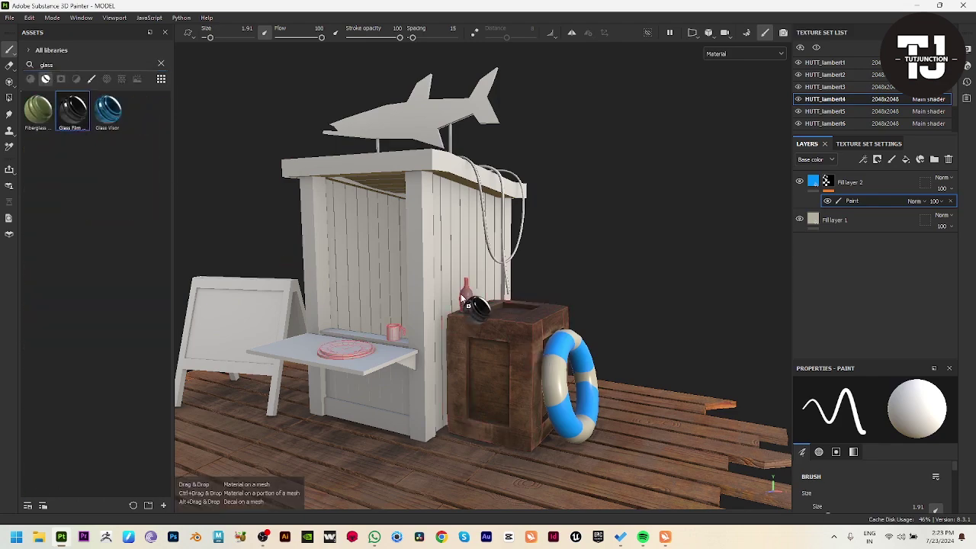
drag(461, 296, 464, 298)
alt+right_drag(501, 414, 521, 321)
alt+middle_drag(521, 320, 562, 402)
alt+drag(562, 401, 584, 398)
right_click(847, 180)
click(851, 191)
Add the Fiberglass Worn smart material above Glass Film Dirty Mirror with a black mask and a paint effect.
alt+drag(361, 363, 391, 333)
alt+right_drag(391, 332, 398, 338)
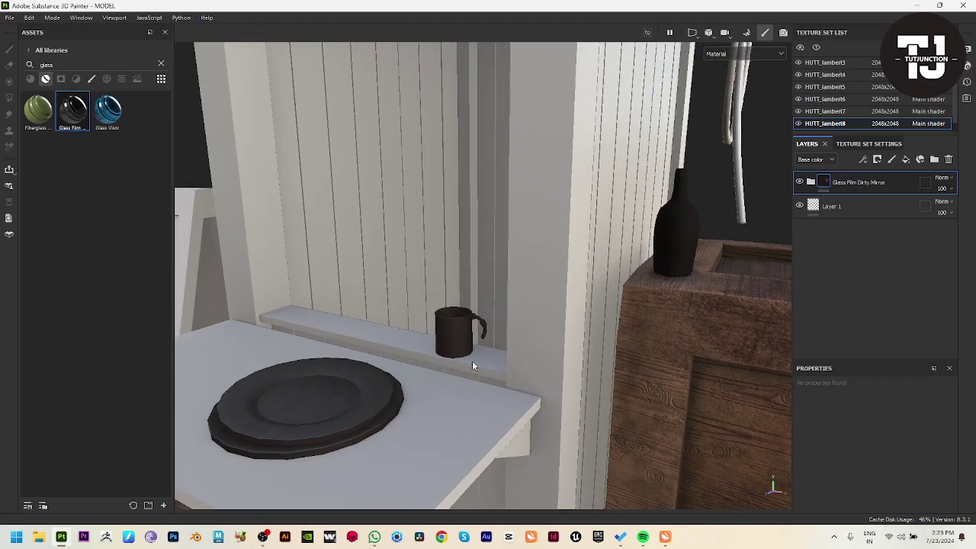
drag(39, 110, 334, 418)
right_click(865, 181)
click(862, 19)
right_click(839, 181)
click(865, 326)
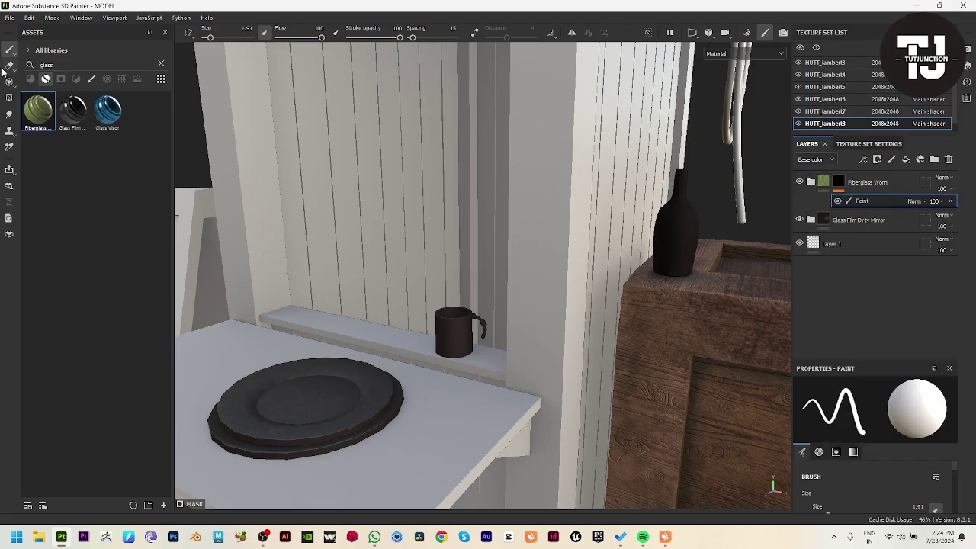
Reveal Fiberglass Worn on the two stacked plates using Polygon Fill, and return to the Paint tool.
click(9, 98)
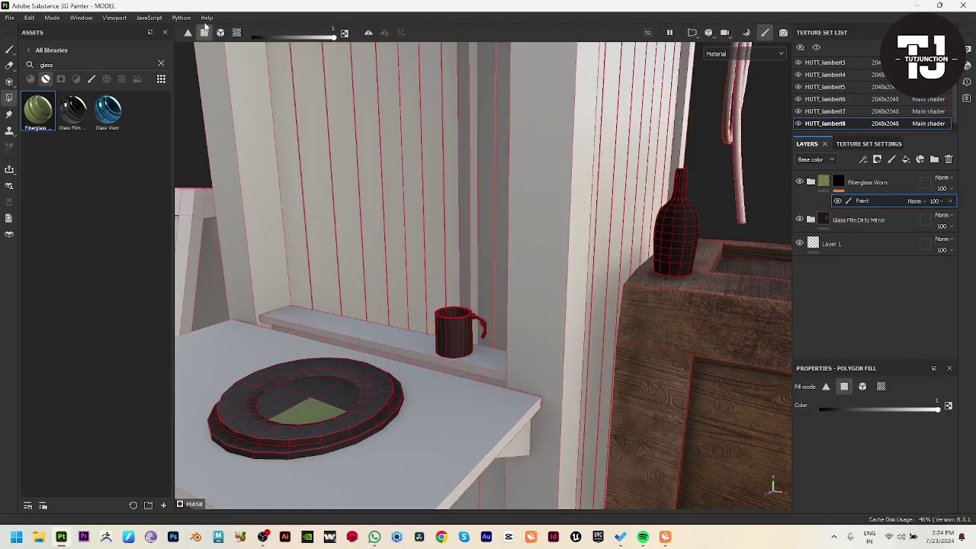
click(277, 448)
mouse_move(517, 357)
alt+right_down()
mouse_move(512, 414)
mouse_move(497, 373)
mouse_move(500, 385)
alt+right_up()
click(9, 49)
alt+right_drag(366, 328, 358, 191)
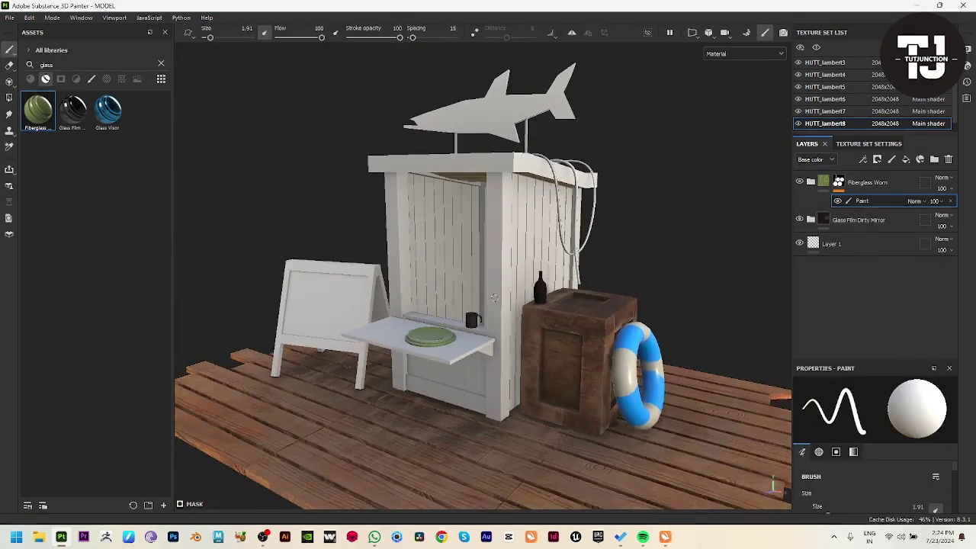
alt+middle_drag(358, 191, 361, 238)
Select the hut's texture set, clear the asset search and apply the Bone Stylized smart material to the hut.
ctrl+alt+right_click(514, 279)
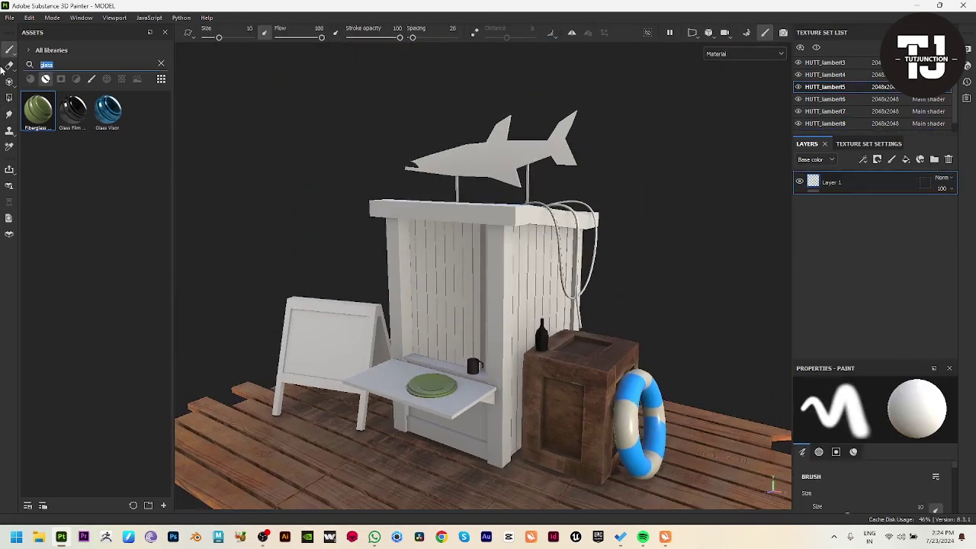
key(BackSpace)
drag(107, 117, 488, 248)
Change the base color of Bone Stylized's Base layer on the hut to a deep teal.
click(835, 231)
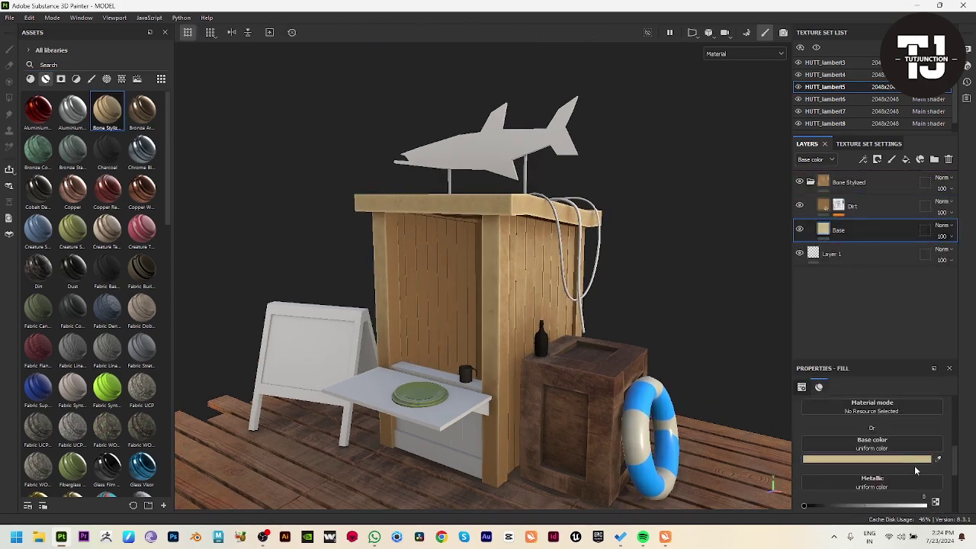
click(916, 461)
drag(830, 390, 850, 447)
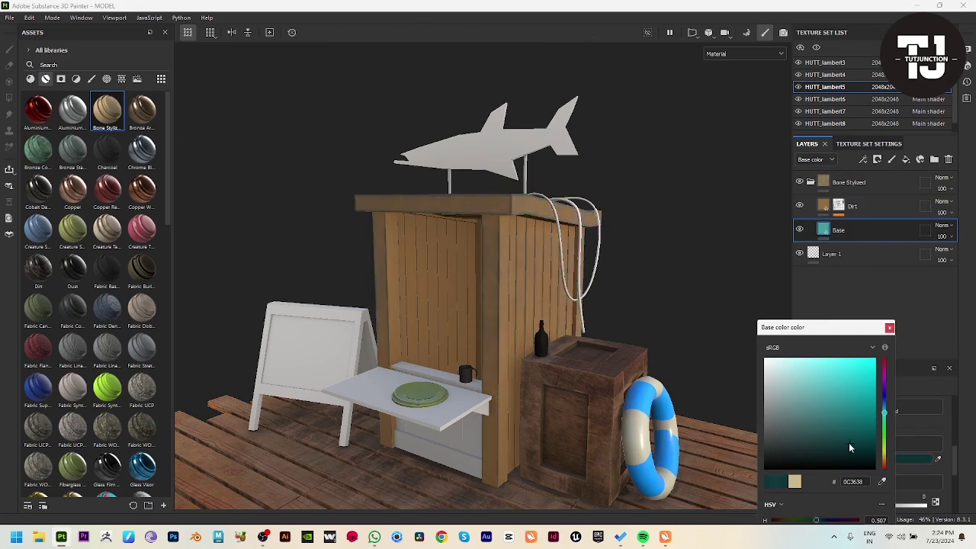
click(889, 327)
Set the base color of the hut's Dirt layer to pale teal 81ACB3 and reselect the Base layer.
click(852, 206)
click(916, 459)
click(886, 413)
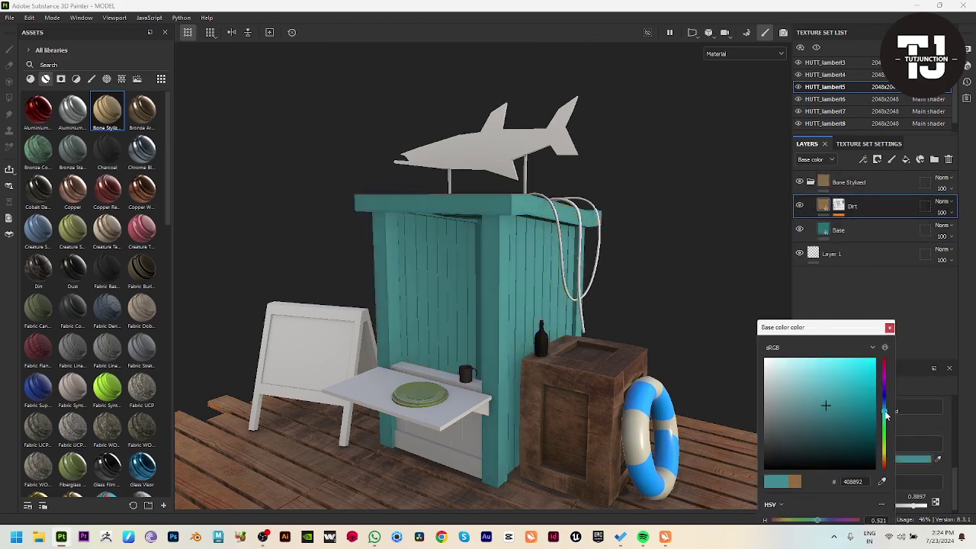
drag(811, 427, 795, 391)
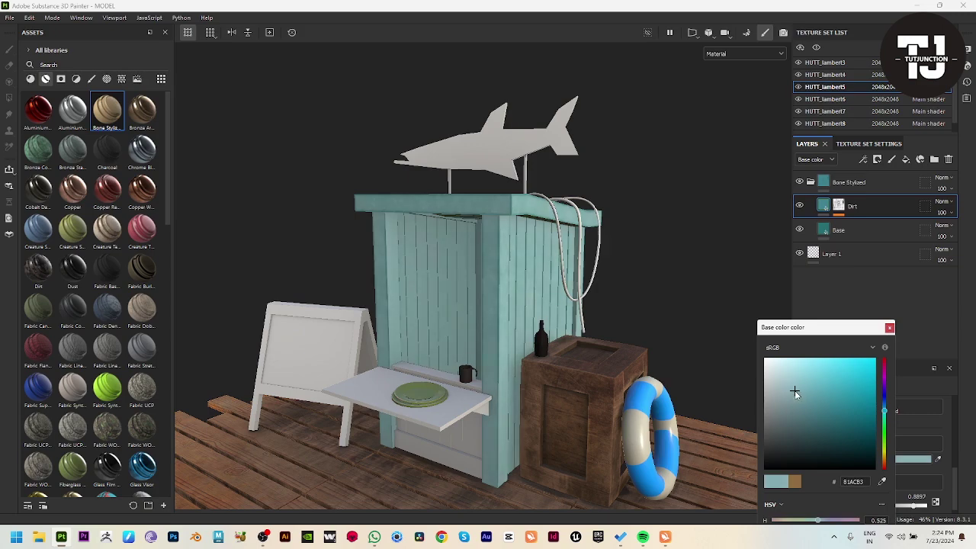
click(823, 231)
alt+drag(568, 342, 602, 345)
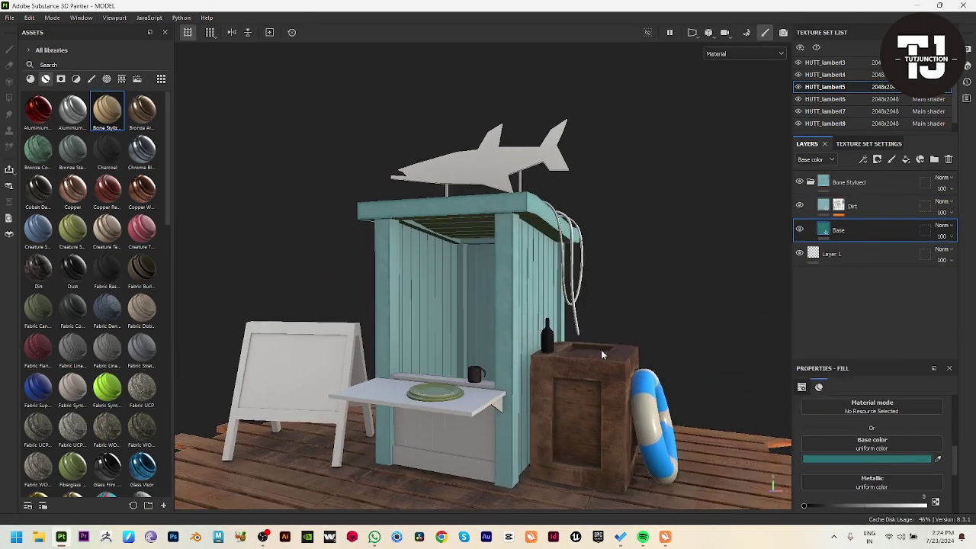
Search the smart materials for "woo" and add Wood Ship Hull Nordic above Bone Stylized on the hut.
text(woo)
mouse_move(128, 159)
drag(128, 159, 858, 221)
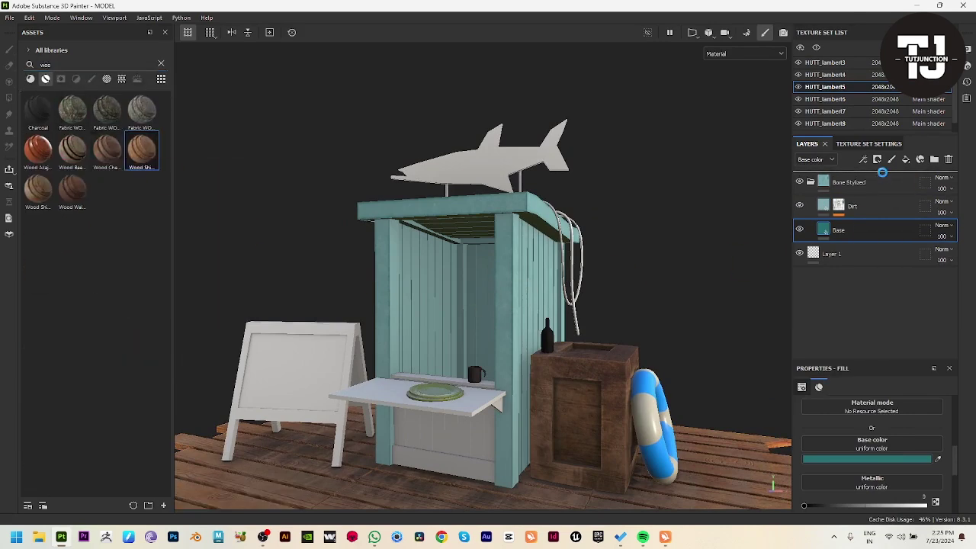
drag(882, 172, 881, 177)
Clear the asset search and apply the Cavity Rust smart mask to the hut's Wood Ship Hull Nordic folder.
key(BackSpace)
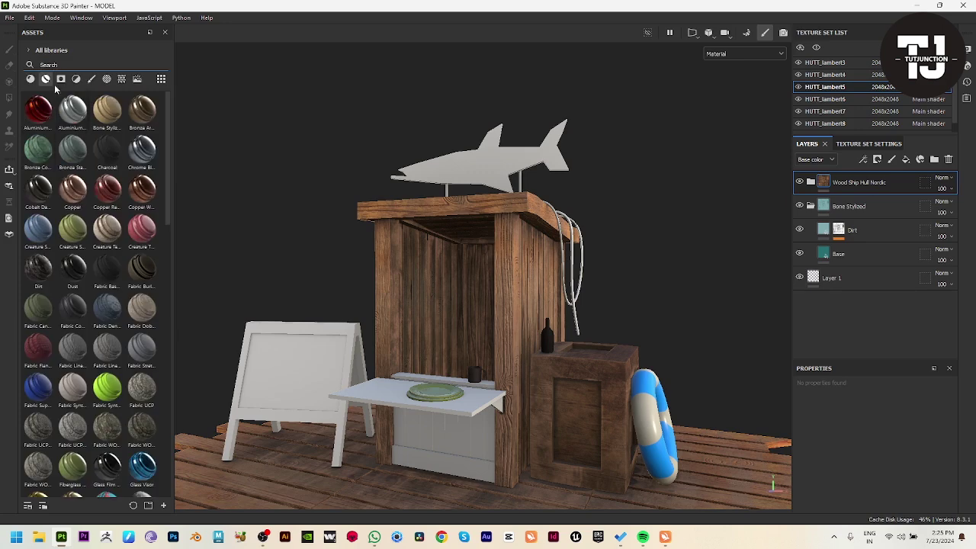
click(61, 80)
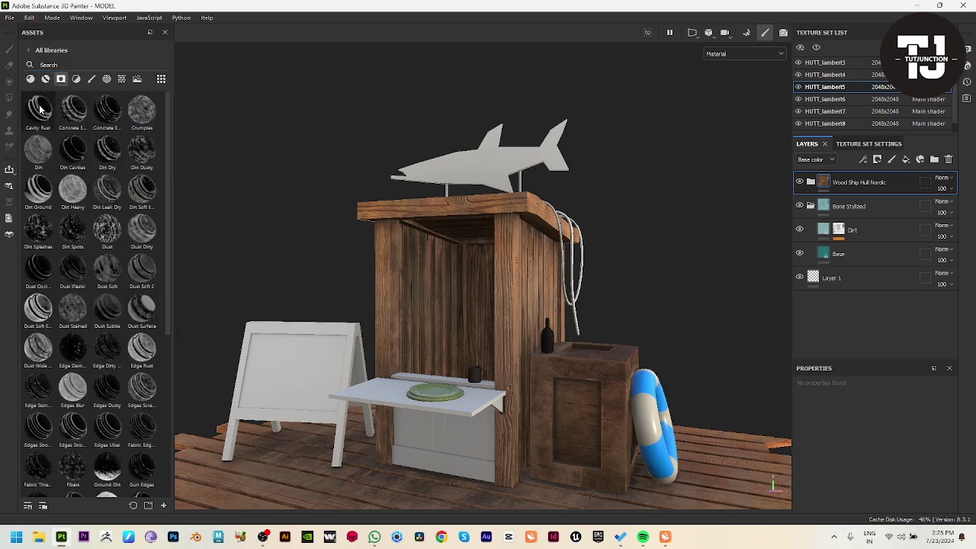
drag(846, 195, 855, 188)
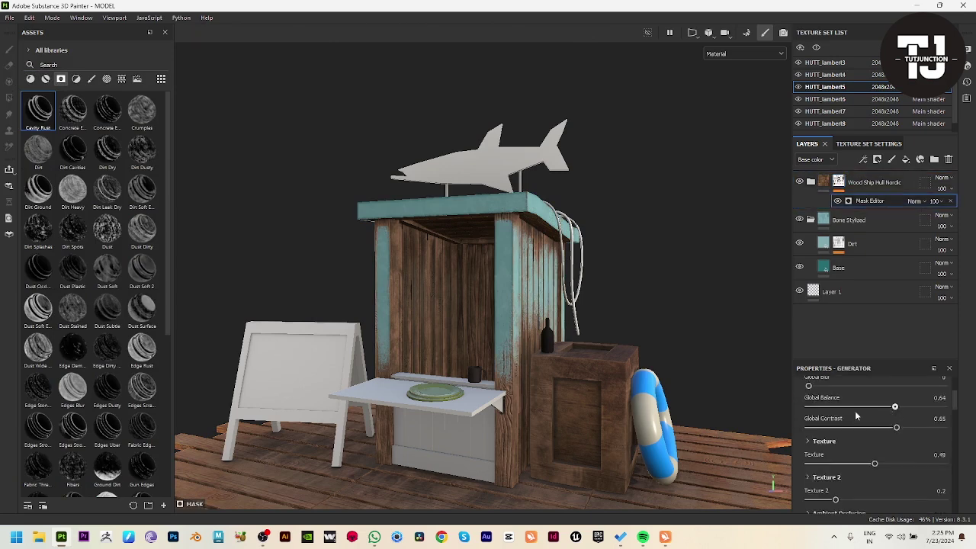
Lower the Global Balance, Global Contrast and Texture values of the hut's Cavity Rust mask generator.
drag(896, 406, 840, 406)
drag(896, 427, 793, 444)
drag(886, 437, 803, 434)
drag(875, 463, 840, 478)
scroll(574, 353, down, 3)
alt+drag(574, 353, 601, 242)
alt+right_drag(601, 242, 728, 299)
Copy the hut's Wood Ship Hull Nordic and Bone Stylized folders into the texture set of the serving counter.
click(811, 221)
click(886, 214)
shift+click(906, 181)
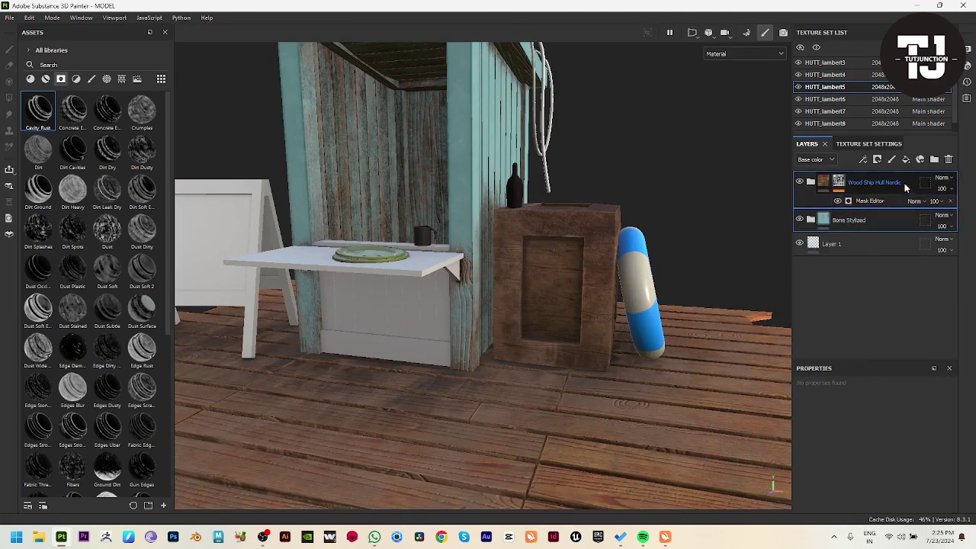
ctrl+alt+right_click(432, 309)
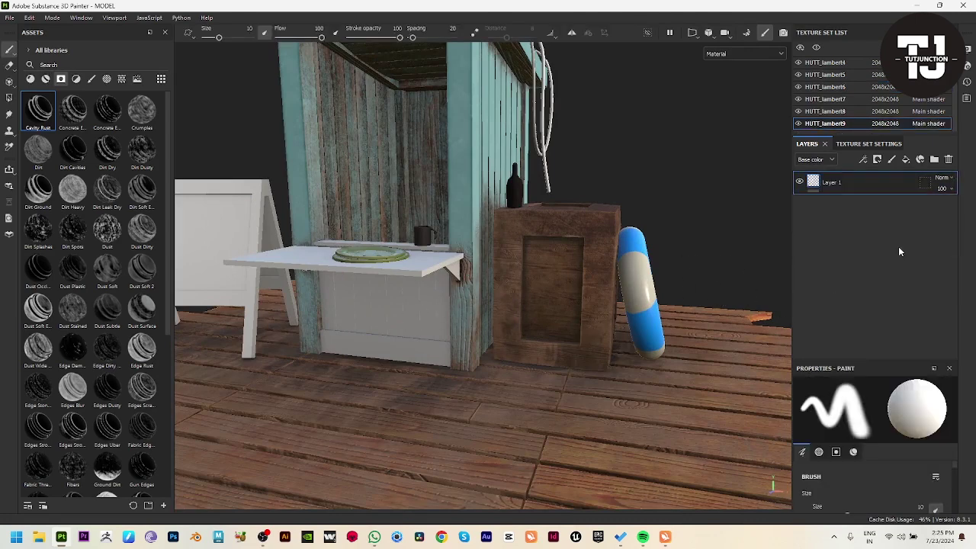
key(ctrl+v)
alt+drag(682, 362, 555, 344)
alt+right_drag(555, 344, 465, 316)
alt+drag(648, 339, 656, 366)
alt+middle_drag(534, 282, 529, 374)
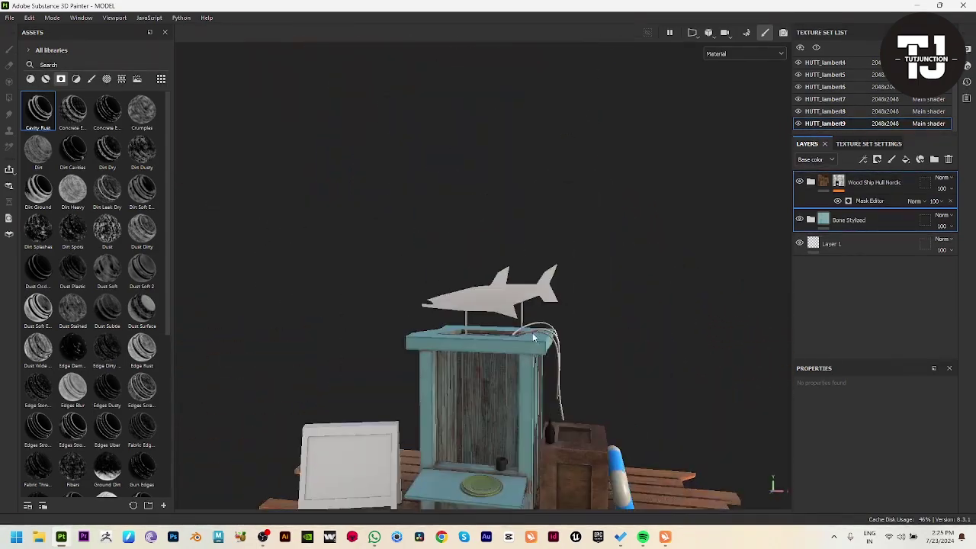
Paste the copied Wood Ship Hull Nordic and Bone Stylized folders into the texture set of the shark sign.
ctrl+alt+right_click(499, 296)
key(ctrl+v)
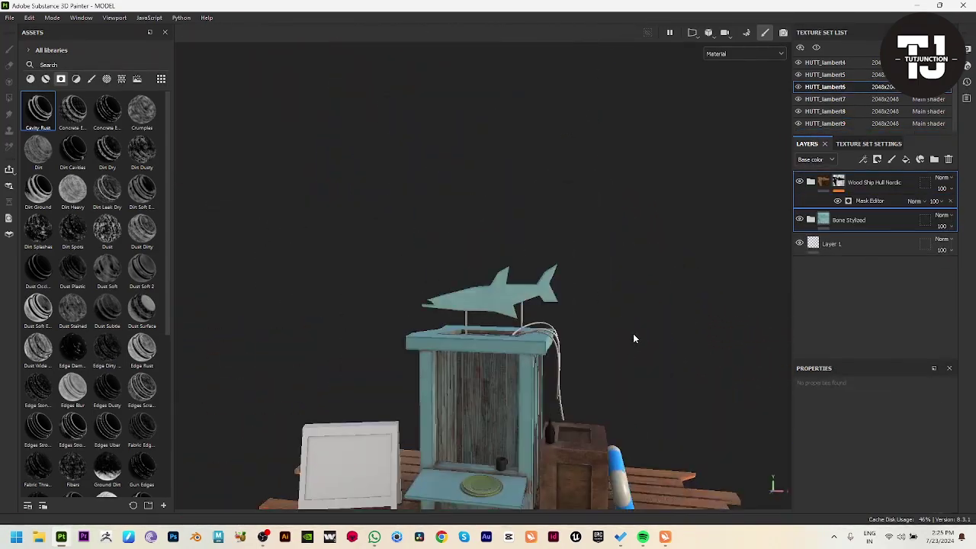
alt+drag(632, 333, 599, 351)
alt+middle_drag(602, 347, 617, 230)
alt+right_drag(618, 230, 558, 263)
alt+drag(552, 287, 665, 219)
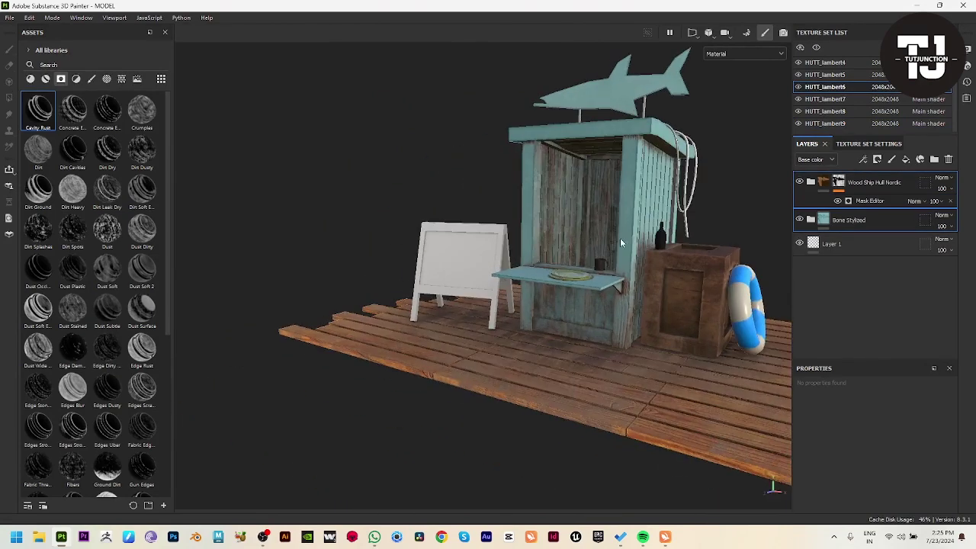
alt+right_drag(664, 220, 648, 227)
Search the smart materials for "wood" and apply Wood Walnut to the standing menu board.
click(46, 78)
click(77, 64)
text(wood)
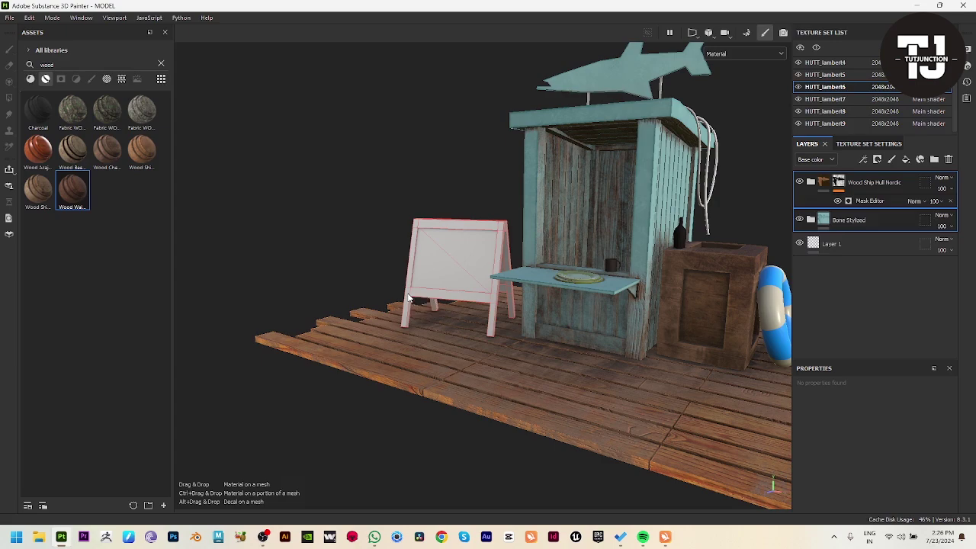
drag(409, 298, 693, 332)
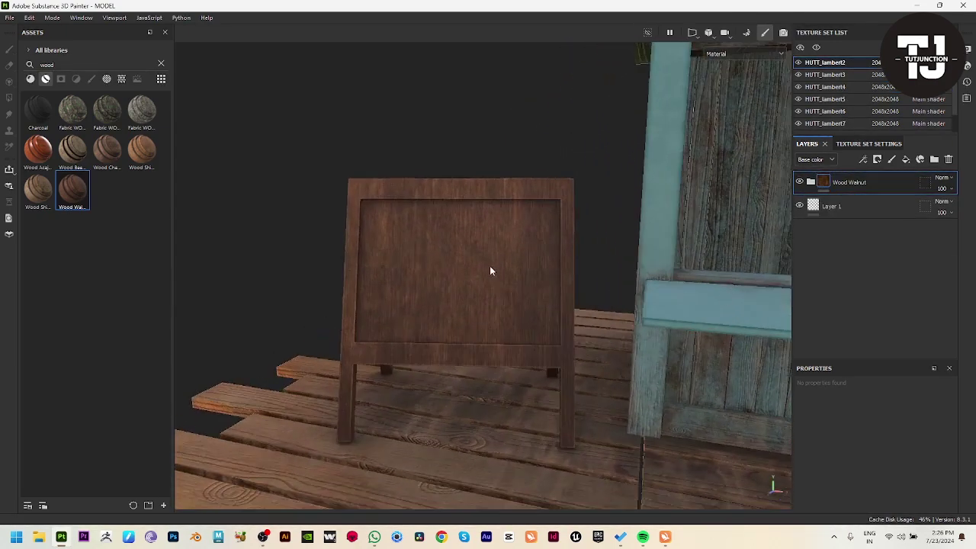
Add a black-masked fill layer above Wood Walnut and reveal it on the menu board's inner panel with Polygon Fill.
click(904, 163)
right_click(887, 184)
click(863, 20)
right_click(866, 184)
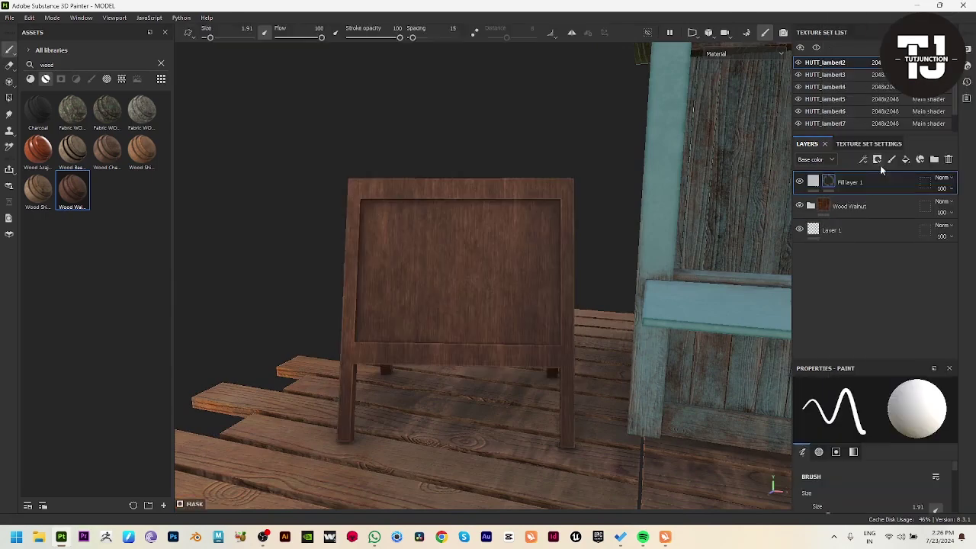
click(856, 387)
click(9, 98)
click(440, 261)
alt+drag(565, 285, 747, 293)
click(536, 290)
alt+drag(536, 290, 549, 249)
Set the base color of the menu board's fill layer to dark grey 252525.
click(814, 182)
click(876, 460)
drag(802, 438, 763, 458)
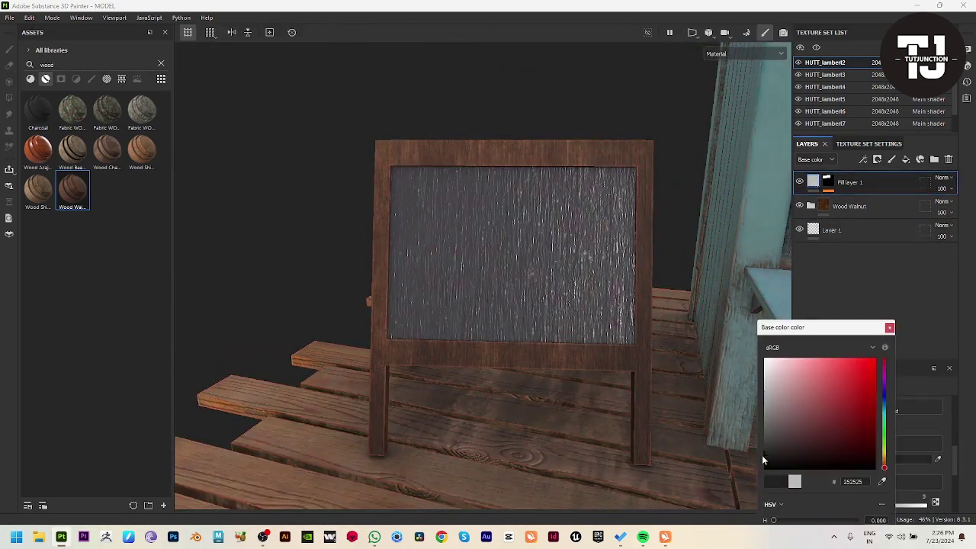
click(890, 329)
alt+right_drag(561, 336, 486, 310)
alt+drag(486, 310, 553, 335)
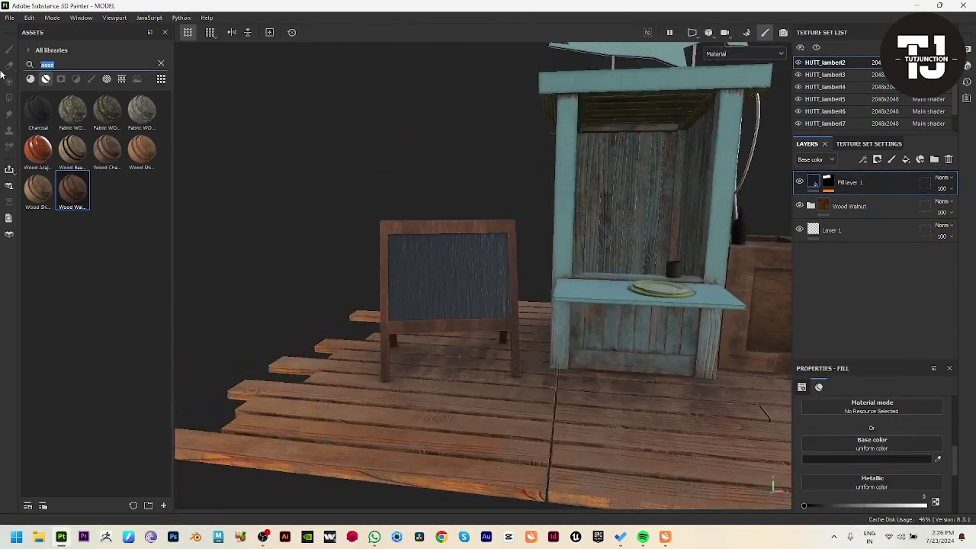
Clear the asset search, add a paint layer above the board's fill layer, and load the Logo Painter alpha at brush size 19.91.
key(BackSpace)
click(107, 79)
scroll(114, 286, down, 15)
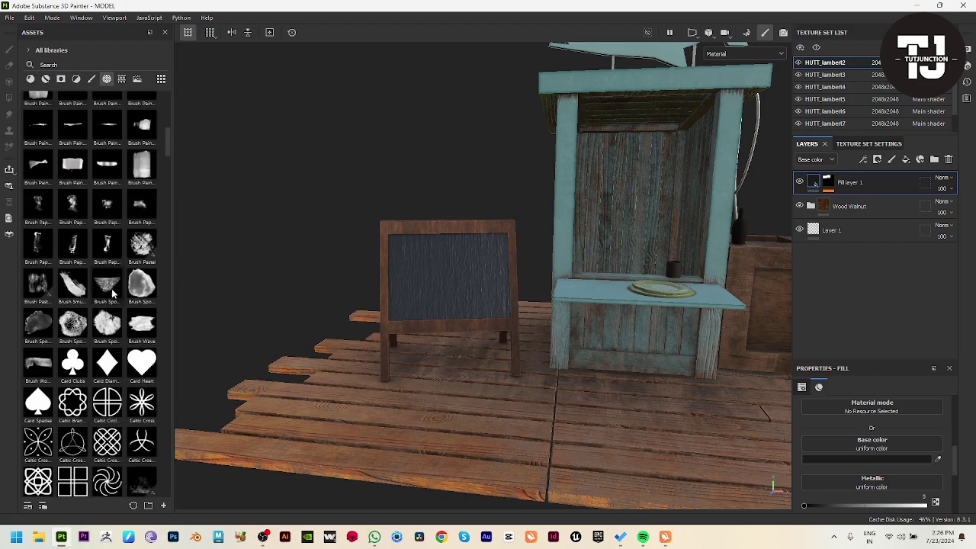
scroll(114, 286, down, 5)
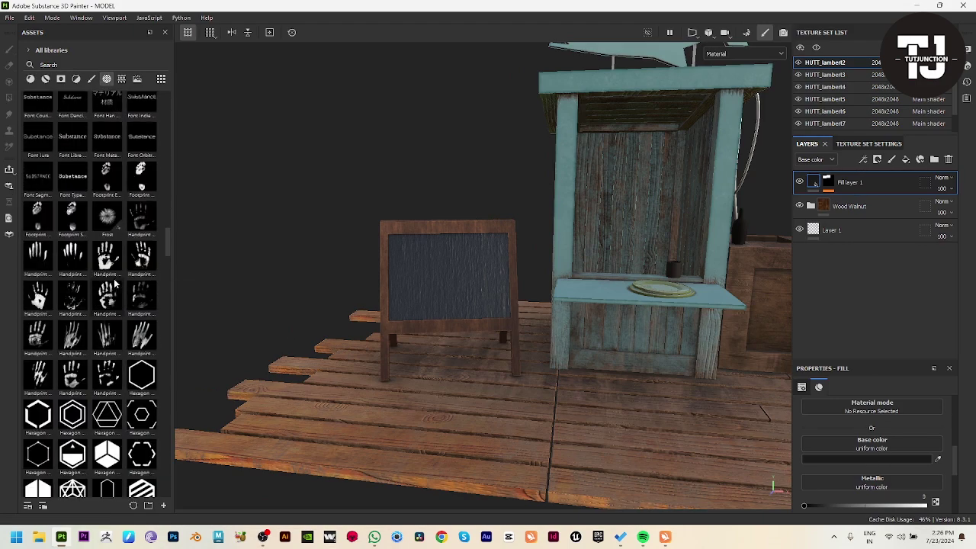
scroll(109, 267, down, 15)
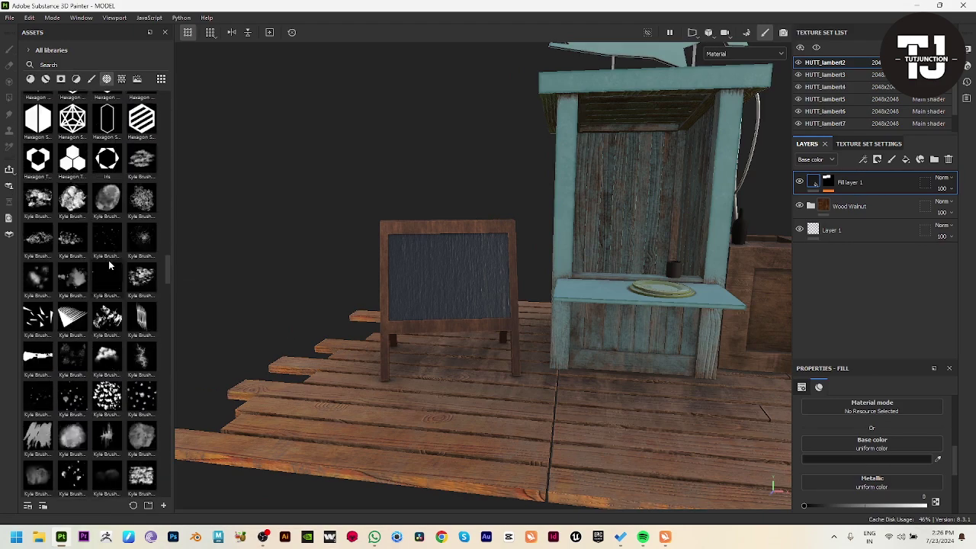
scroll(109, 265, down, 10)
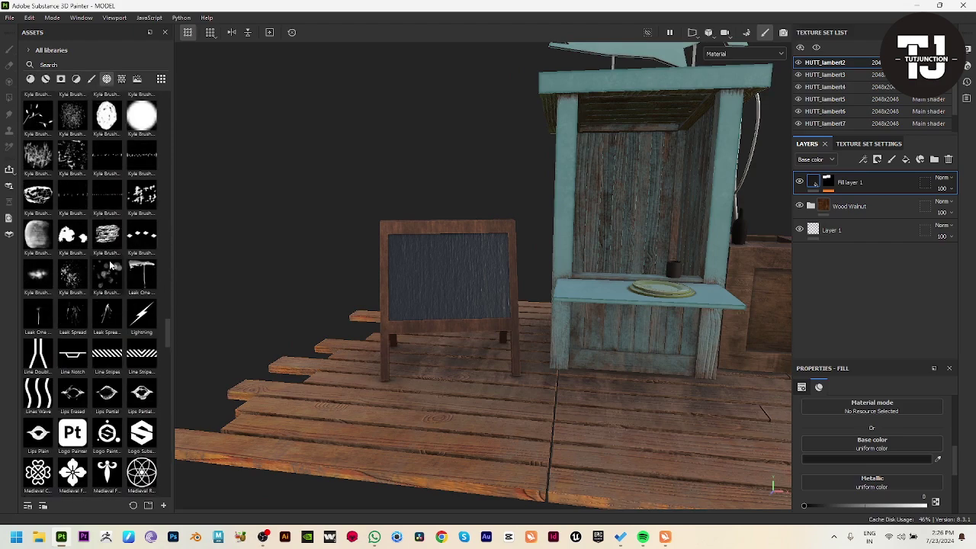
click(878, 160)
mouse_move(456, 302)
ctrl+right_down()
mouse_move(441, 309)
mouse_move(446, 286)
ctrl+right_up()
click(73, 308)
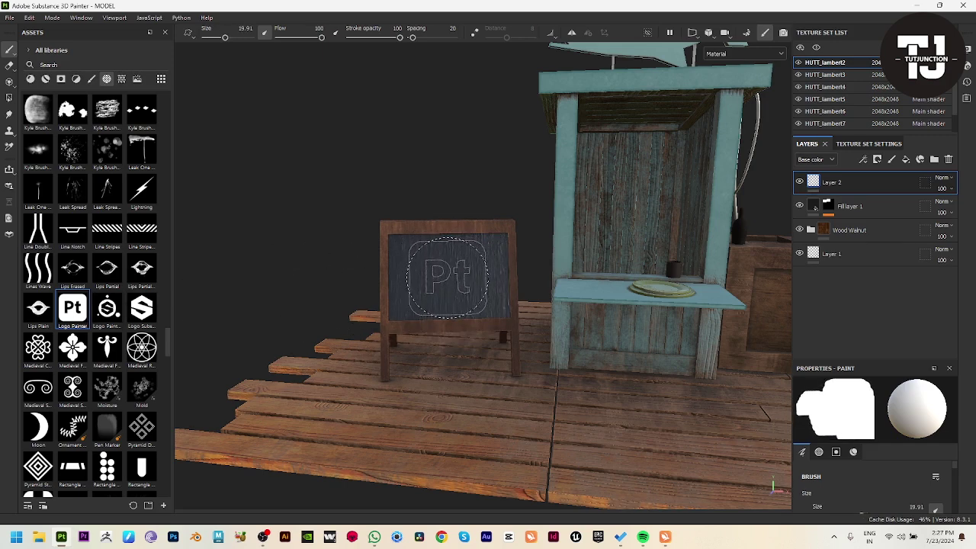
Try stamping the Painter logo in white on the menu board's dark panel.
click(447, 278)
alt+right_drag(589, 376, 619, 370)
alt+drag(618, 371, 534, 359)
alt+right_drag(533, 358, 446, 320)
alt+middle_drag(446, 321, 526, 301)
key(ctrl+z)
alt+drag(457, 328, 504, 339)
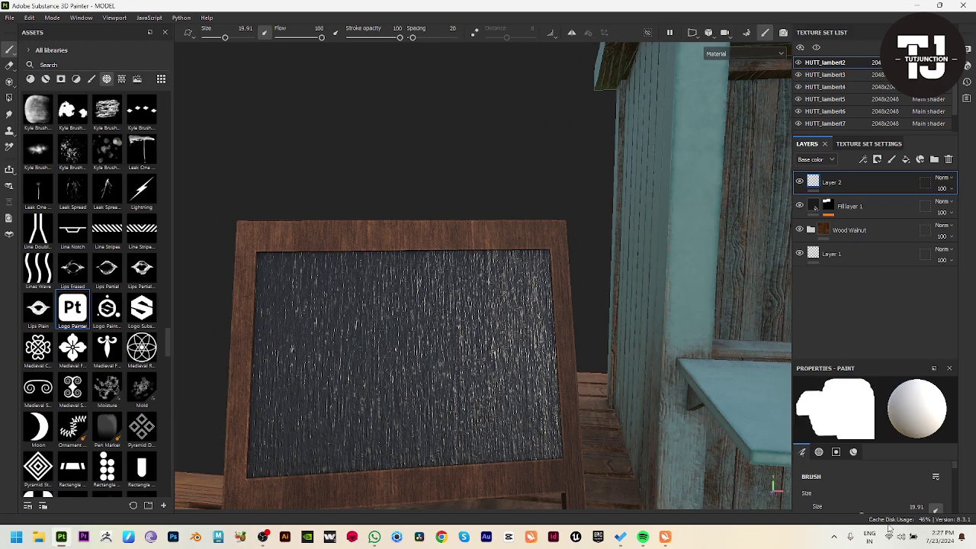
Set the paint's base color to bright green 8CE900 and stamp the Painter logo once on the board's dark panel.
drag(887, 362, 885, 283)
scroll(872, 442, down, 15)
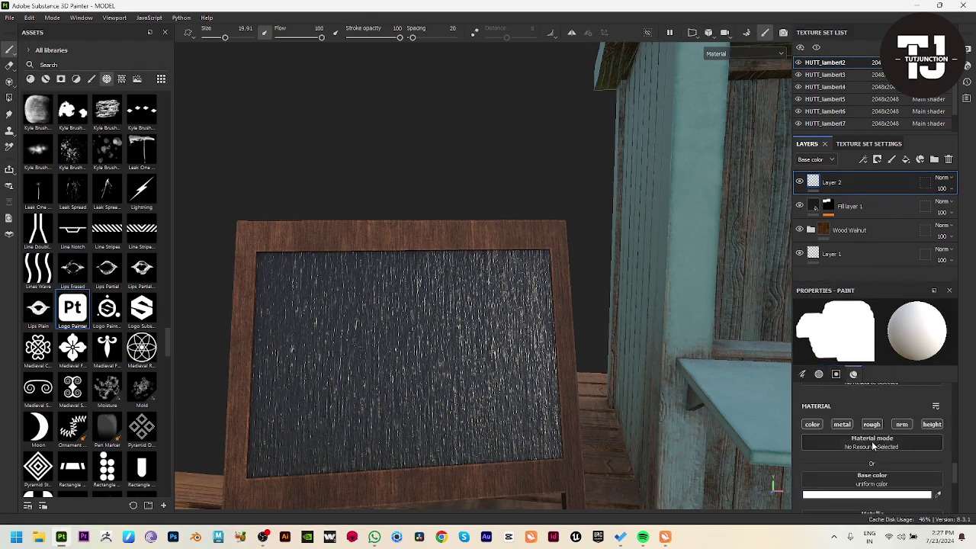
click(882, 494)
click(885, 447)
click(862, 419)
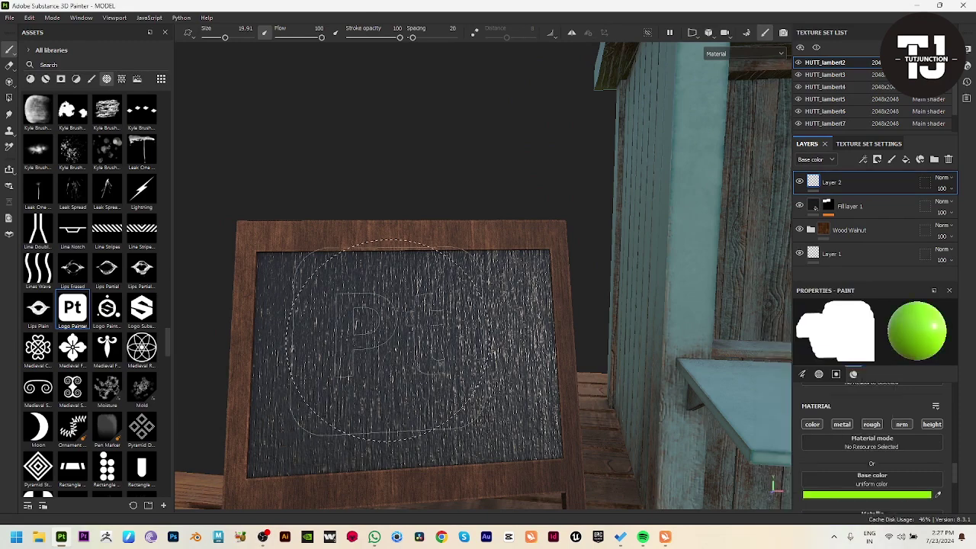
click(412, 356)
scroll(427, 355, down, 8)
alt+drag(568, 354, 610, 343)
scroll(656, 343, up, 2)
alt+middle_drag(671, 341, 627, 365)
scroll(710, 353, up, 4)
mouse_move(696, 355)
alt+mouse_down()
mouse_move(617, 341)
mouse_move(642, 305)
alt+mouse_up()
scroll(740, 336, up, 3)
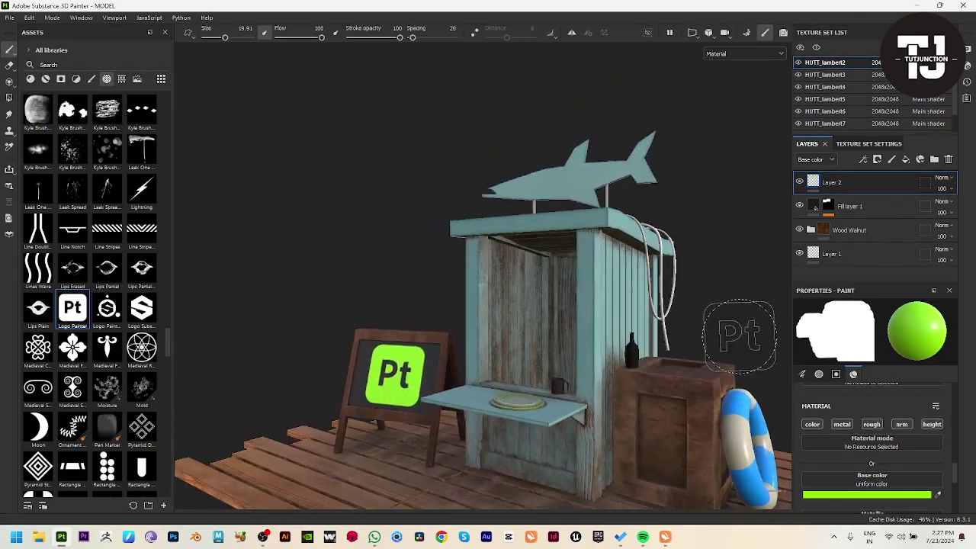
Choose the Basic Hard brush and select the Wood Ship Hull Nordic folder in the shark sign's texture set.
click(46, 79)
click(92, 79)
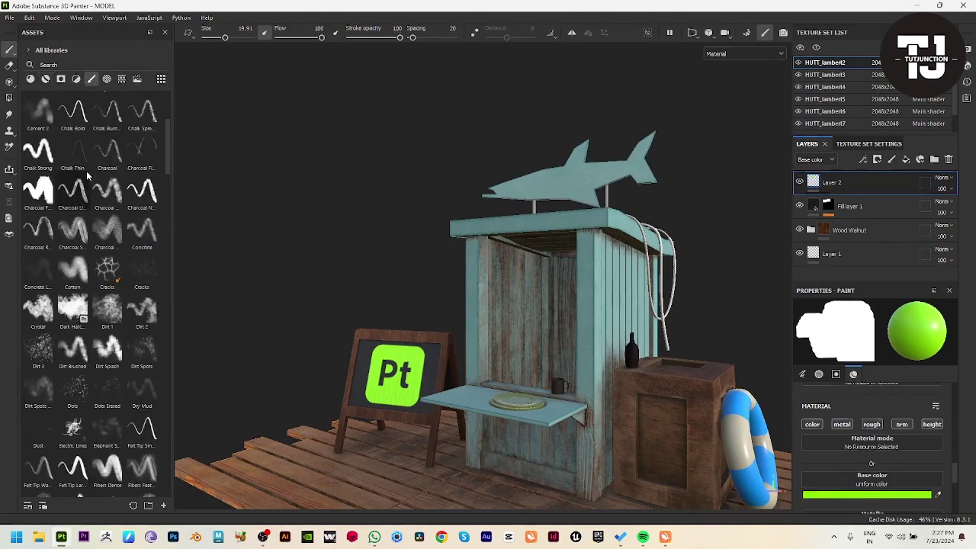
click(108, 191)
scroll(585, 311, up, 6)
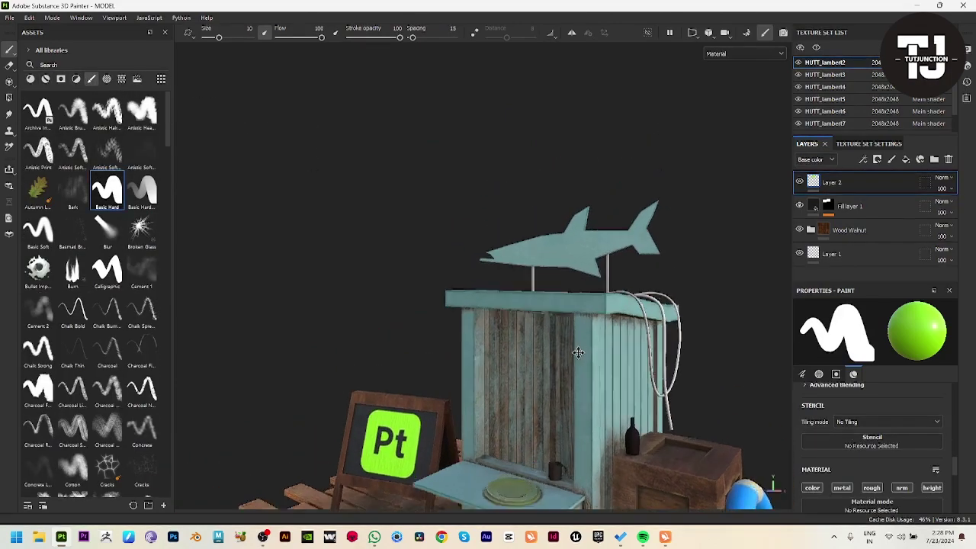
alt+right_drag(643, 429, 649, 458)
ctrl+alt+right_click(565, 355)
alt+drag(566, 355, 555, 301)
click(880, 183)
click(906, 159)
key(ctrl)
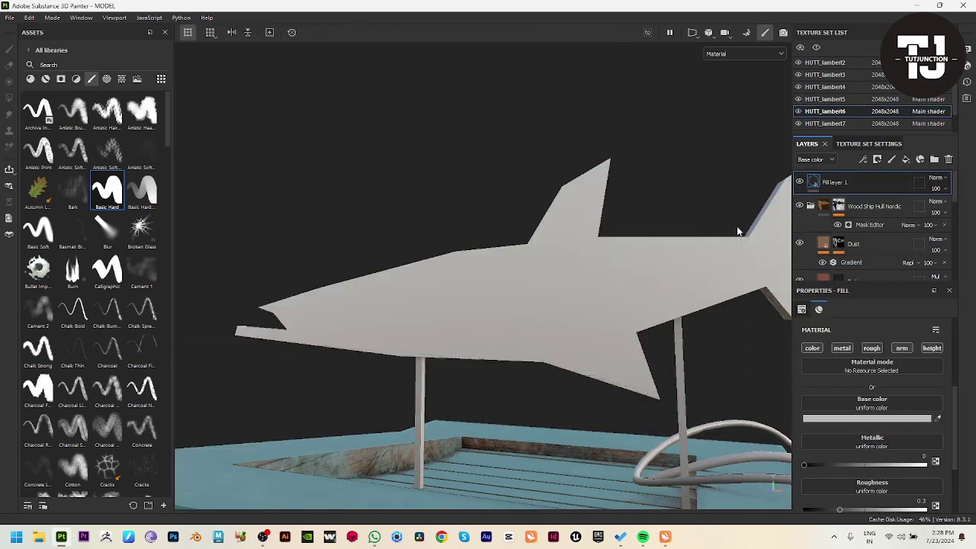
click(949, 160)
Add a paint layer on top of the shark sign's layers, set its paint color to white, and enable Lazy Mouse.
click(892, 160)
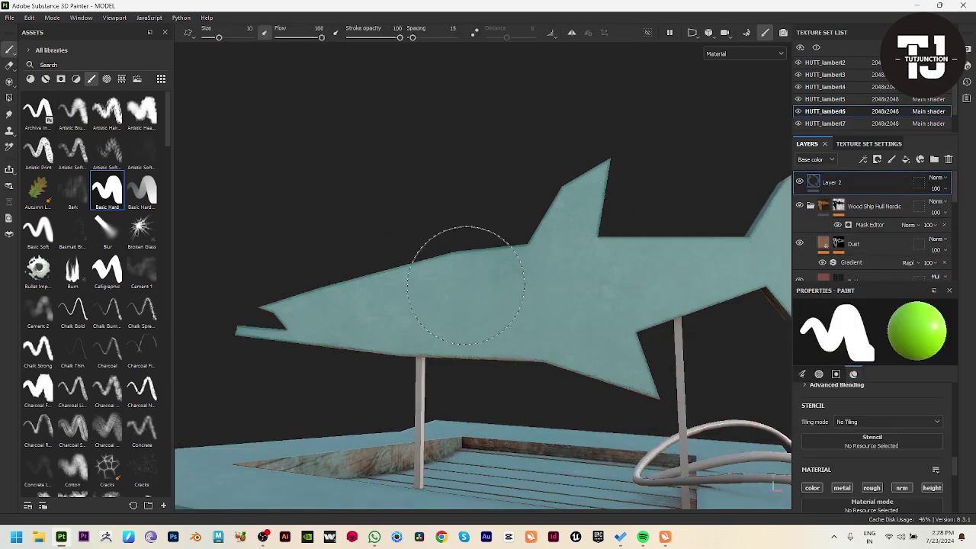
scroll(887, 481, down, 3)
click(882, 467)
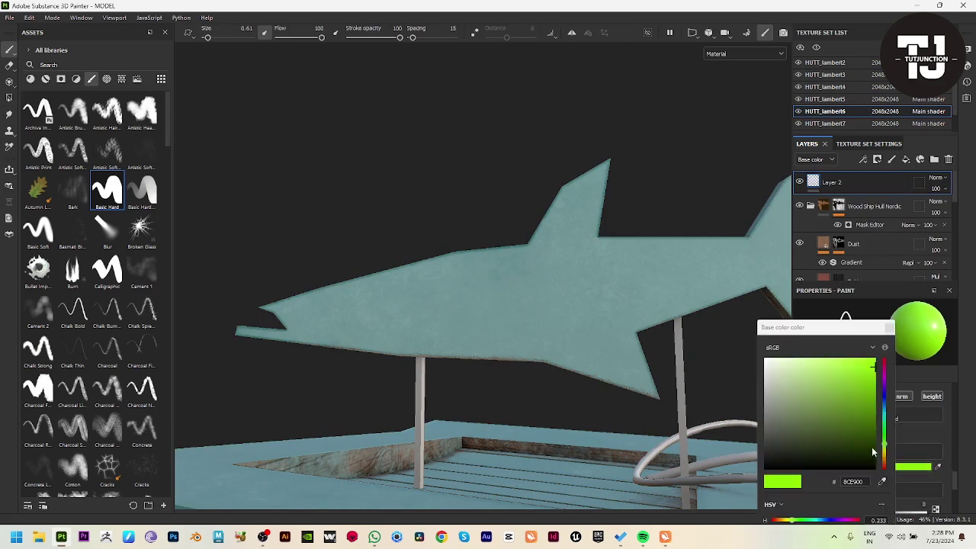
click(767, 357)
click(890, 328)
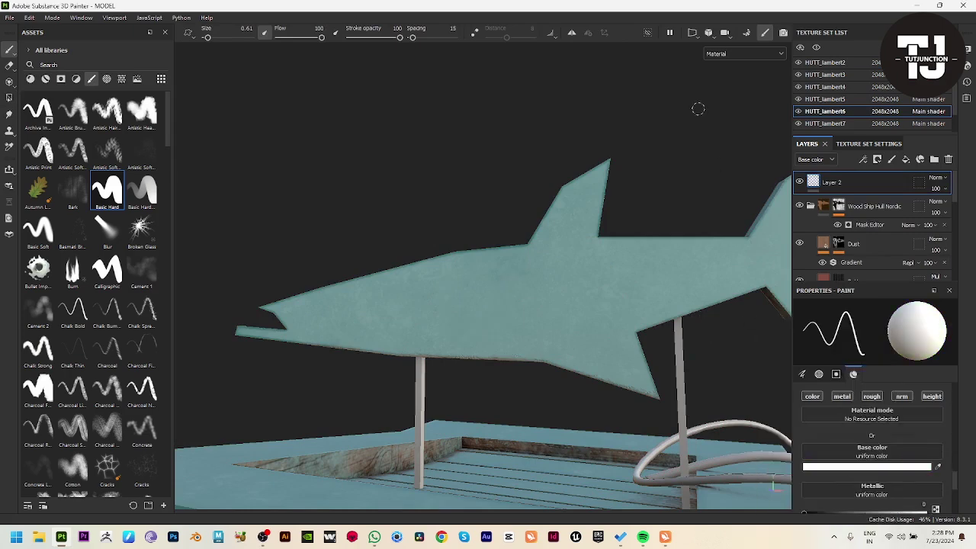
click(475, 33)
Paint the letters WILL freehand in white across the front half of the shark's body.
mouse_move(422, 280)
mouse_down()
mouse_move(453, 349)
mouse_move(501, 290)
mouse_move(501, 221)
mouse_up()
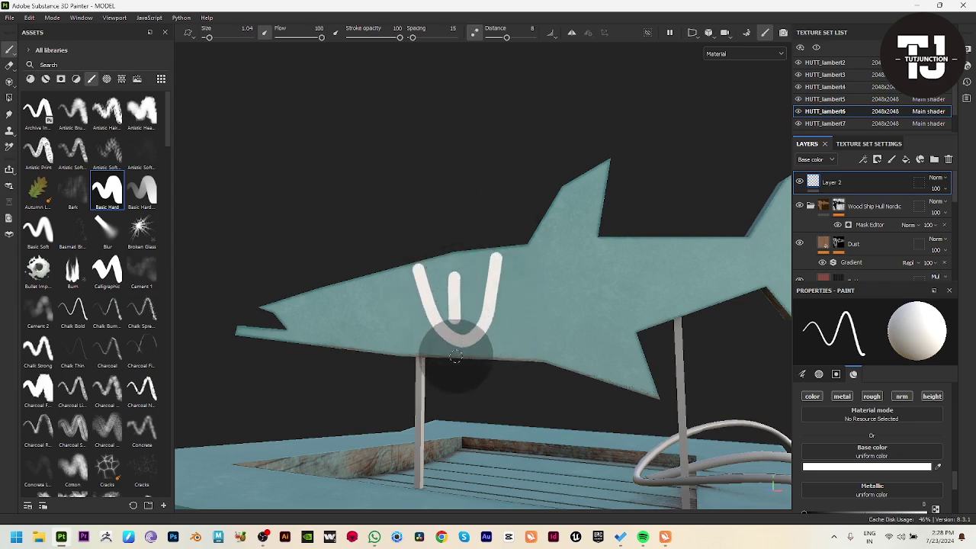
drag(458, 283, 485, 368)
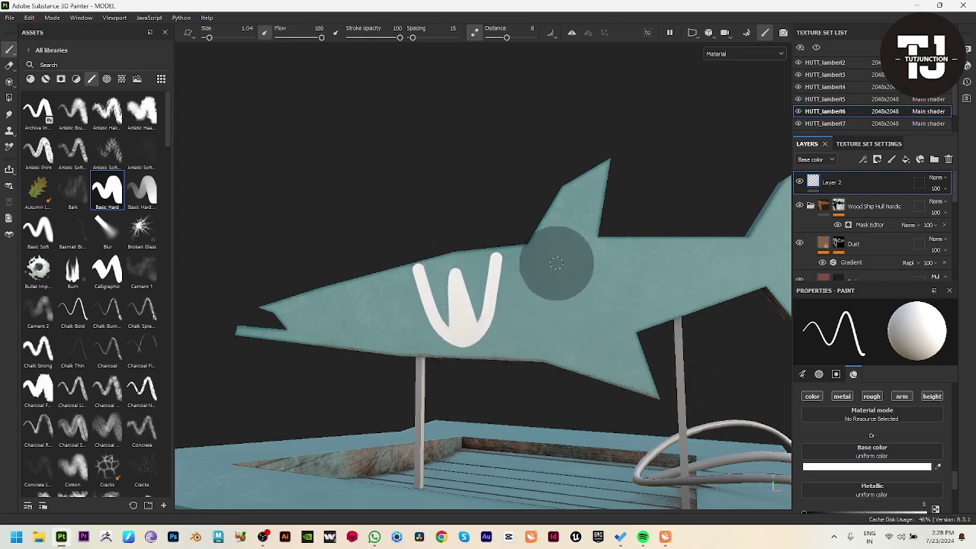
drag(511, 263, 509, 324)
drag(534, 257, 532, 330)
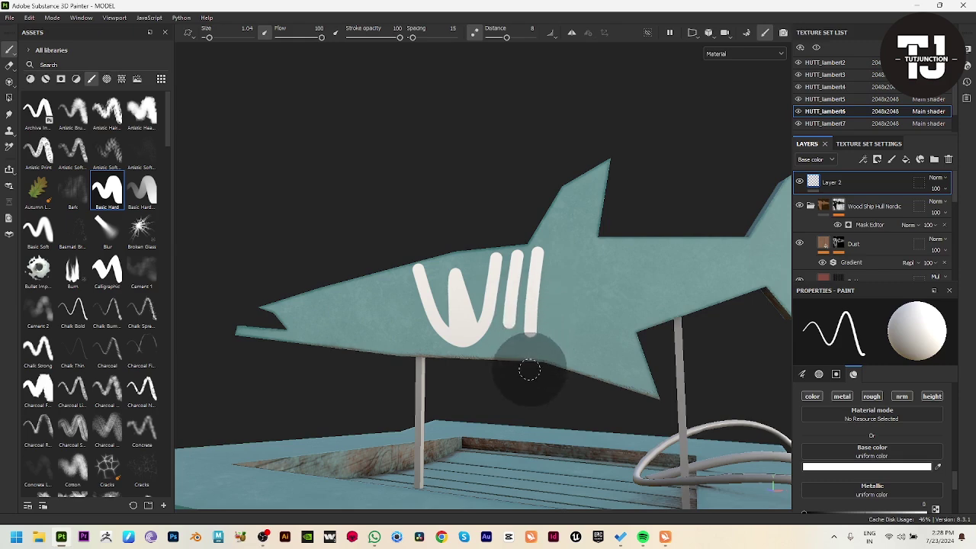
key(ctrl+z)
mouse_move(543, 246)
mouse_down()
mouse_move(529, 331)
mouse_move(575, 319)
mouse_up()
mouse_move(562, 245)
mouse_down()
mouse_move(535, 326)
mouse_move(577, 318)
mouse_up()
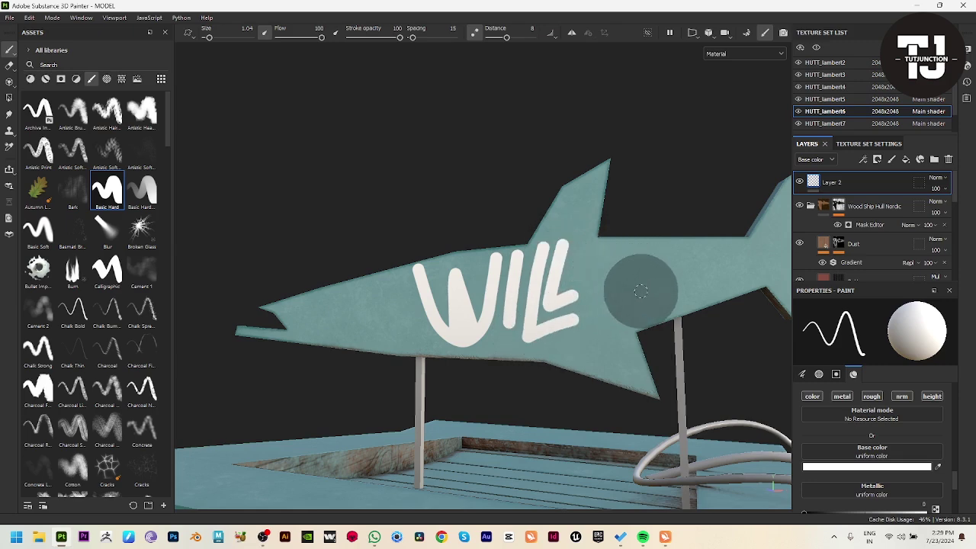
Paint Y'S to complete the WILLY'S lettering on the shark and set the lettering layer's opacity to 89.
drag(587, 250, 637, 284)
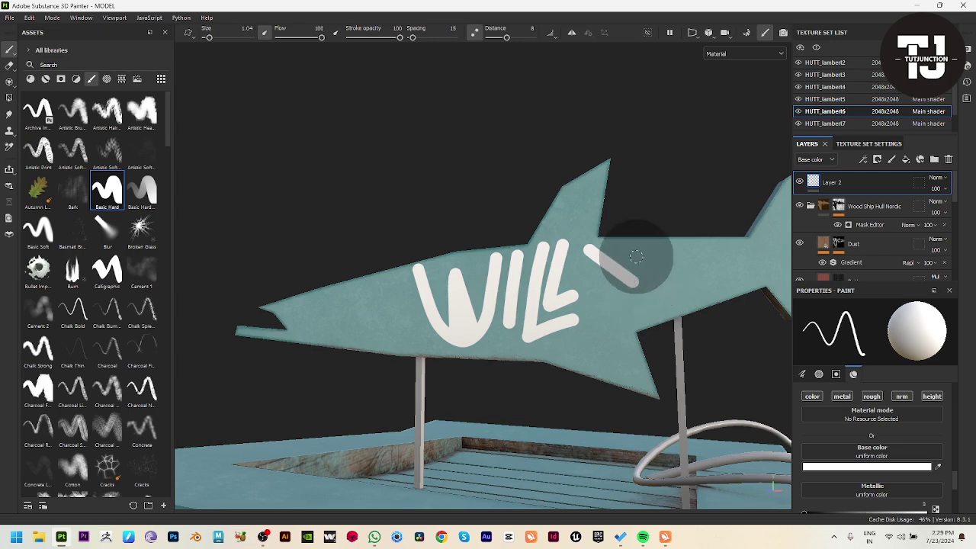
drag(646, 248, 605, 328)
mouse_move(668, 242)
mouse_down()
mouse_move(663, 257)
mouse_move(728, 301)
mouse_move(702, 312)
mouse_up()
key(ctrl+z)
mouse_move(703, 248)
mouse_down()
mouse_move(677, 263)
mouse_move(686, 299)
mouse_move(637, 324)
mouse_up()
scroll(654, 356, down, 10)
mouse_move(375, 285)
alt+mouse_down()
mouse_move(347, 212)
mouse_move(505, 266)
mouse_move(537, 248)
alt+mouse_up()
scroll(506, 266, up, 2)
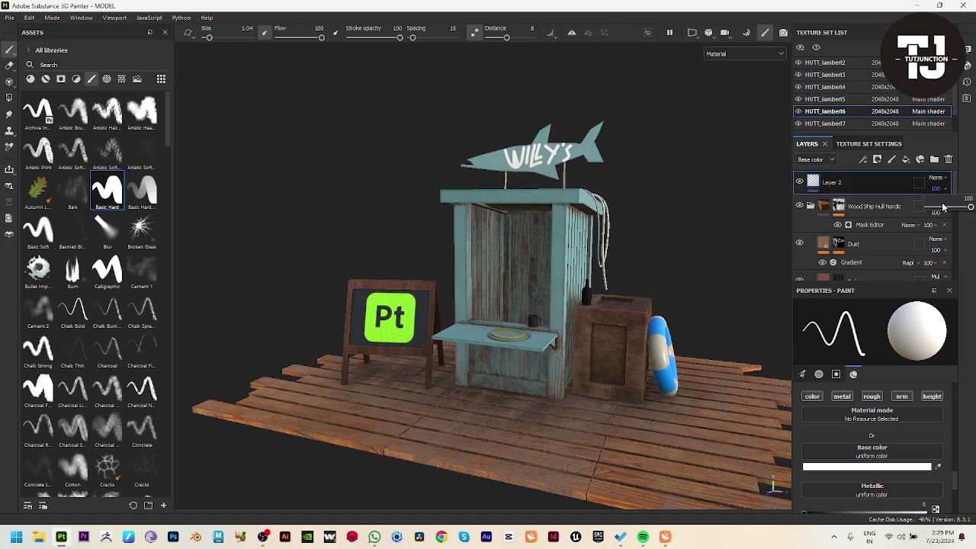
click(941, 207)
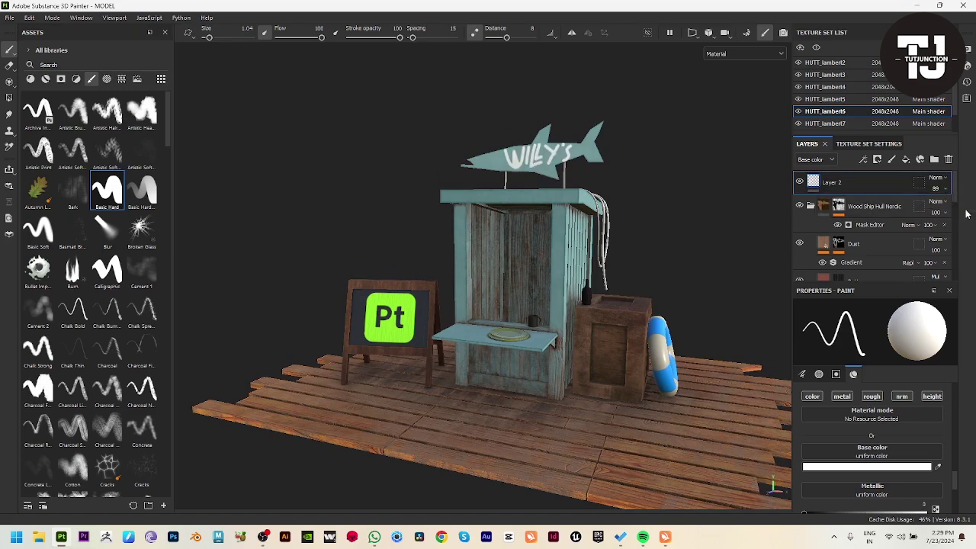
Try different blending modes on the shark's lettering layer and return it to Normal.
click(941, 177)
click(931, 237)
click(941, 178)
click(932, 237)
click(941, 177)
click(936, 331)
mouse_move(712, 246)
alt+mouse_down()
mouse_move(701, 224)
mouse_move(644, 298)
mouse_move(697, 288)
alt+mouse_up()
click(940, 178)
click(932, 191)
alt+drag(651, 187, 704, 253)
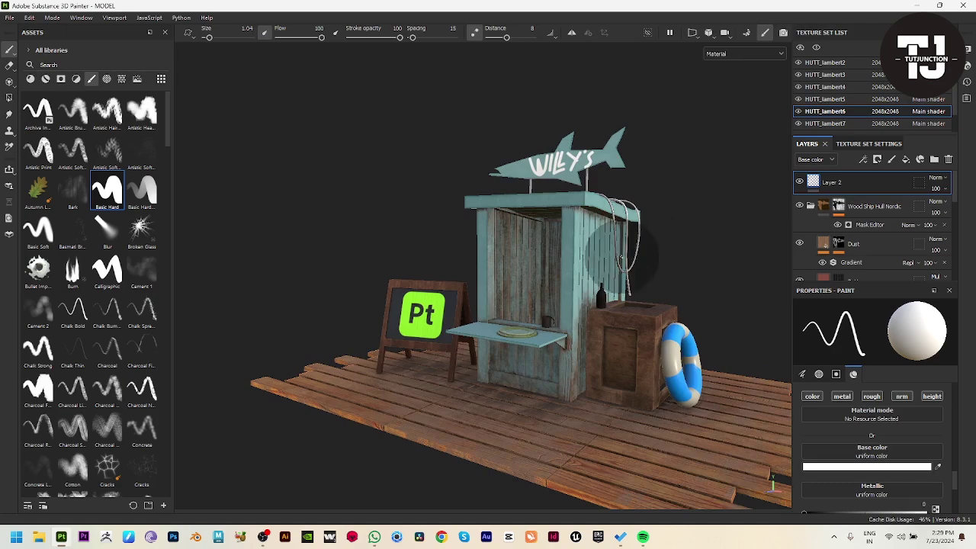
Search the smart materials for "woo" and apply Wood Walnut to the texture set of the sign poles and hanging rope.
alt+right_drag(526, 219, 830, 524)
alt+drag(687, 229, 750, 204)
ctrl+alt+right_click(531, 147)
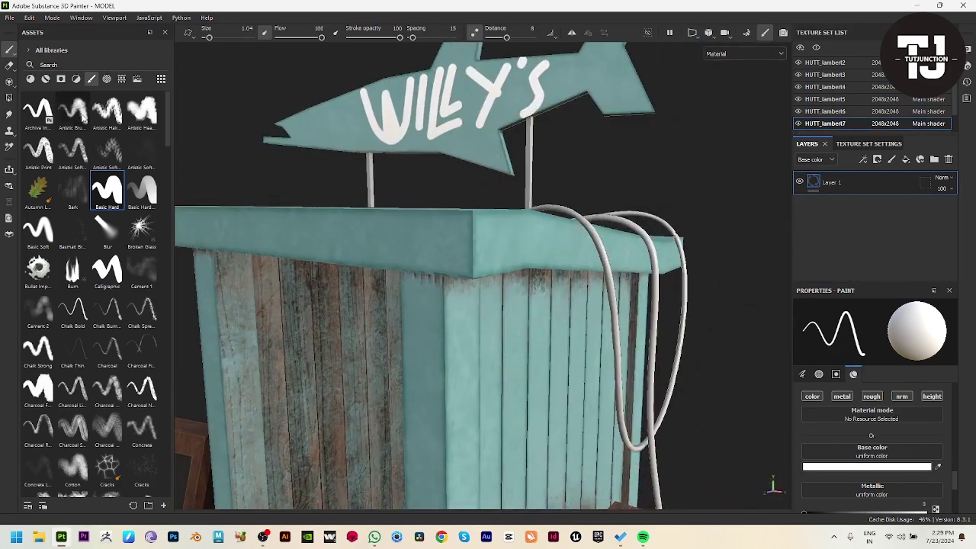
click(45, 79)
click(87, 66)
text(woo)
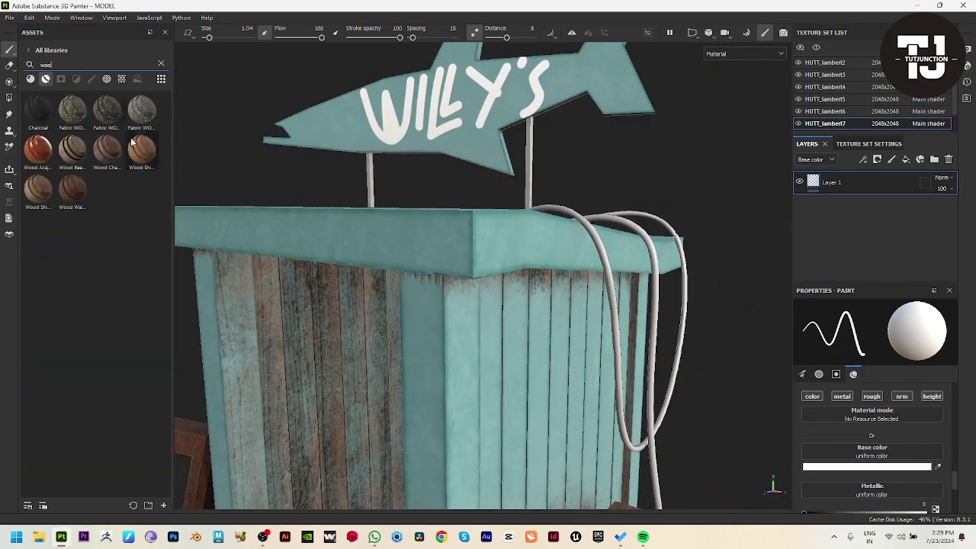
drag(72, 189, 371, 173)
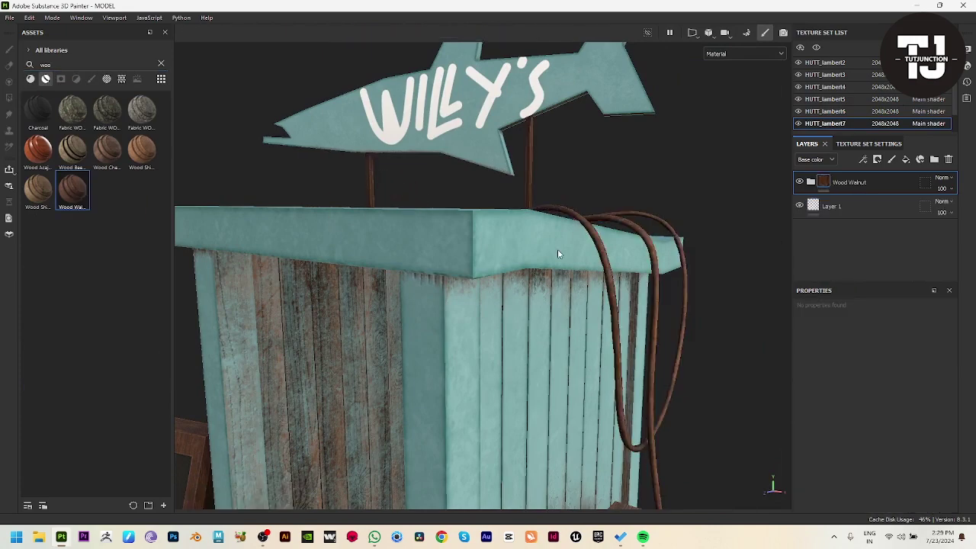
alt+drag(424, 203, 446, 247)
scroll(447, 248, down, 2)
Browse the full smart material and material libraries for a surface suited to the hanging rope.
key(BackSpace)
key(BackSpace)
scroll(89, 224, down, 3)
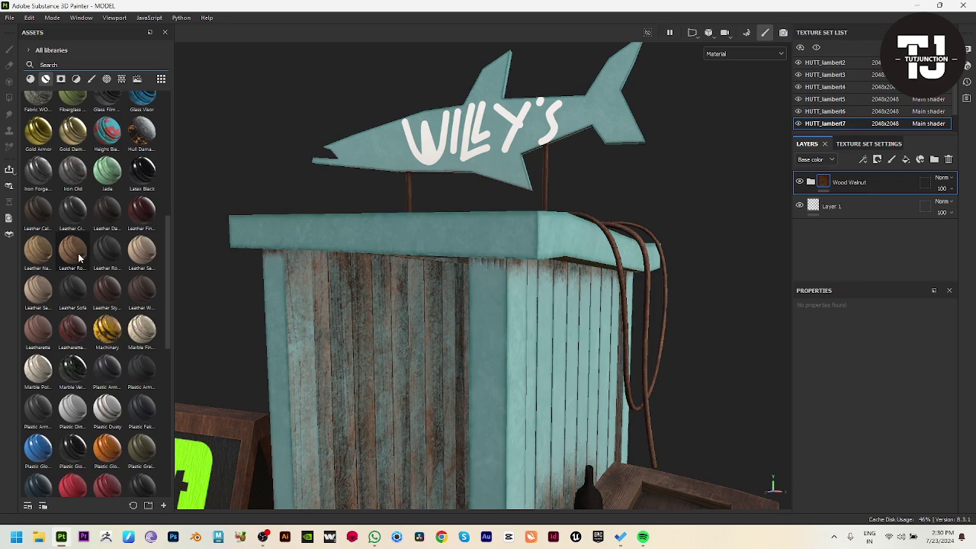
scroll(78, 254, down, 5)
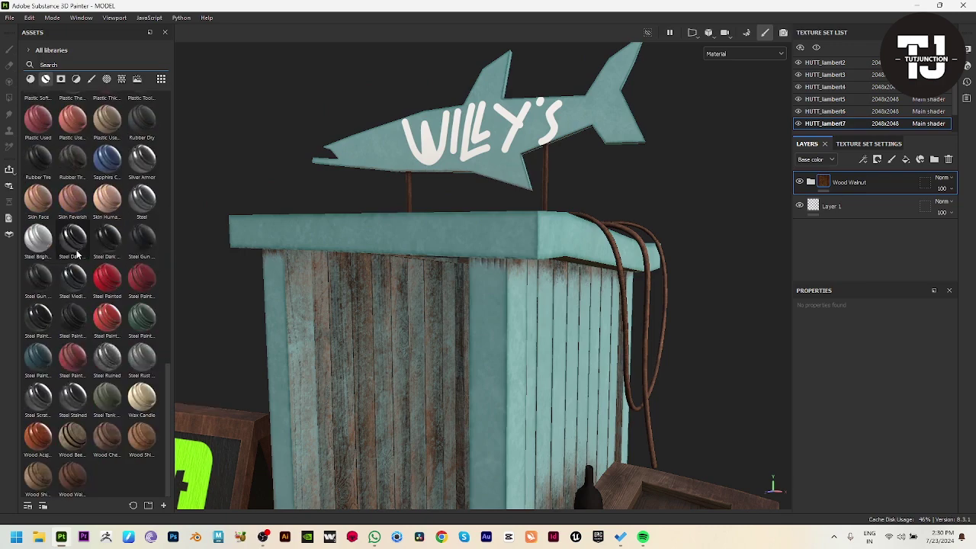
click(30, 78)
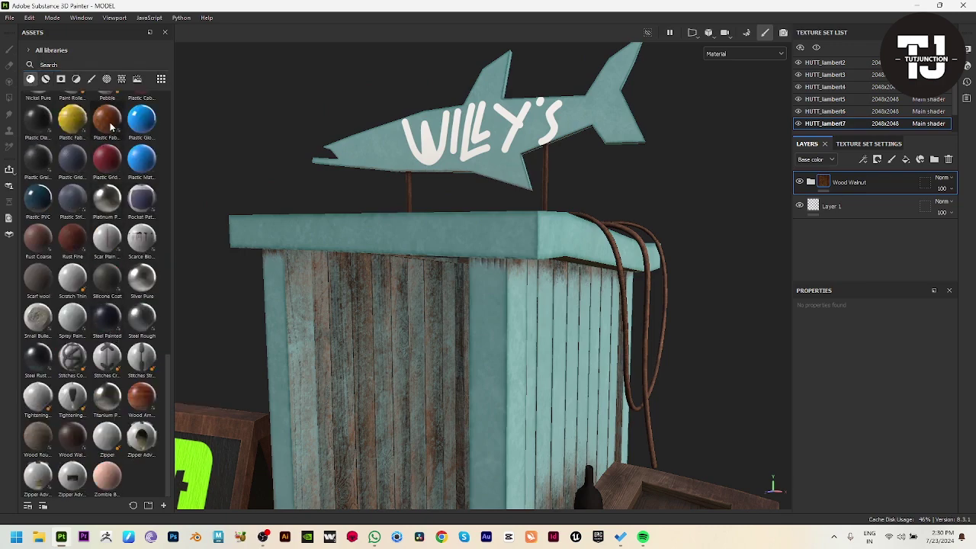
scroll(84, 198, up, 4)
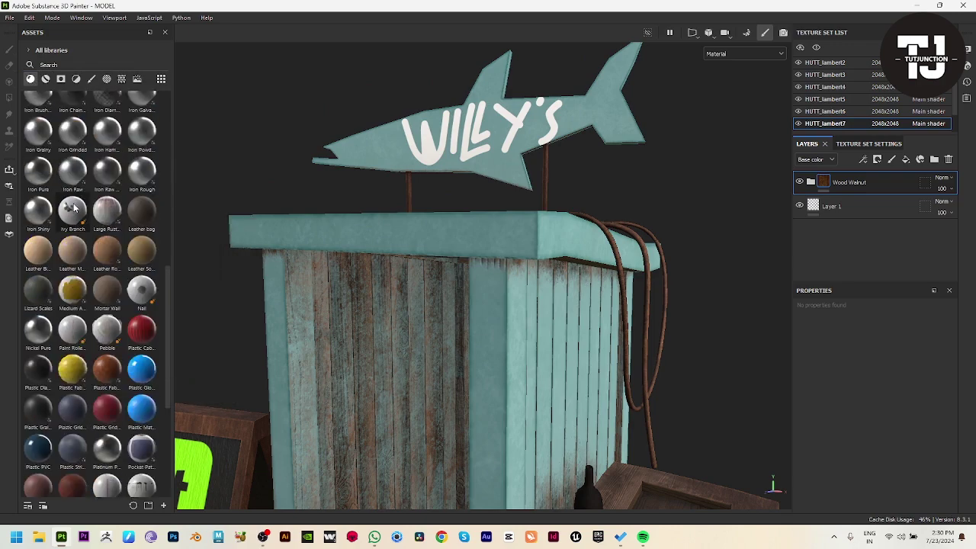
scroll(103, 250, up, 5)
scroll(99, 249, down, 2)
scroll(122, 251, down, 3)
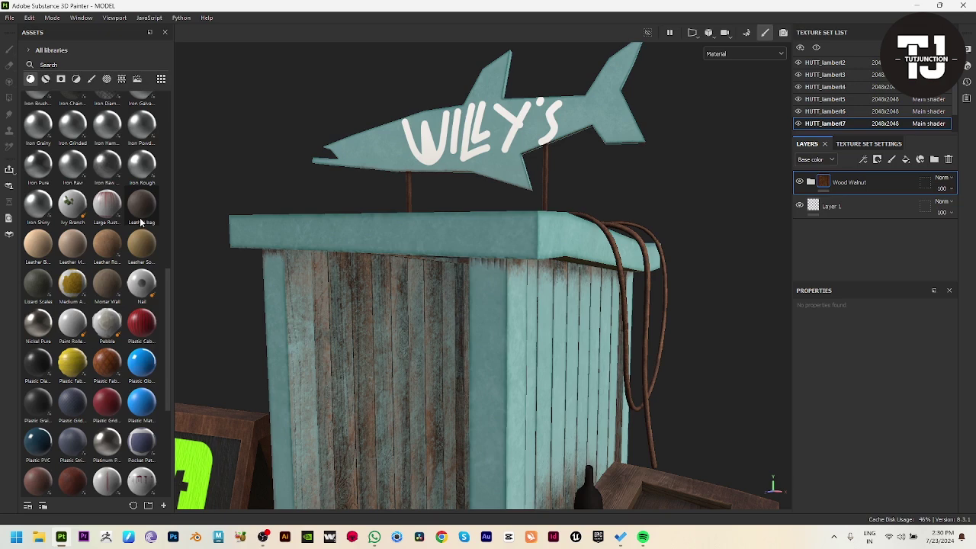
mouse_move(51, 242)
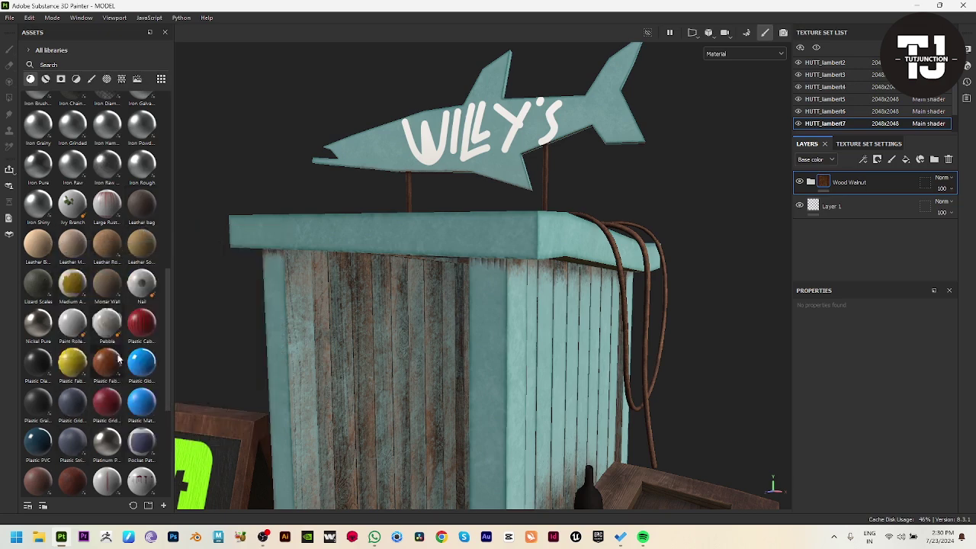
scroll(114, 351, down, 5)
scroll(114, 351, up, 5)
scroll(119, 365, up, 8)
click(46, 80)
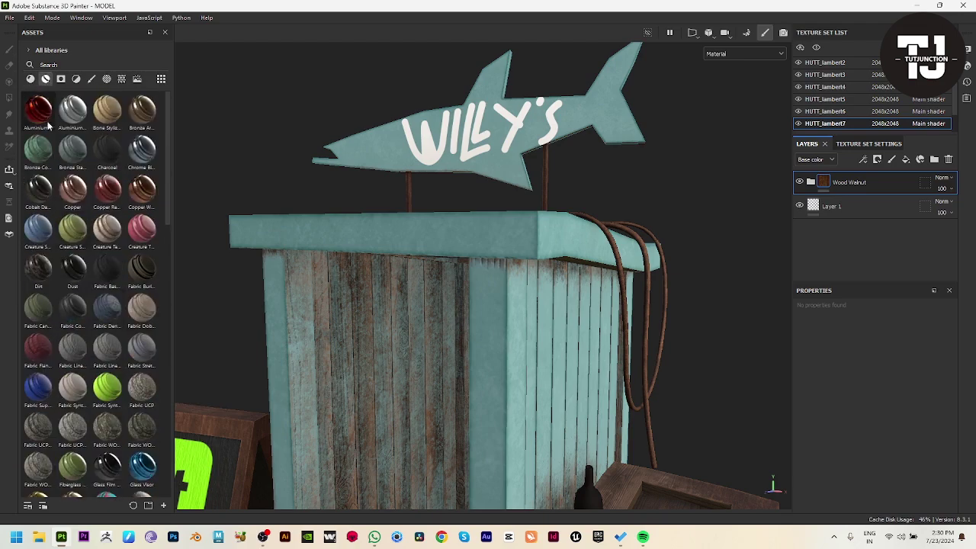
scroll(80, 317, down, 5)
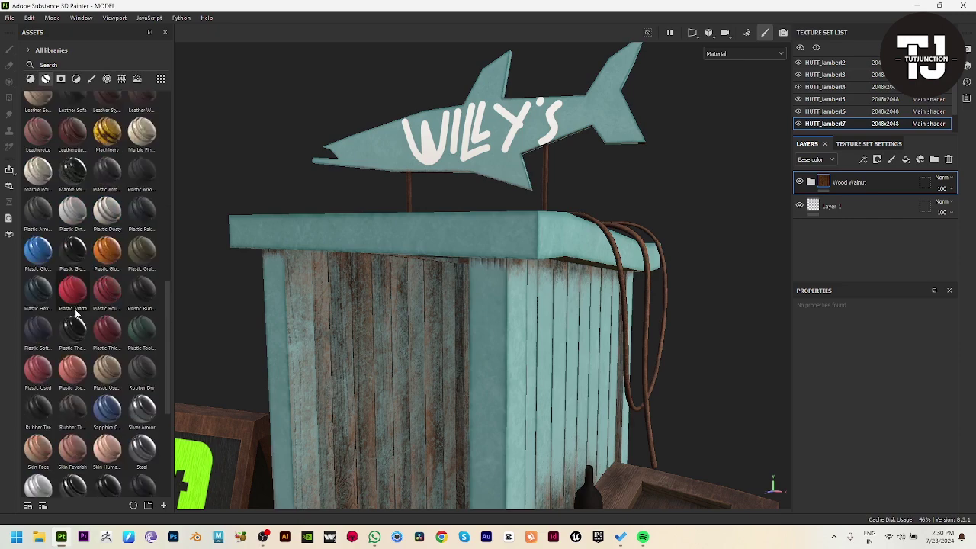
scroll(77, 312, up, 5)
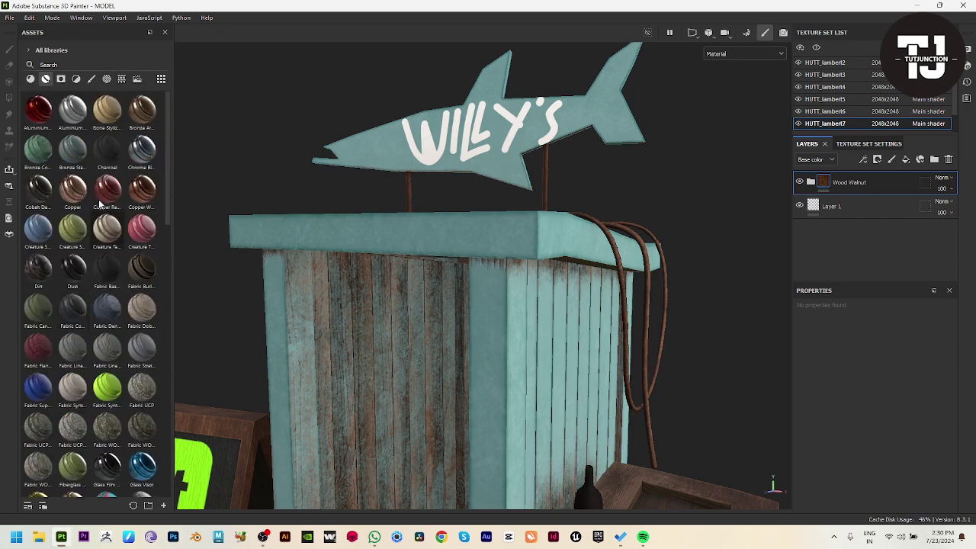
Search the materials for "rope" and "ro", and try the Leather Rough smart material on the hanging rope's texture set.
click(33, 80)
click(69, 65)
text(rope)
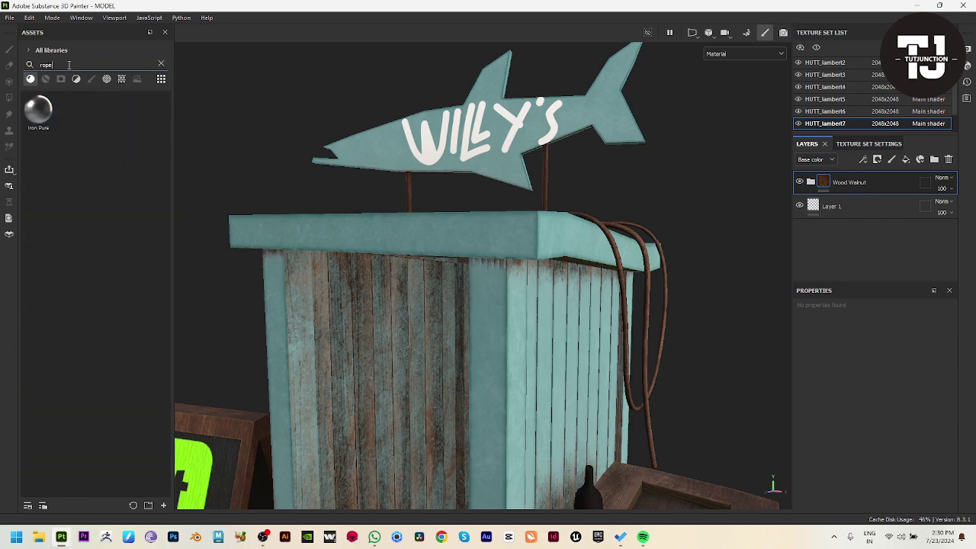
key(BackSpace)
key(BackSpace)
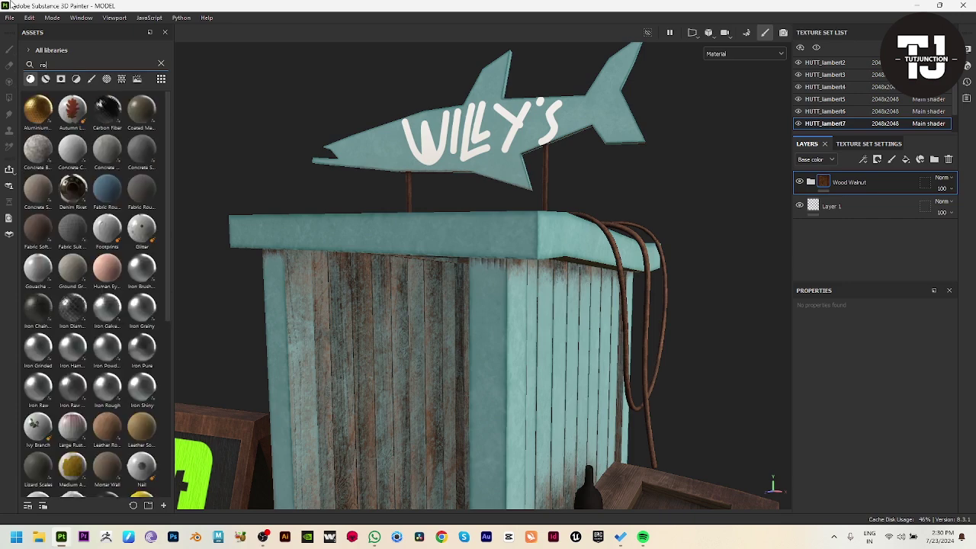
click(46, 80)
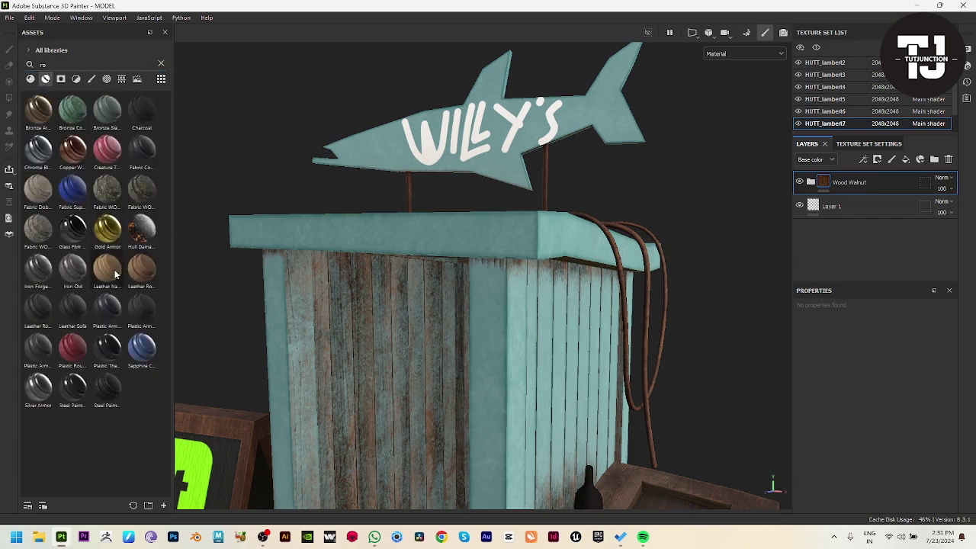
drag(140, 270, 619, 259)
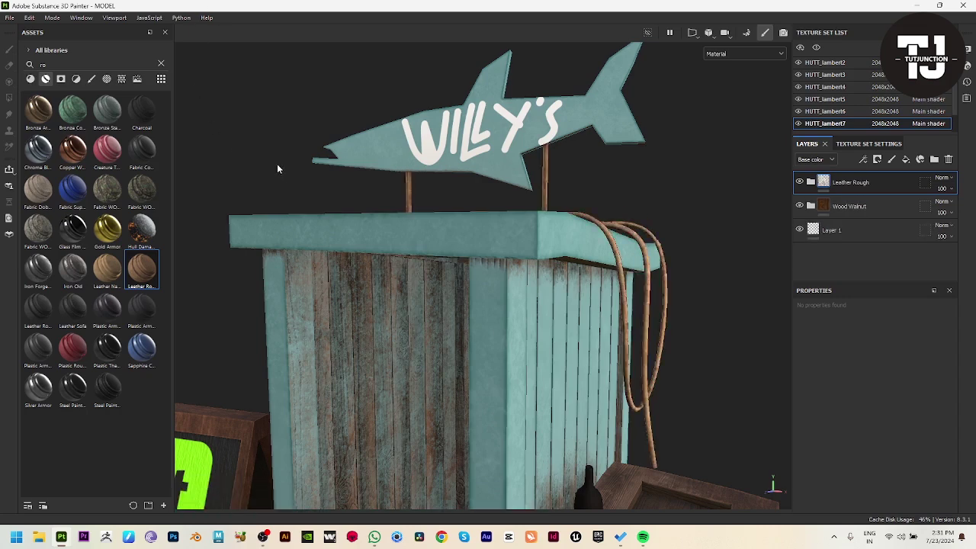
key(ctrl+z)
Apply the Plastic Fabric Pyramid material to the hanging rope's texture set and set its tiling to -32.
key(BackSpace)
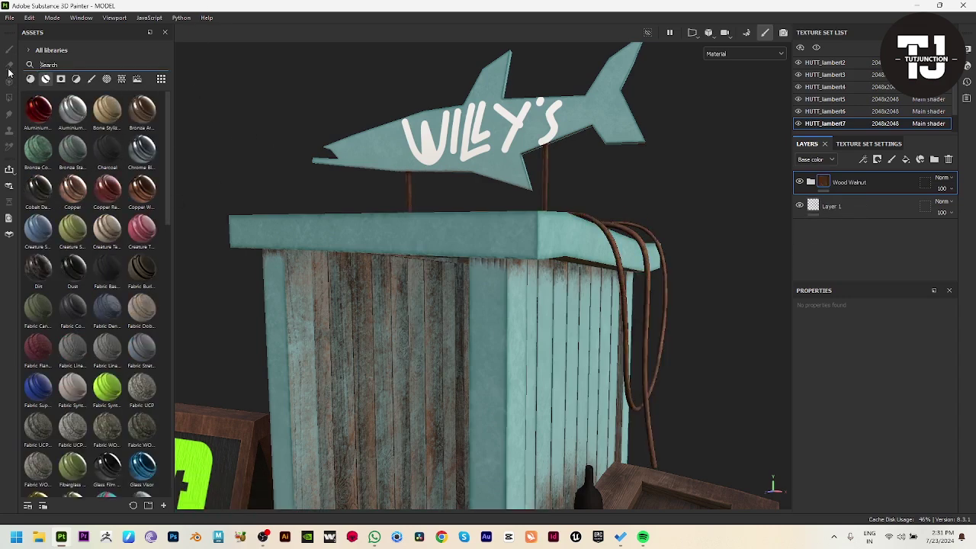
scroll(74, 314, down, 10)
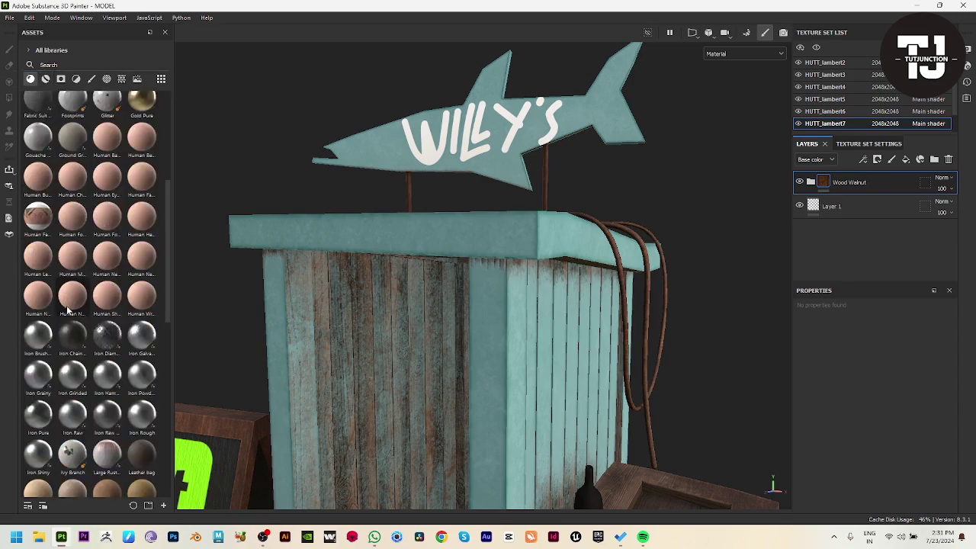
drag(107, 362, 637, 240)
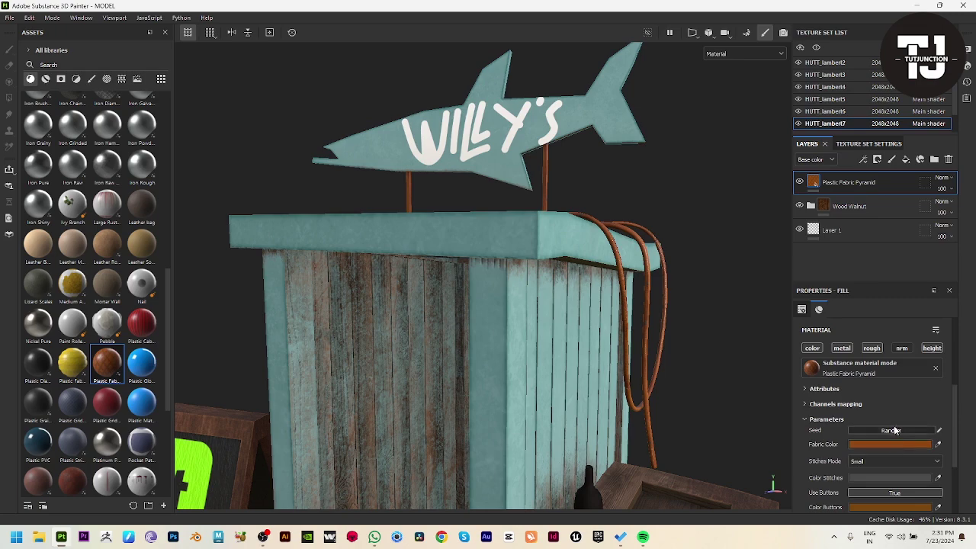
scroll(884, 434, down, 2)
scroll(858, 404, up, 4)
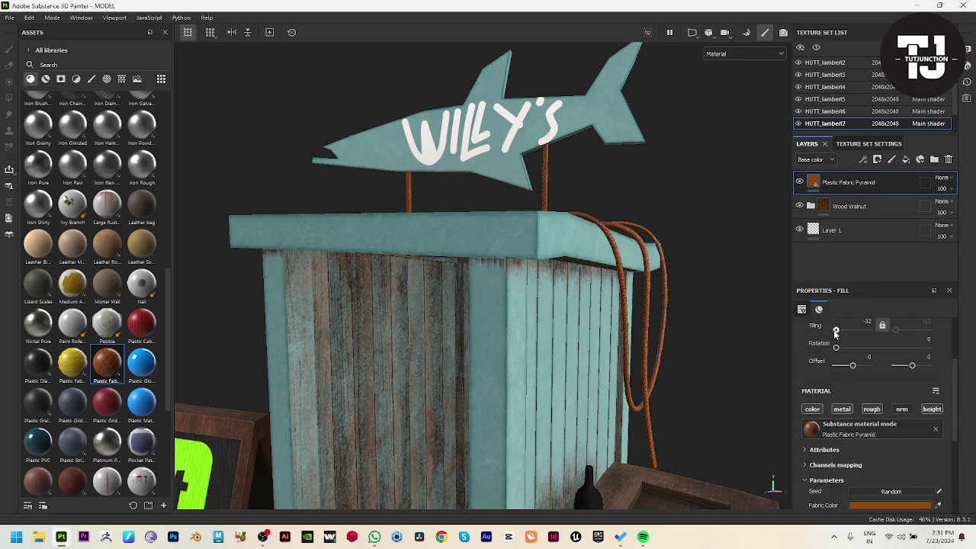
Add a black mask with a paint effect to the Plastic Fabric Pyramid layer and polygon-fill only the hanging rope.
mouse_move(706, 286)
alt+mouse_down()
mouse_move(588, 320)
mouse_move(690, 293)
alt+mouse_up()
right_click(887, 183)
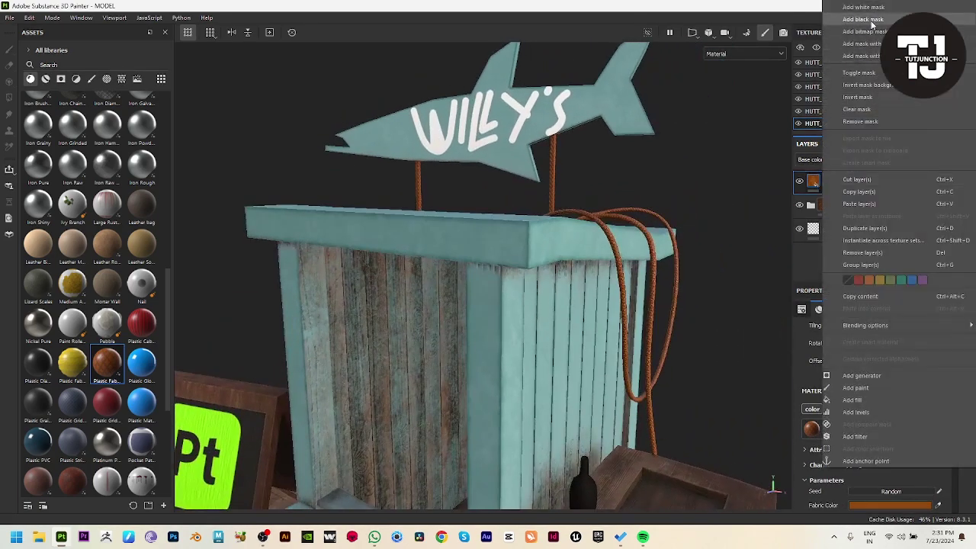
click(873, 22)
right_click(864, 180)
click(854, 388)
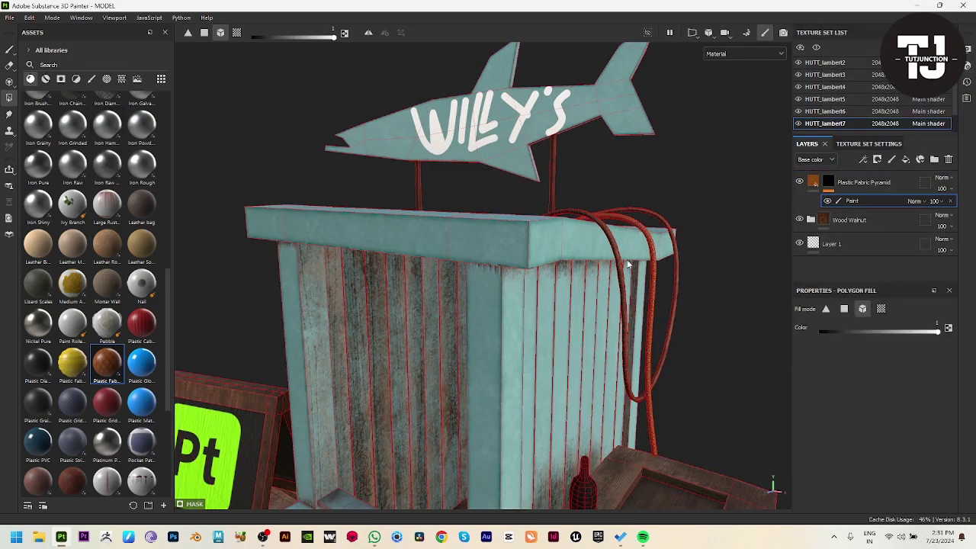
scroll(652, 285, down, 3)
mouse_move(652, 284)
alt+mouse_down()
mouse_move(658, 355)
mouse_move(671, 342)
mouse_move(668, 308)
alt+mouse_up()
scroll(668, 309, down, 3)
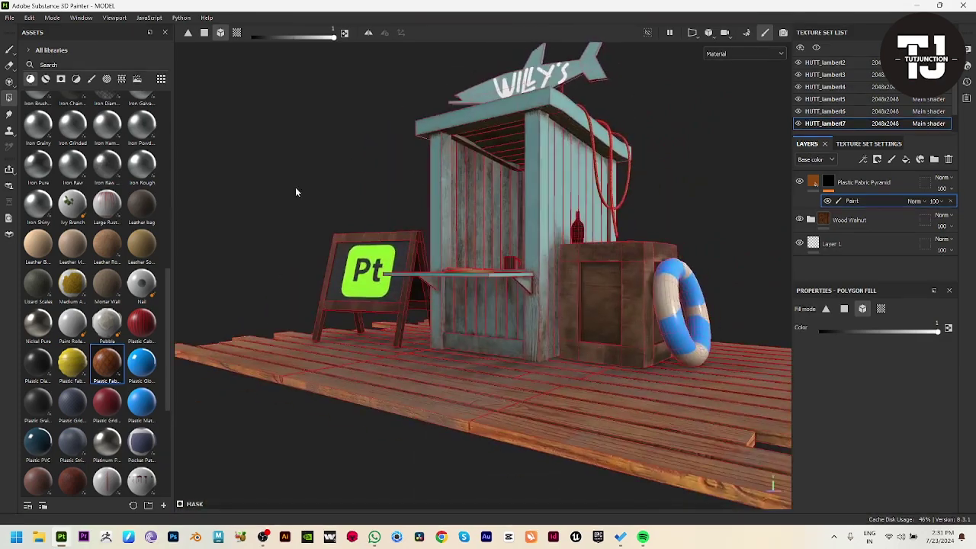
click(9, 50)
Polygon-fill the mug on the hut's counter in the paint effect of the Fiberglass Worn mask in HUTT_lambert8.
scroll(358, 201, down, 4)
alt+drag(358, 202, 360, 263)
alt+middle_drag(360, 263, 305, 324)
alt+drag(343, 327, 427, 309)
scroll(439, 314, up, 3)
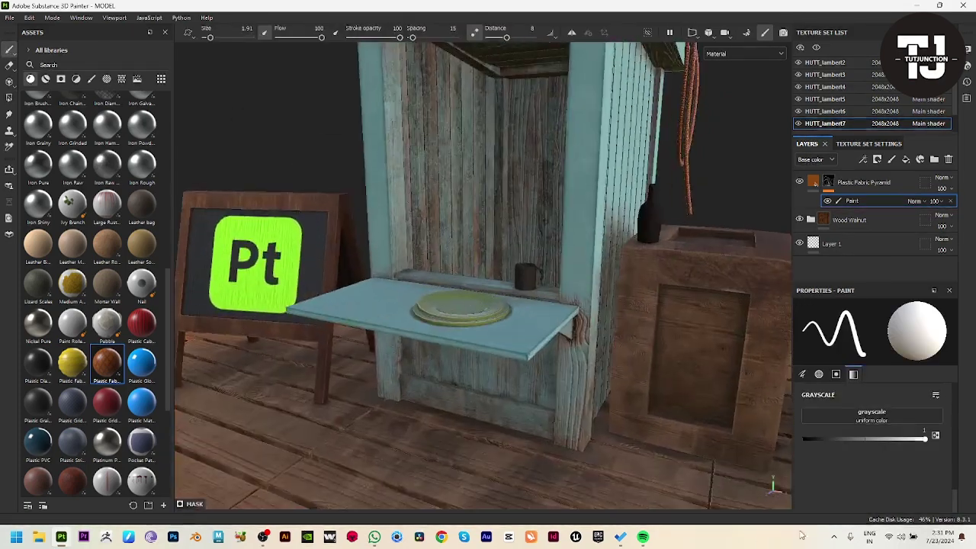
scroll(412, 287, up, 3)
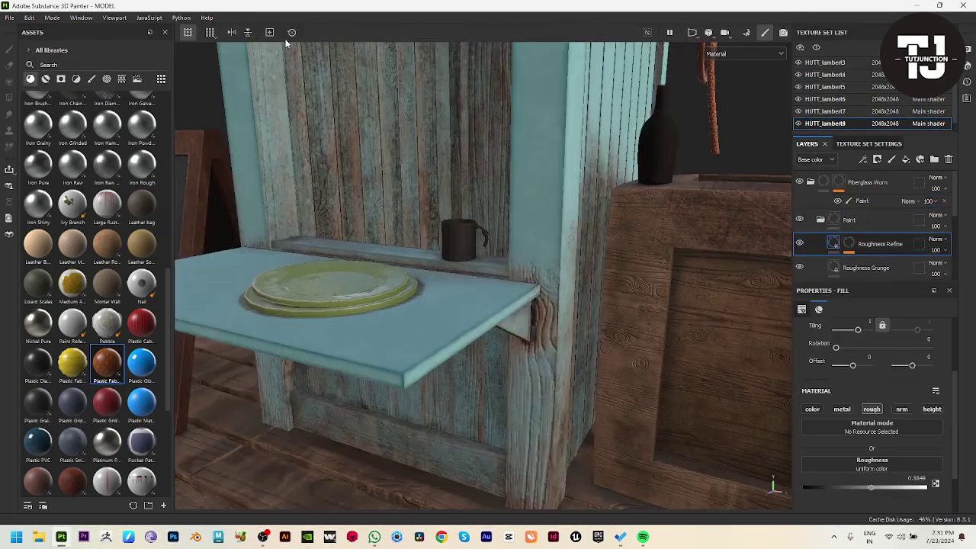
click(863, 201)
key(p)
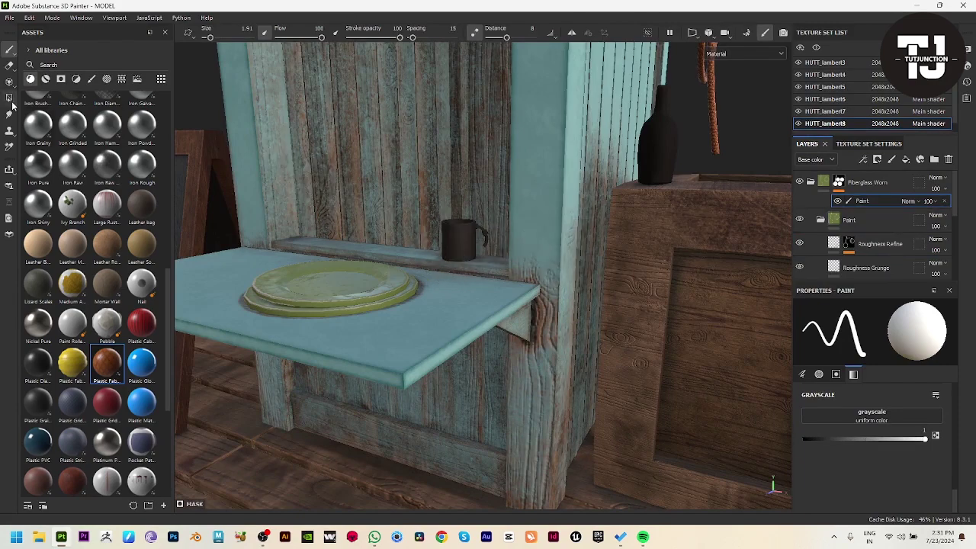
click(485, 234)
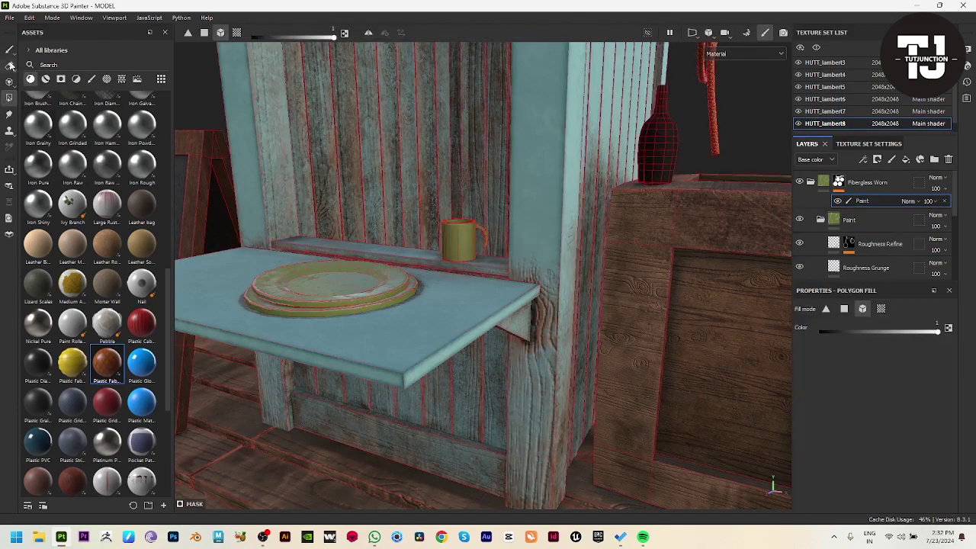
click(9, 49)
Examine the textured hut scene from several angles and distances with the interface panels hidden.
scroll(455, 301, down, 6)
alt+middle_drag(472, 360, 479, 382)
scroll(480, 382, down, 3)
alt+drag(602, 416, 583, 381)
scroll(588, 388, up, 3)
mouse_move(644, 442)
alt+middle_down()
mouse_move(659, 454)
mouse_move(657, 435)
alt+middle_up()
key(Tab)
alt+drag(657, 435, 743, 393)
scroll(686, 396, down, 3)
alt+drag(614, 404, 713, 461)
scroll(680, 366, down, 2)
alt+drag(680, 366, 664, 346)
alt+middle_drag(665, 346, 619, 407)
scroll(619, 407, up, 2)
alt+drag(619, 408, 534, 365)
scroll(526, 430, up, 2)
alt+middle_drag(534, 364, 546, 402)
alt+drag(546, 403, 526, 396)
key(Tab)
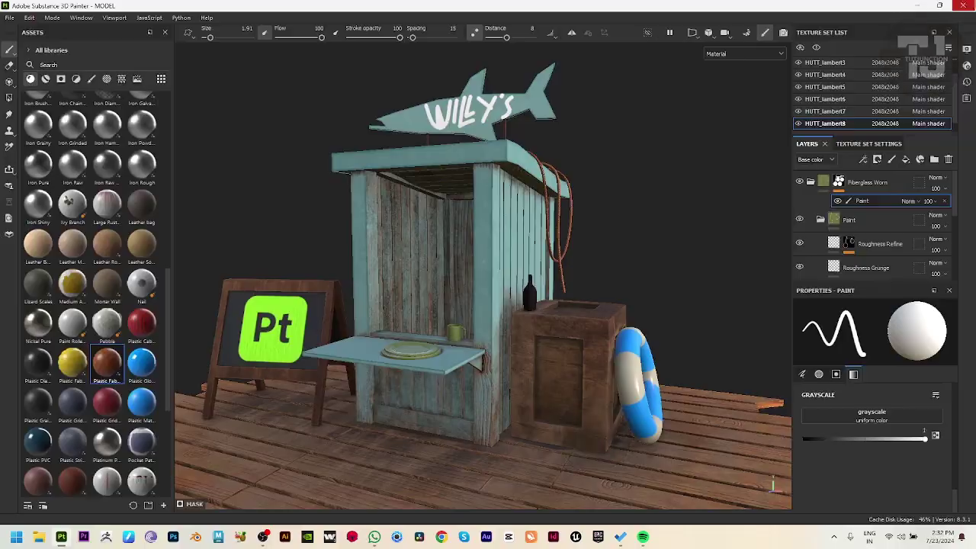